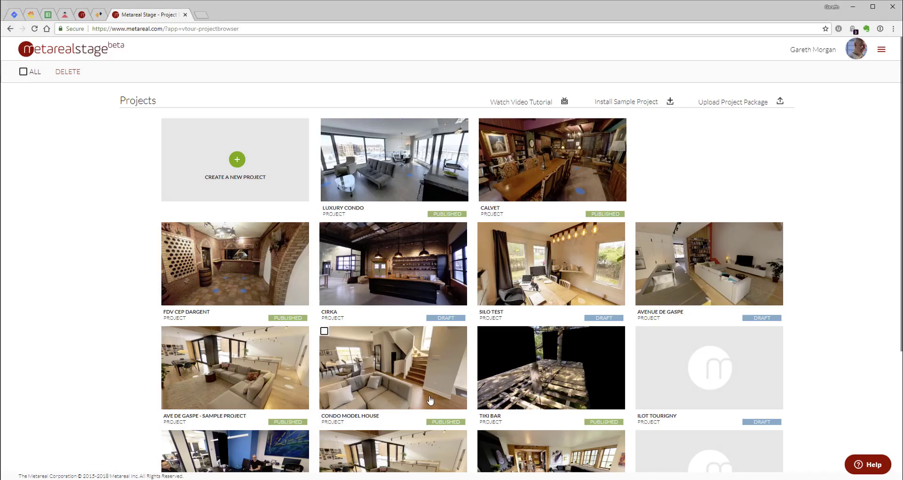
- Open the project named New Project from the project list
{"action": "scroll", "coordinate": [456, 347], "scroll_direction": "down", "scroll_amount": 3}
{"action": "left_click", "coordinate": [400, 412]}
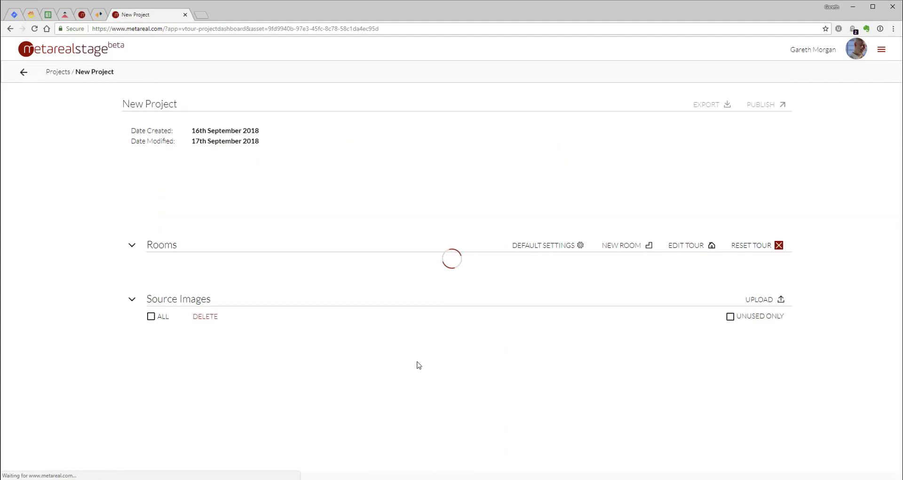
{"action": "scroll", "coordinate": [477, 369], "scroll_direction": "down", "scroll_amount": 3}
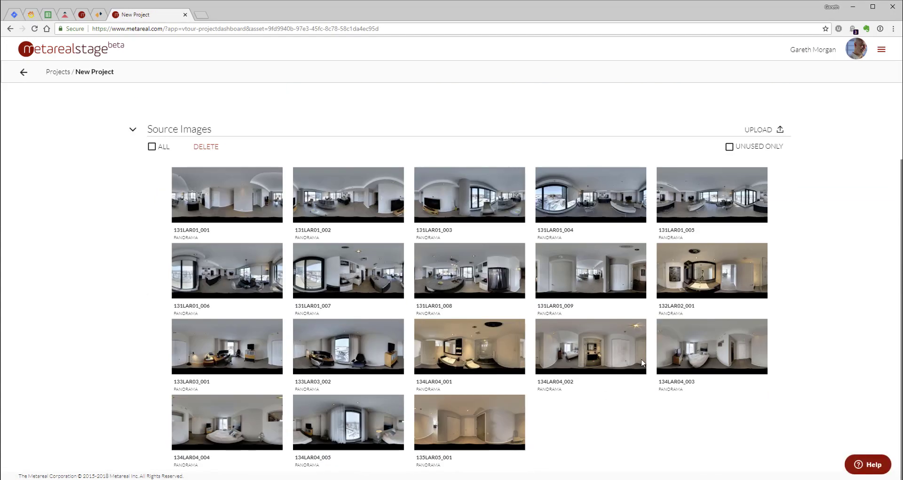
- Select the eight source panoramas 131LAR01_001 through 131LAR01_008
{"action": "scroll", "coordinate": [384, 354], "scroll_direction": "up", "scroll_amount": 2}
{"action": "left_click", "coordinate": [235, 285]}
{"action": "left_click", "coordinate": [350, 284]}
{"action": "left_click", "coordinate": [461, 275]}
{"action": "left_click", "coordinate": [617, 274]}
{"action": "left_click", "coordinate": [711, 278]}
{"action": "left_click", "coordinate": [225, 357]}
{"action": "left_click", "coordinate": [348, 357]}
{"action": "left_click", "coordinate": [455, 357]}
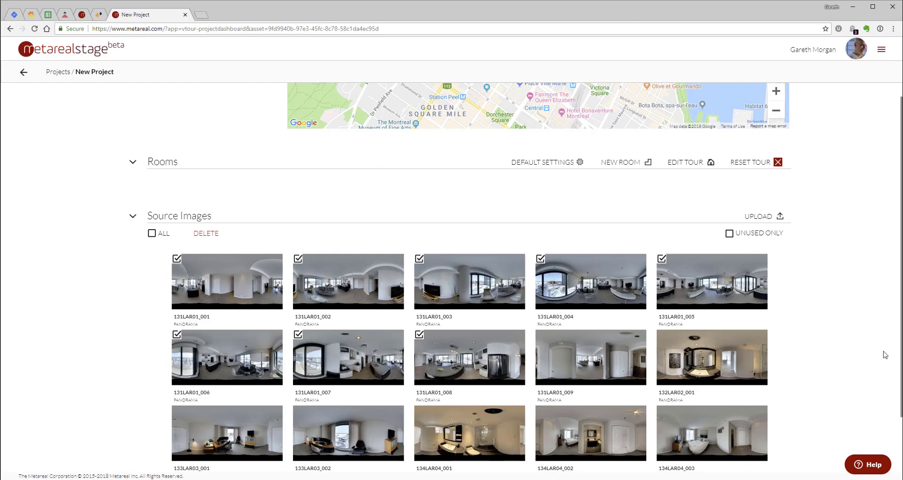
- Create a new room from the selected panoramas and open it in the room editor
{"action": "scroll", "coordinate": [844, 374], "scroll_direction": "up", "scroll_amount": 2}
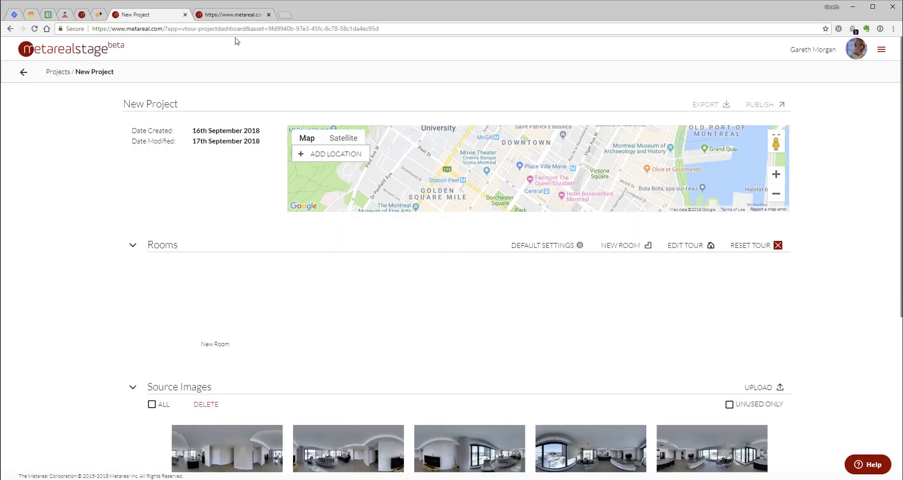
{"action": "left_click", "coordinate": [230, 15]}
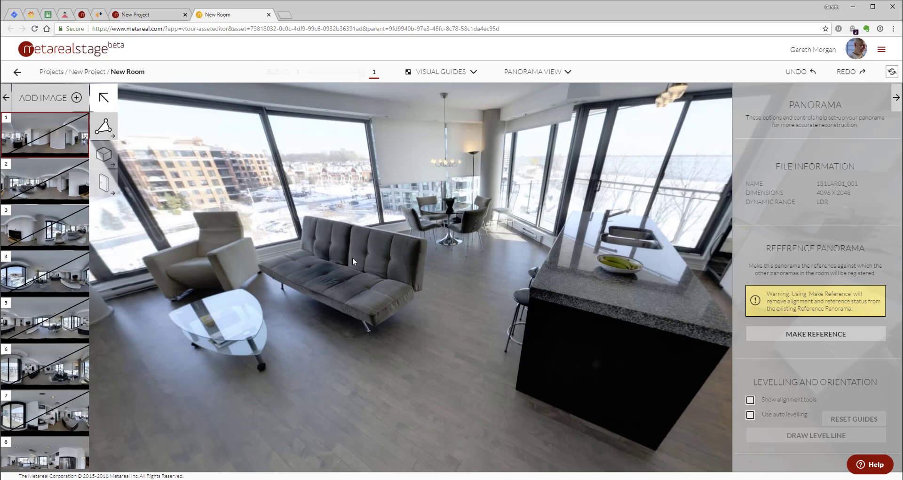
{"action": "left_click_drag", "start_coordinate": [351, 258], "coordinate": [448, 257]}
- Collapse the room's image list and expand it again
{"action": "mouse_move", "coordinate": [52, 138]}
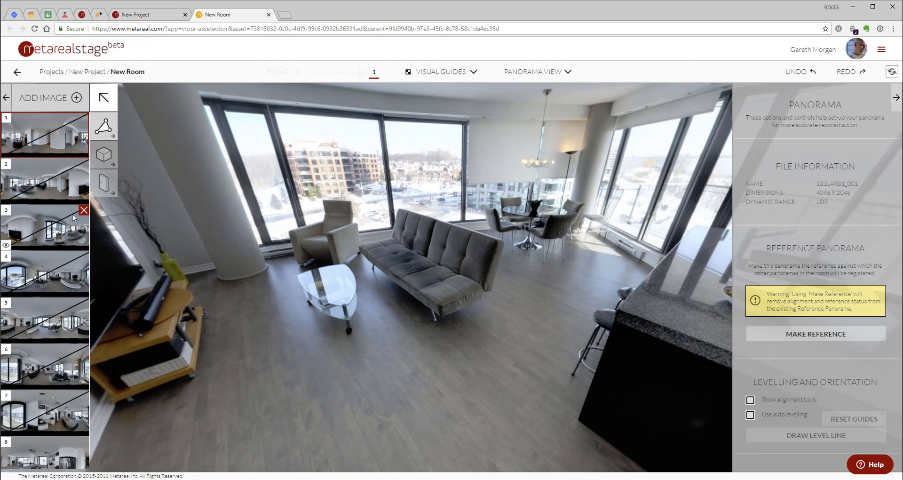
{"action": "left_click", "coordinate": [6, 98]}
{"action": "left_click", "coordinate": [5, 97]}
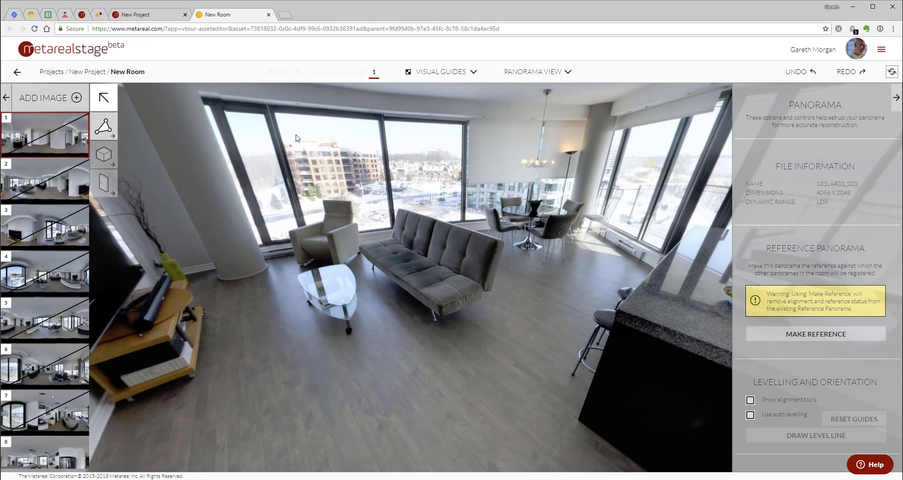
- Rename the room "Kitchen & Salon"
{"action": "left_click_drag", "start_coordinate": [113, 73], "coordinate": [183, 82]}
{"action": "type", "text": "Kitchen & Salon"}
- Review the available visual guide options without changing them
{"action": "left_click", "coordinate": [435, 74]}
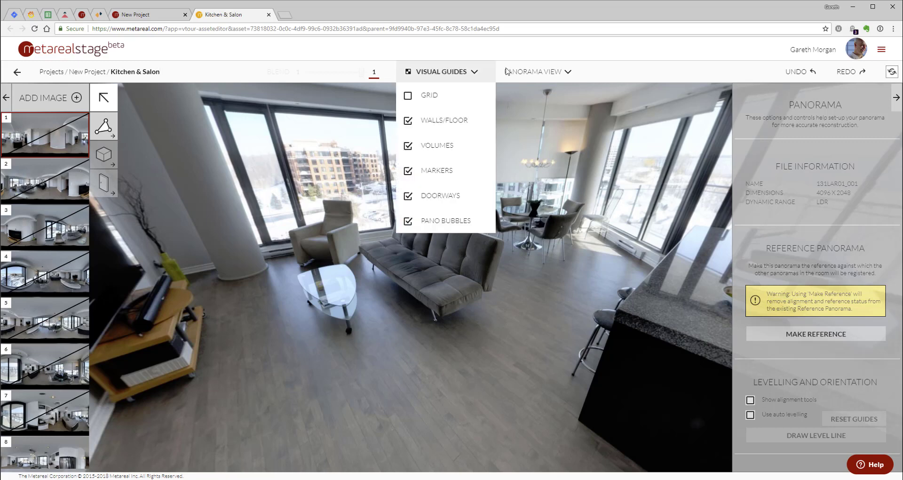
{"action": "left_click", "coordinate": [434, 75]}
{"action": "left_click", "coordinate": [447, 71]}
{"action": "left_click", "coordinate": [448, 78]}
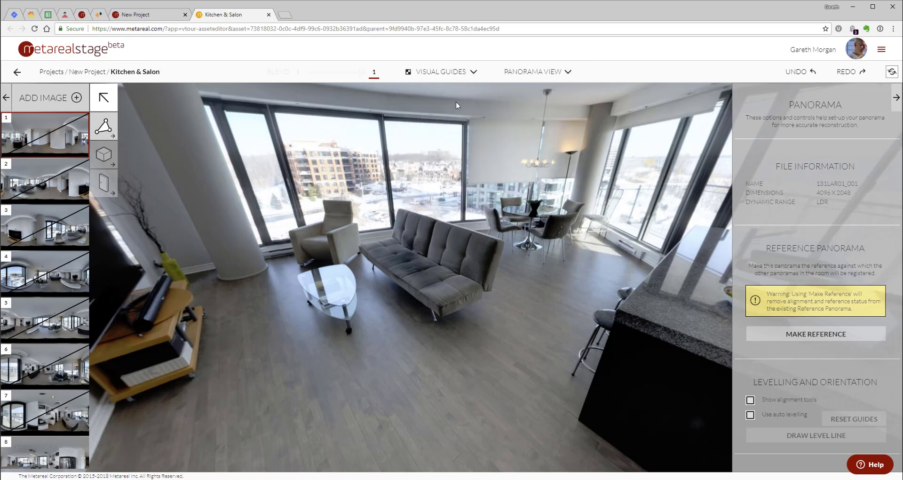
- Preview the panorama in Plan View and Levelling View, and return to Panorama View
{"action": "left_click", "coordinate": [532, 71]}
{"action": "left_click", "coordinate": [526, 93]}
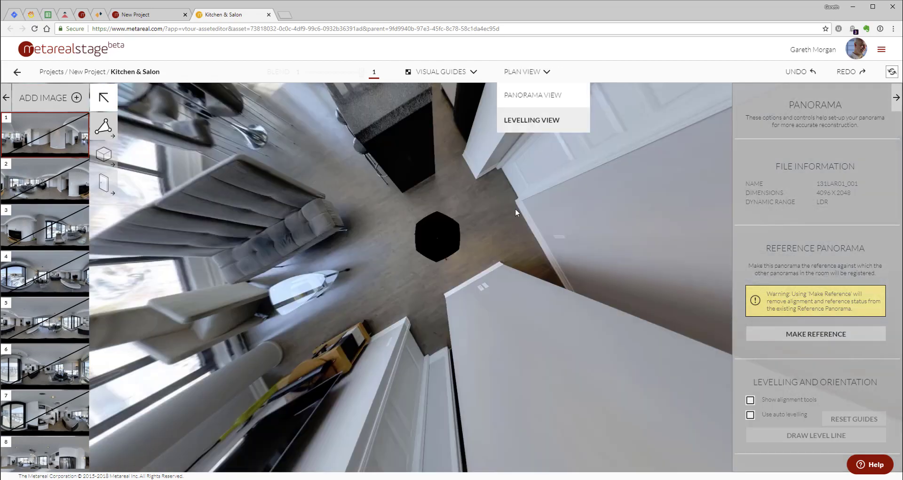
{"action": "left_click", "coordinate": [526, 71]}
{"action": "left_click", "coordinate": [527, 119]}
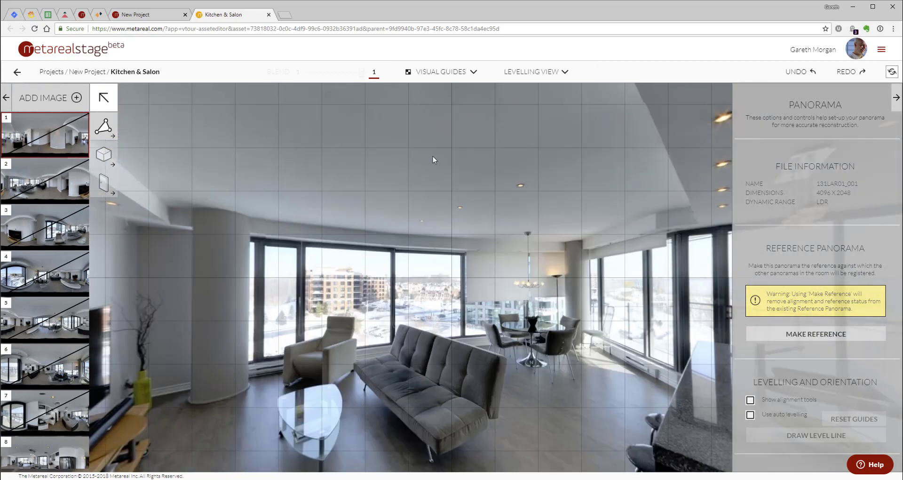
{"action": "left_click_drag", "start_coordinate": [433, 156], "coordinate": [388, 181]}
{"action": "left_click", "coordinate": [531, 71]}
{"action": "left_click", "coordinate": [531, 89]}
{"action": "left_click_drag", "start_coordinate": [509, 189], "coordinate": [562, 157]}
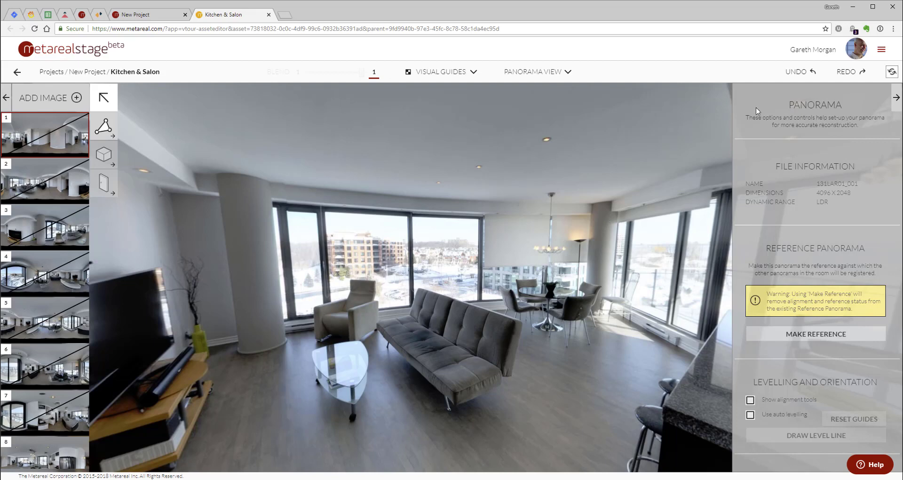
- Make the first panorama, 131LAR01_001, the room's reference panorama
{"action": "left_click_drag", "start_coordinate": [569, 229], "coordinate": [514, 218]}
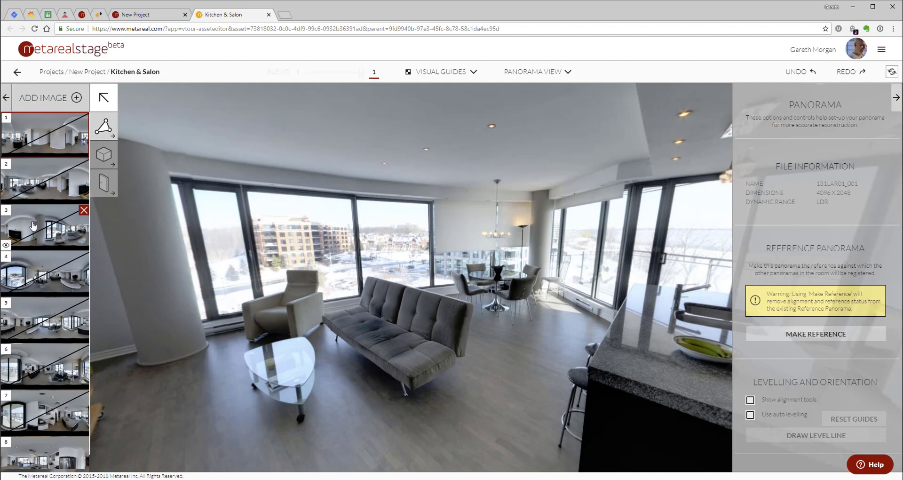
{"action": "left_click", "coordinate": [47, 173]}
{"action": "left_click", "coordinate": [47, 147]}
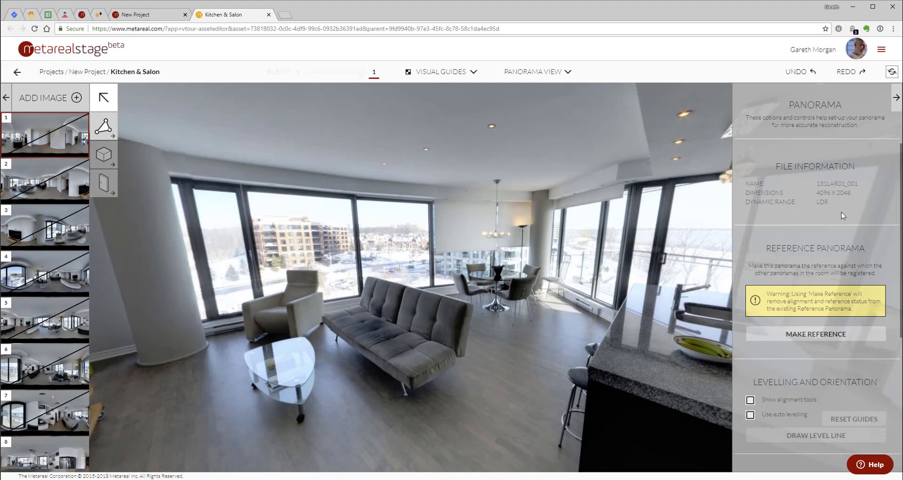
{"action": "scroll", "coordinate": [824, 246], "scroll_direction": "down", "scroll_amount": 3}
{"action": "left_click_drag", "start_coordinate": [495, 286], "coordinate": [408, 245]}
{"action": "left_click", "coordinate": [816, 204]}
{"action": "left_click_drag", "start_coordinate": [389, 199], "coordinate": [484, 230]}
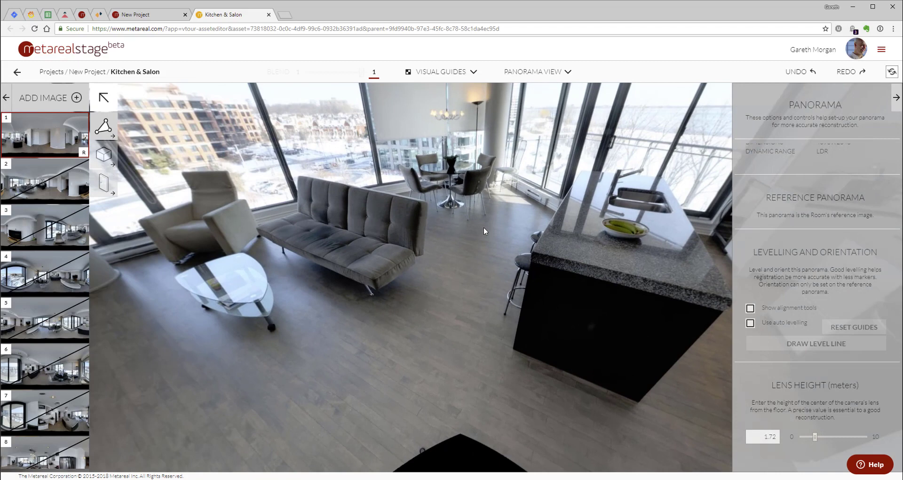
- Show the alignment tools and, in Plan View, align the red orientation line with the baseboard of the short wall near the camera
{"action": "left_click", "coordinate": [749, 308]}
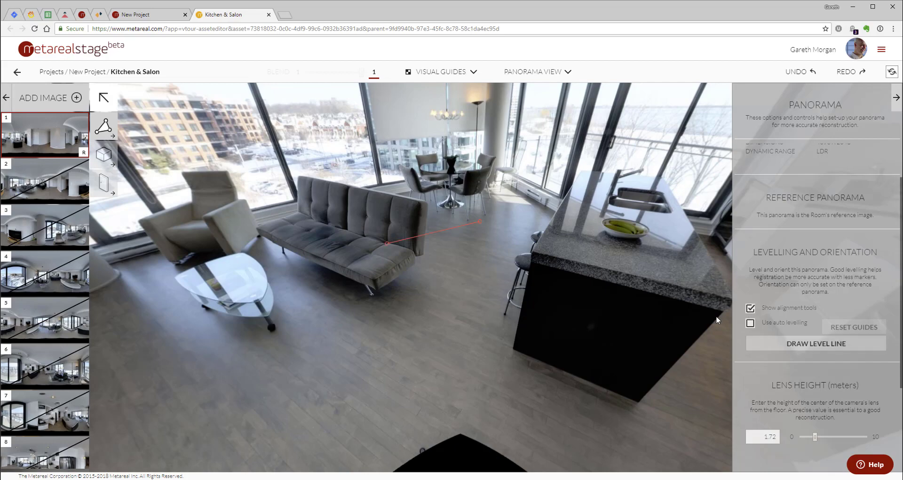
{"action": "left_click_drag", "start_coordinate": [691, 322], "coordinate": [451, 179]}
{"action": "left_click", "coordinate": [518, 72]}
{"action": "left_click", "coordinate": [522, 97]}
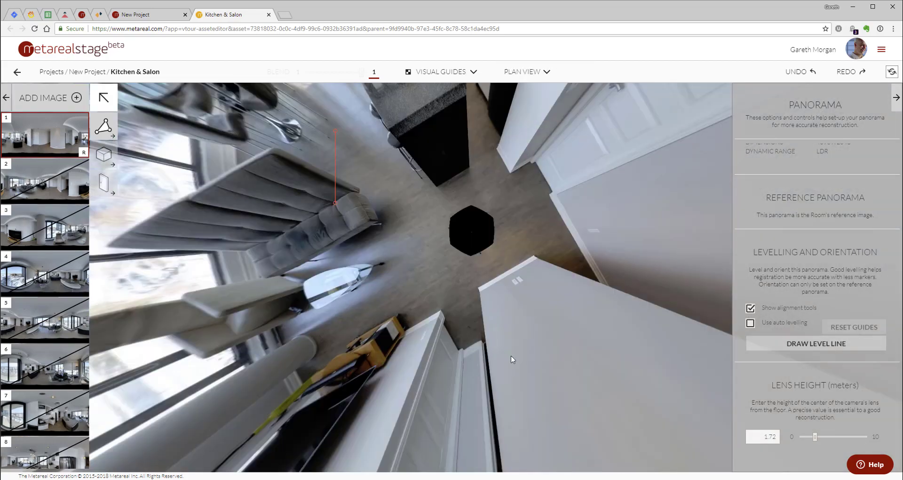
{"action": "left_click_drag", "start_coordinate": [334, 163], "coordinate": [531, 288]}
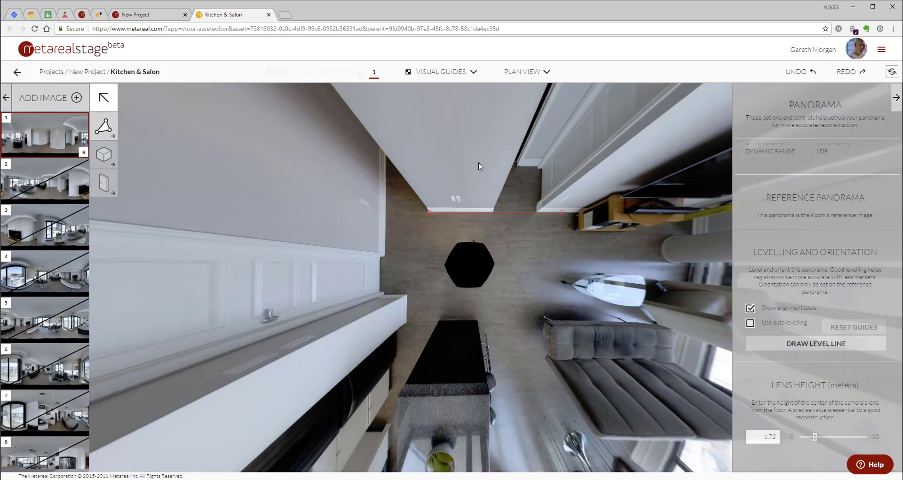
- Toggle the grid guide on and off and inspect the room's orientation in Plan View
{"action": "left_click", "coordinate": [441, 71]}
{"action": "left_click", "coordinate": [428, 95]}
{"action": "left_click", "coordinate": [428, 95]}
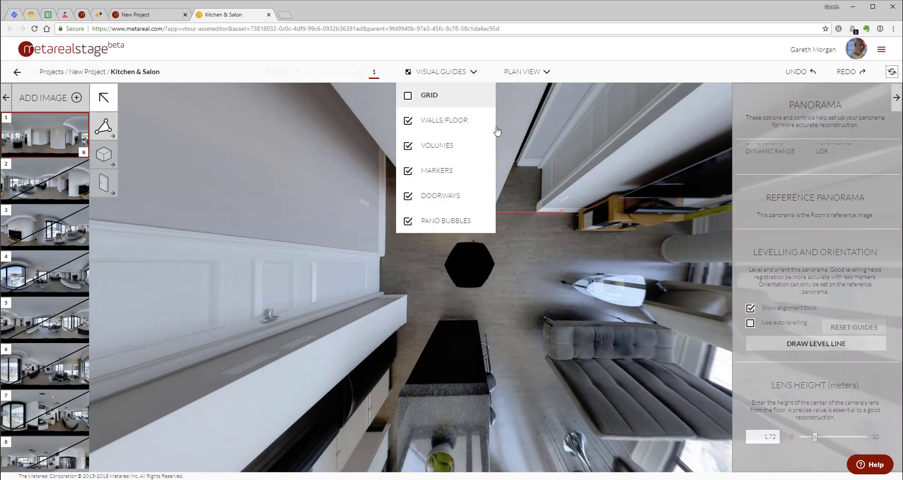
{"action": "left_click_drag", "start_coordinate": [512, 290], "coordinate": [475, 304]}
{"action": "scroll", "coordinate": [475, 304], "scroll_direction": "up", "scroll_amount": 2}
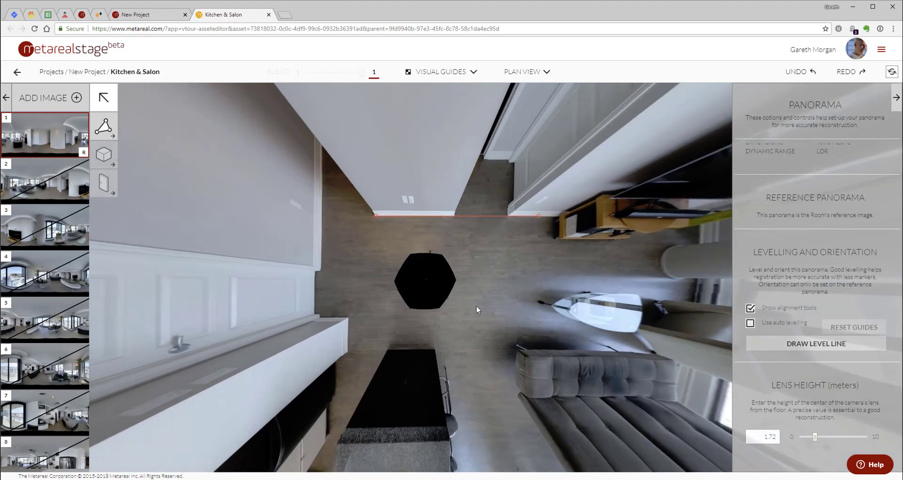
- Return to Panorama View and enable auto levelling for the reference panorama
{"action": "left_click", "coordinate": [527, 72]}
{"action": "left_click", "coordinate": [524, 96]}
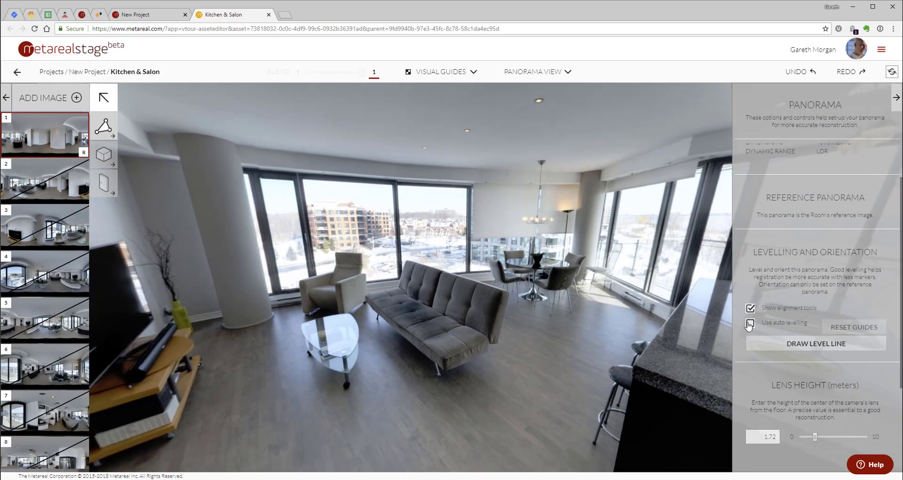
{"action": "left_click", "coordinate": [749, 323]}
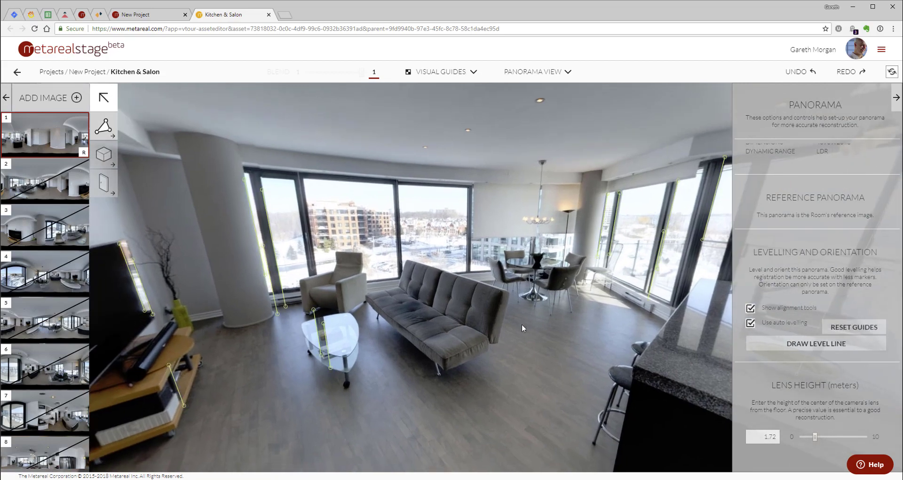
- Examine the vertical levelling guides all around the room in Panorama View and Levelling View
{"action": "left_click_drag", "start_coordinate": [462, 309], "coordinate": [568, 355]}
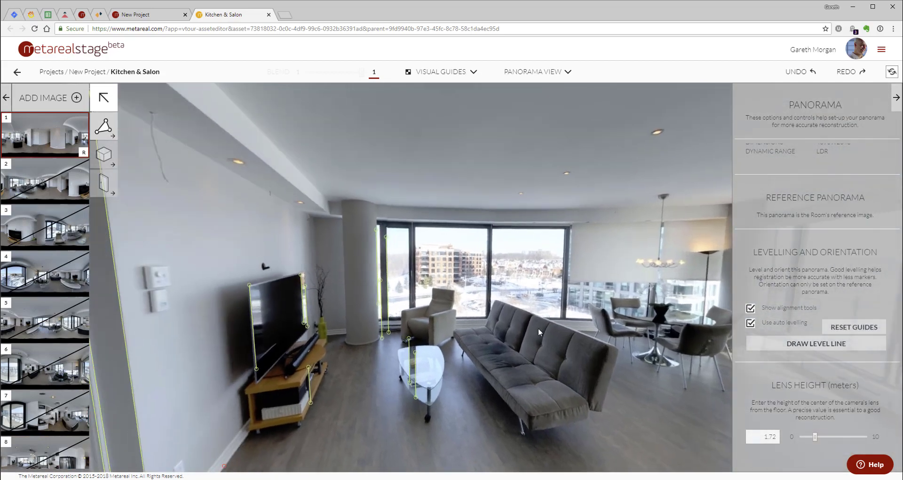
{"action": "left_click_drag", "start_coordinate": [665, 371], "coordinate": [370, 339]}
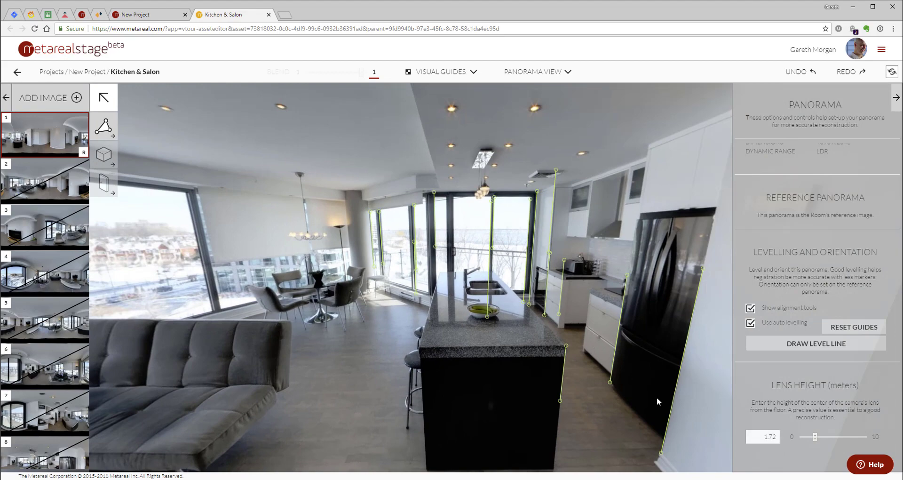
{"action": "left_click_drag", "start_coordinate": [660, 403], "coordinate": [353, 377]}
{"action": "left_click_drag", "start_coordinate": [582, 318], "coordinate": [133, 339]}
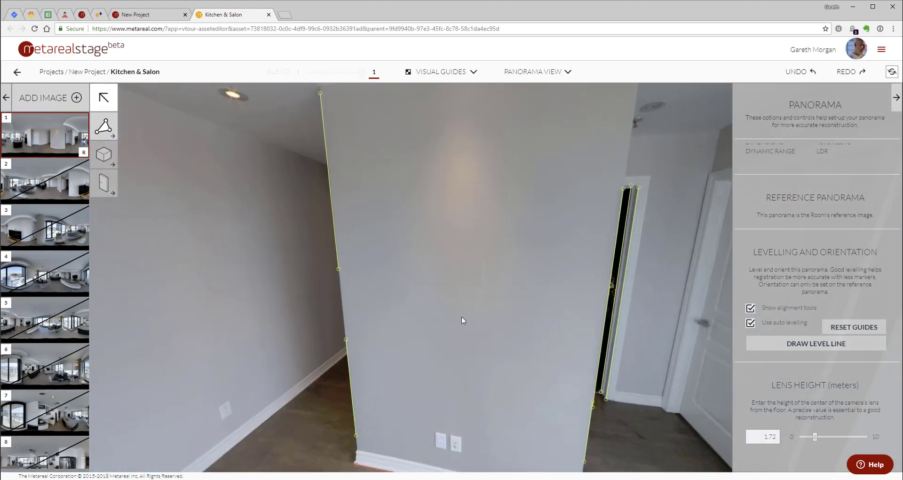
{"action": "left_click_drag", "start_coordinate": [468, 316], "coordinate": [183, 312]}
{"action": "left_click_drag", "start_coordinate": [563, 357], "coordinate": [306, 352]}
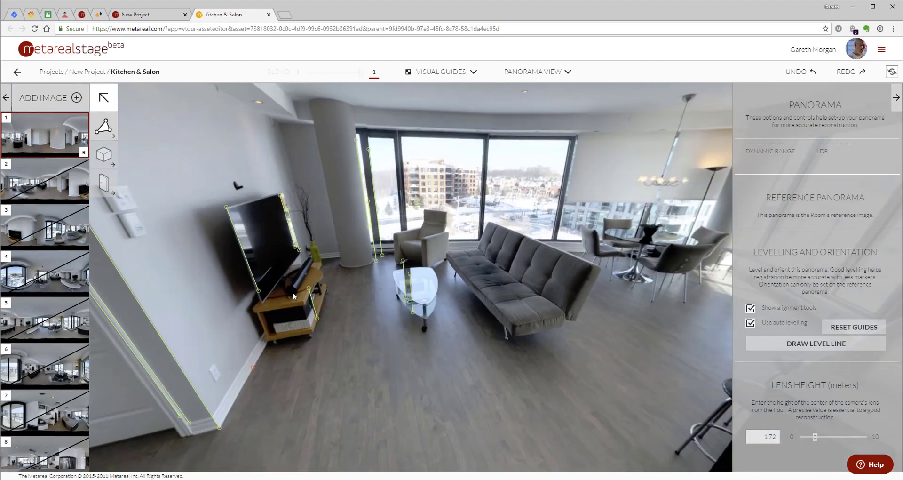
{"action": "left_click", "coordinate": [535, 71]}
{"action": "left_click", "coordinate": [536, 120]}
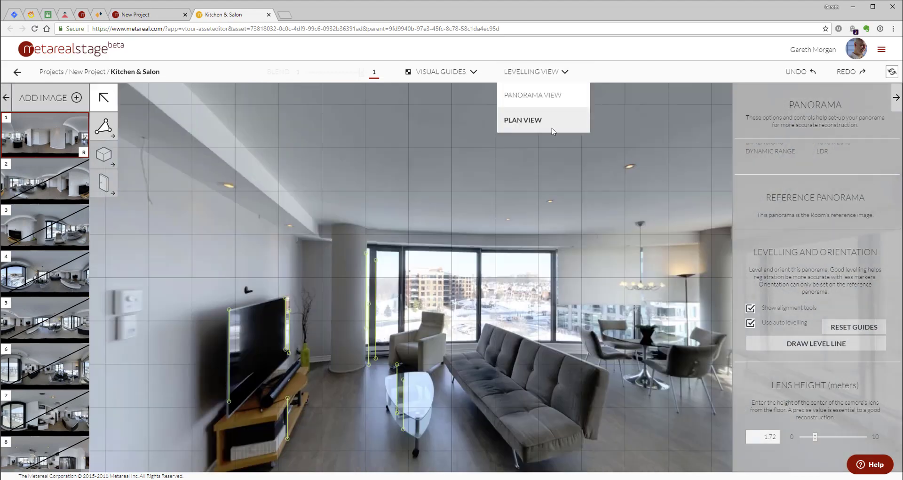
{"action": "left_click_drag", "start_coordinate": [423, 168], "coordinate": [532, 168]}
{"action": "left_click_drag", "start_coordinate": [714, 155], "coordinate": [424, 140]}
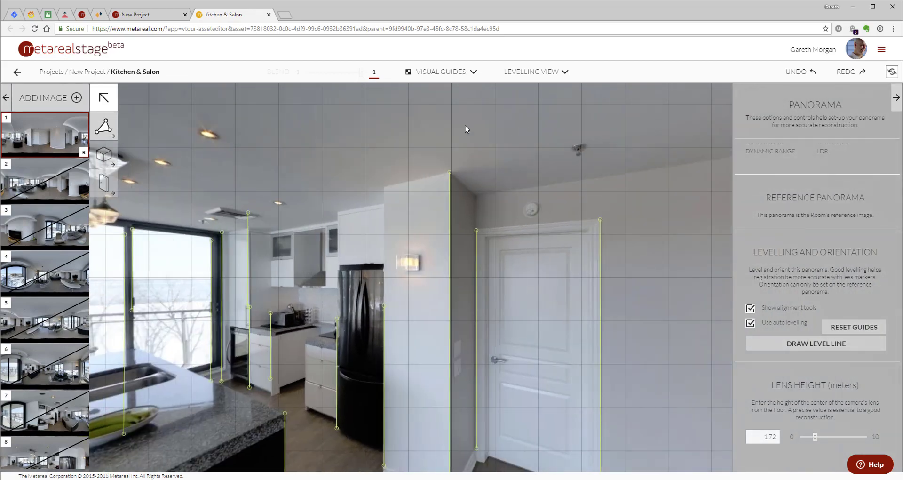
- Return to Panorama View and hide the alignment tools
{"action": "left_click", "coordinate": [534, 71]}
{"action": "left_click", "coordinate": [535, 96]}
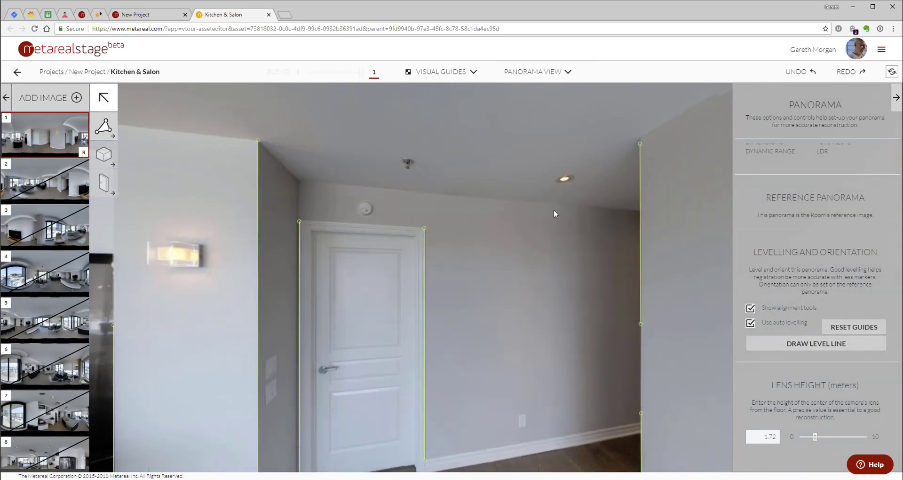
{"action": "left_click", "coordinate": [750, 308]}
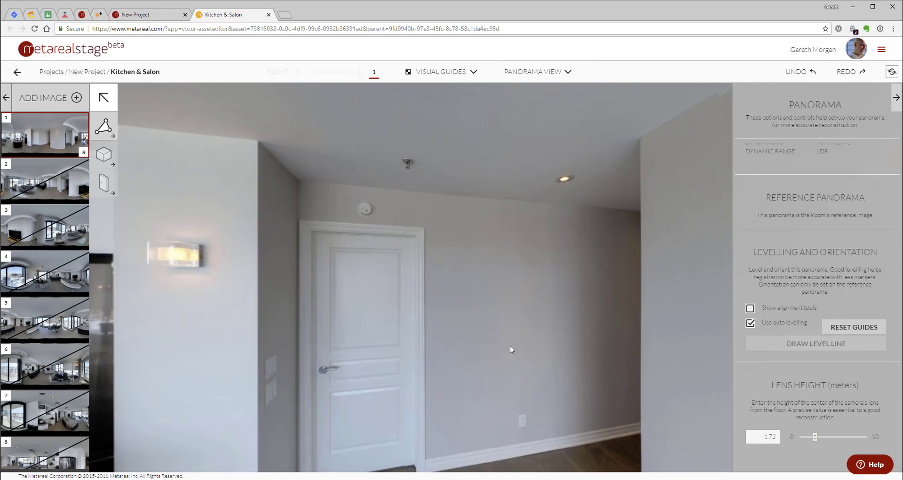
- In Plan View, start drawing the floor at the left baseboard corner of the short wall, with snapping enabled for Protractor 1
{"action": "left_click_drag", "start_coordinate": [492, 359], "coordinate": [593, 128]}
{"action": "left_click", "coordinate": [534, 71]}
{"action": "left_click", "coordinate": [526, 96]}
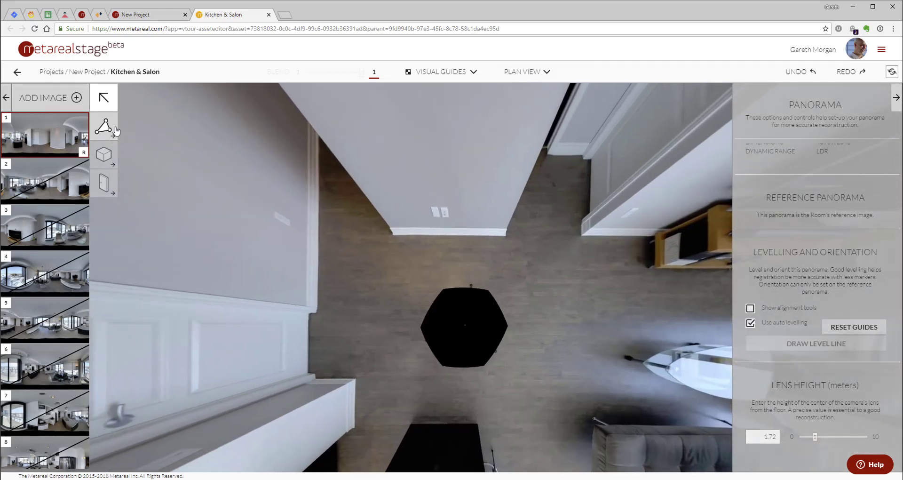
{"action": "left_click", "coordinate": [104, 126]}
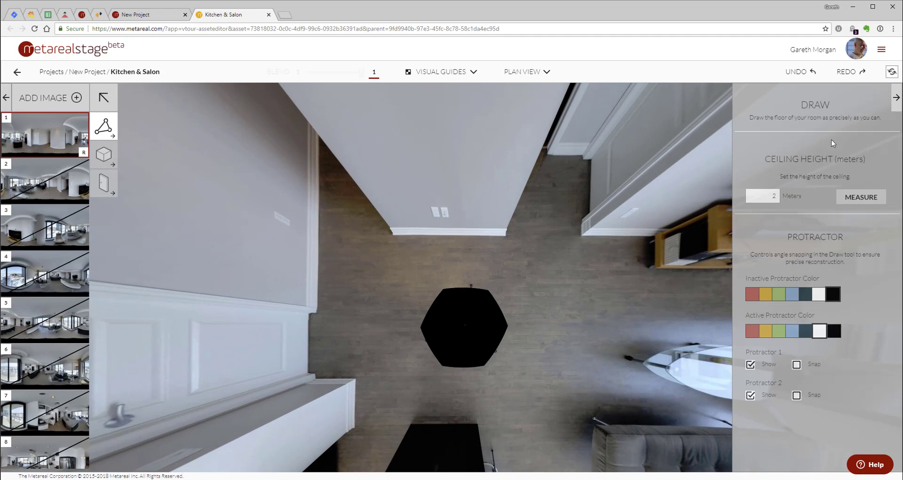
{"action": "left_click", "coordinate": [393, 234]}
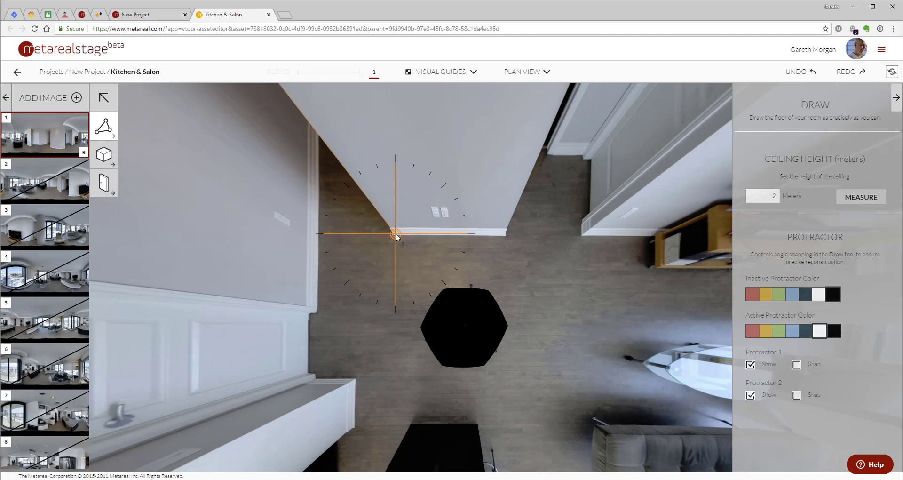
{"action": "key", "text": "1"}
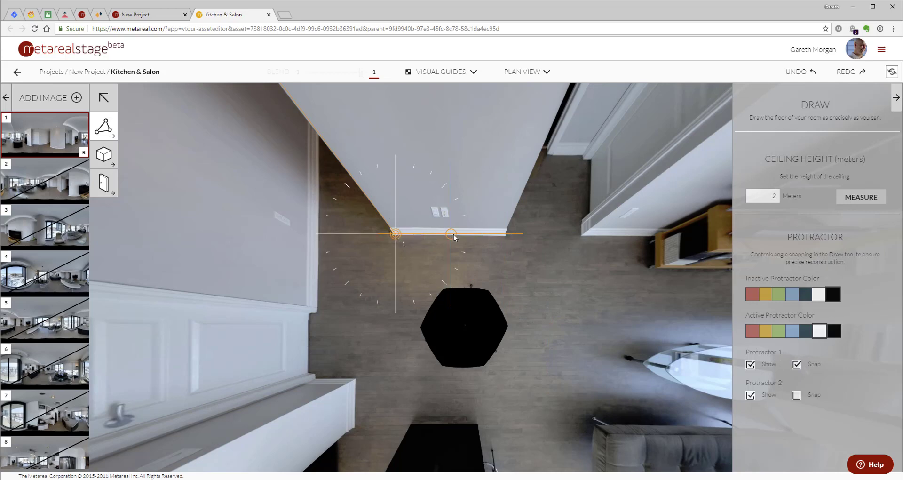
- Place the second floor corner at the other end of the short wall's baseboard, undoing and redoing the point once
{"action": "left_click", "coordinate": [502, 234]}
{"action": "key", "text": "ctrl+z"}
{"action": "left_click", "coordinate": [503, 233]}
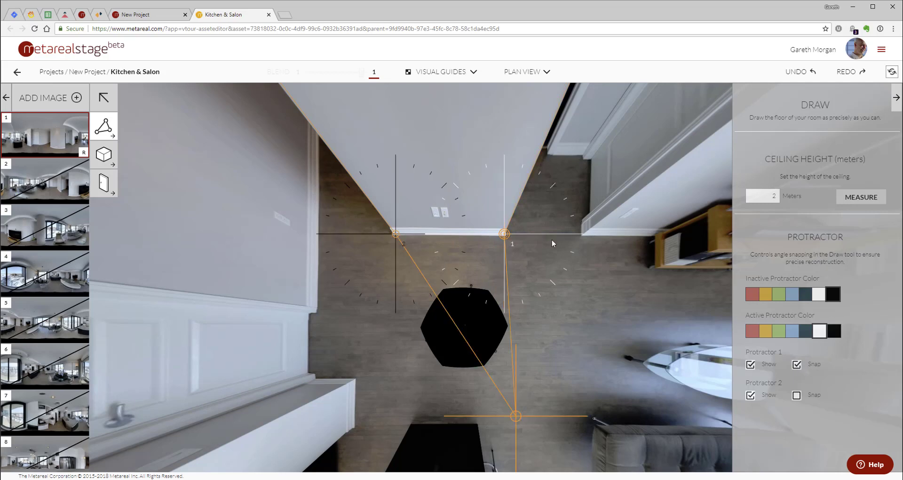
- Place floor corners at the near and far ends of the TV wall, in line with the short wall
{"action": "left_click", "coordinate": [582, 235]}
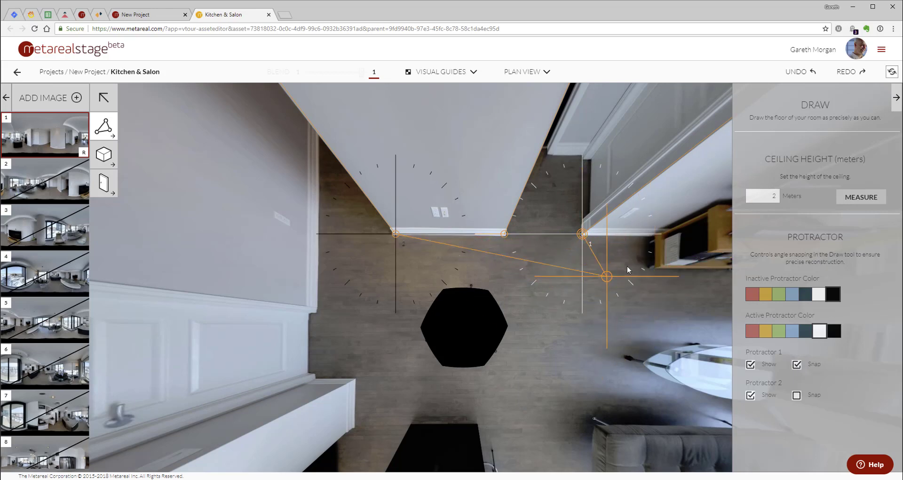
{"action": "left_click_drag", "start_coordinate": [685, 280], "coordinate": [464, 279]}
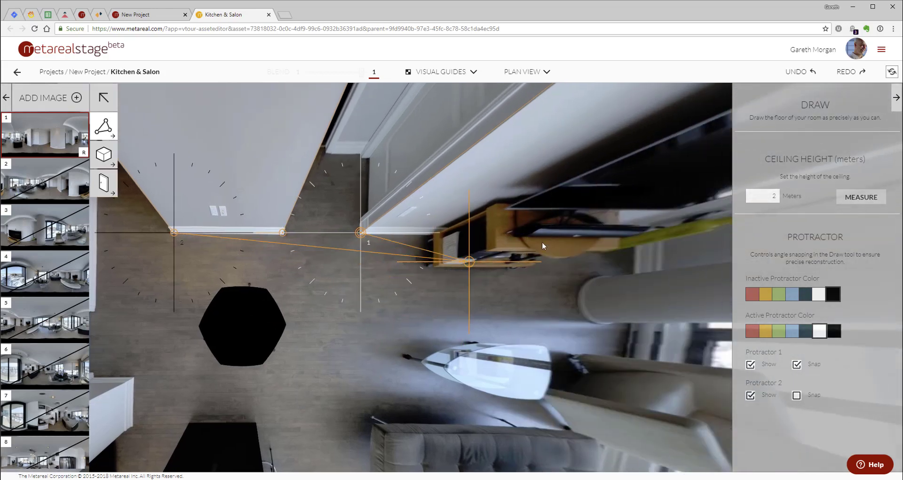
{"action": "left_click", "coordinate": [637, 231]}
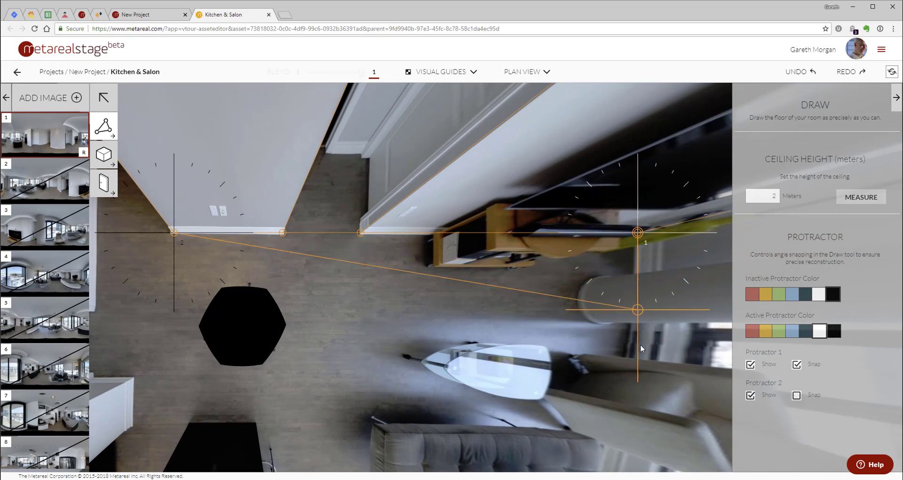
- Turn off Protractor 1 snapping and place floor corners where the column meets the window and farther along the windows behind the sofa
{"action": "key", "text": "1"}
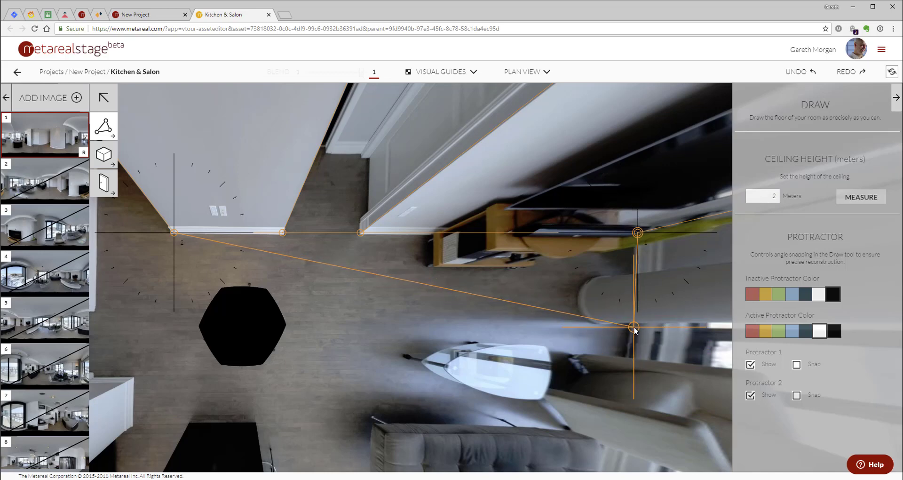
{"action": "left_click", "coordinate": [633, 326]}
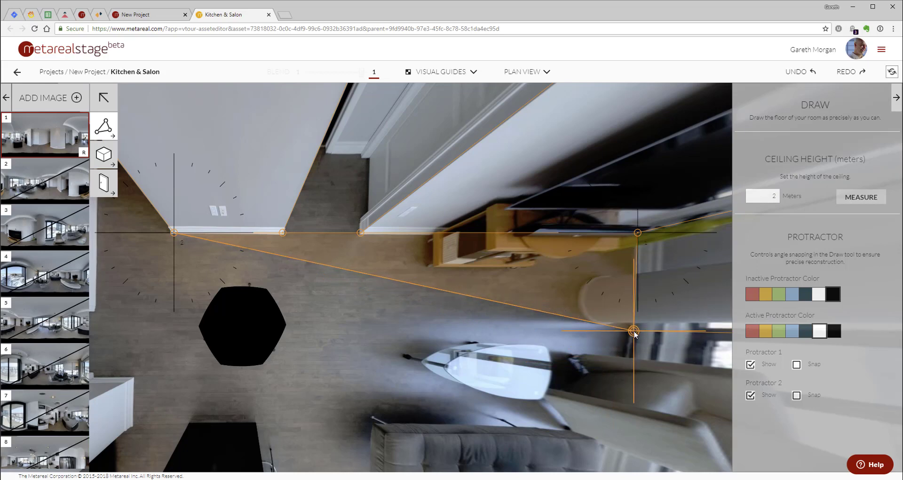
{"action": "left_click", "coordinate": [634, 331]}
{"action": "left_click_drag", "start_coordinate": [586, 414], "coordinate": [499, 293]}
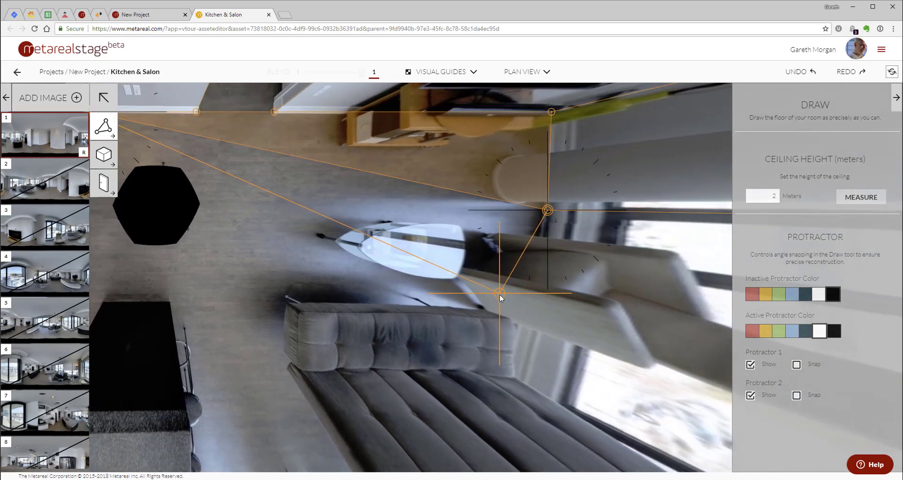
{"action": "left_click", "coordinate": [506, 384]}
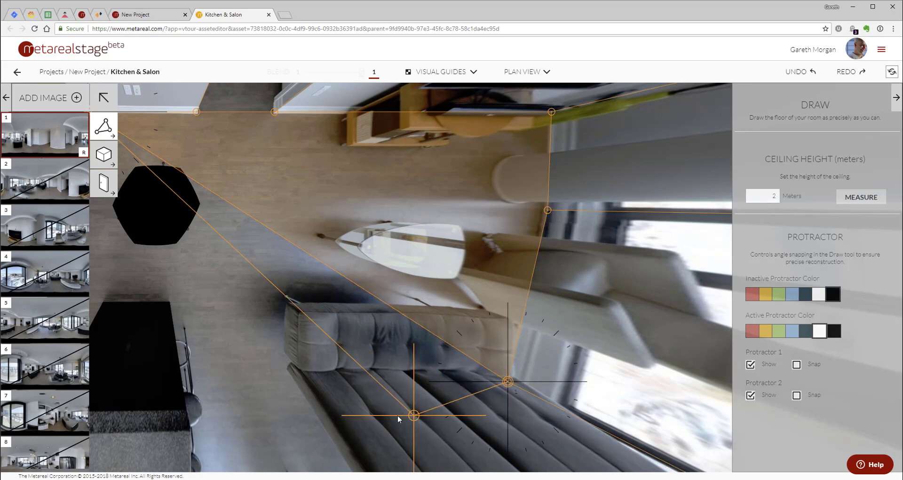
- Continue the floor outline along the window wall with one corner at the far side of the sofa and another beyond the dining table
{"action": "left_click_drag", "start_coordinate": [399, 414], "coordinate": [473, 215]}
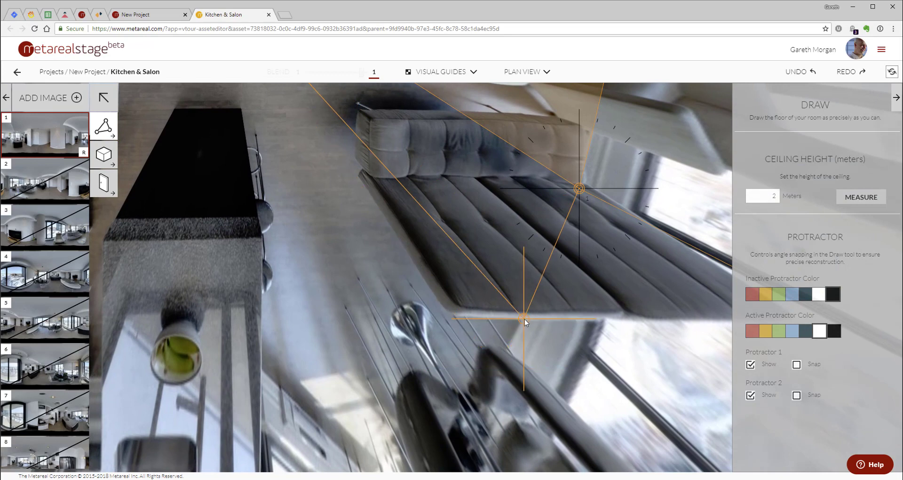
{"action": "left_click_drag", "start_coordinate": [526, 318], "coordinate": [535, 303]}
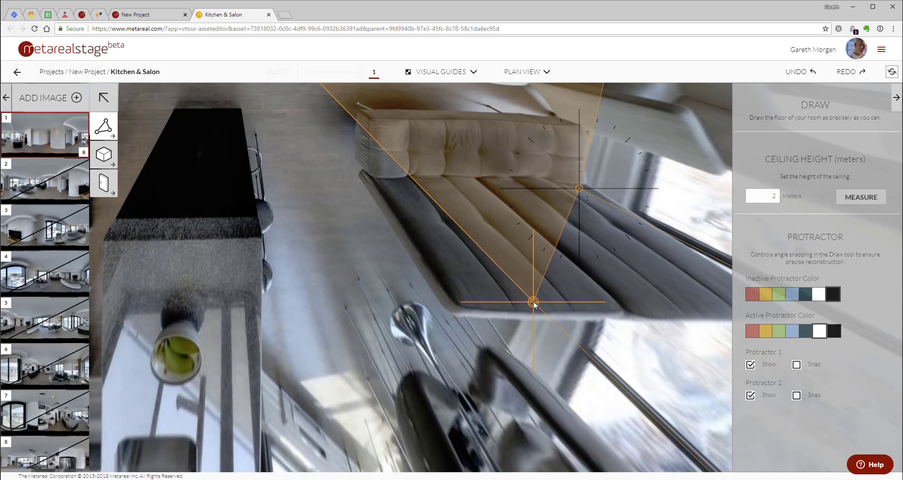
{"action": "left_click", "coordinate": [534, 303]}
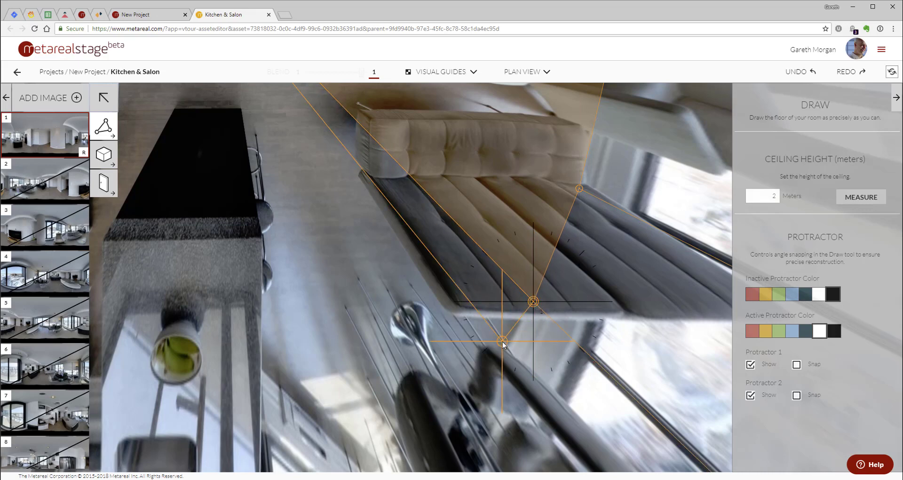
{"action": "left_click_drag", "start_coordinate": [459, 399], "coordinate": [502, 262]}
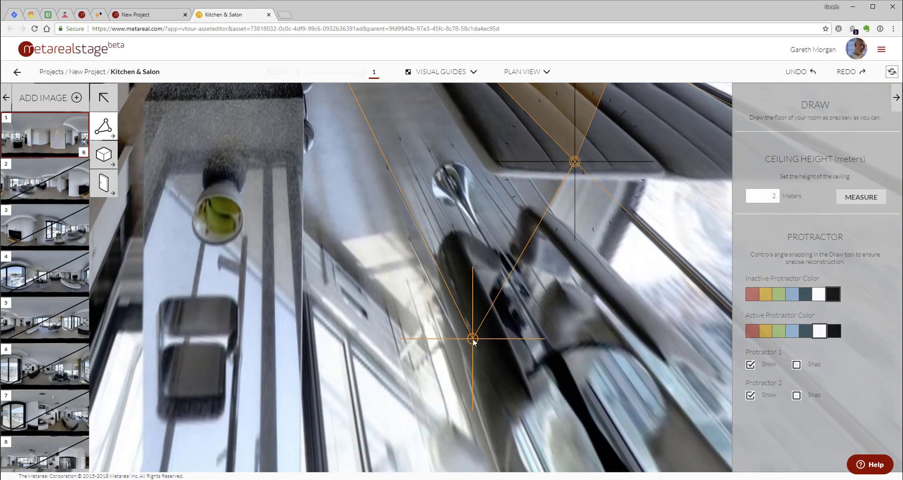
{"action": "left_click", "coordinate": [459, 376]}
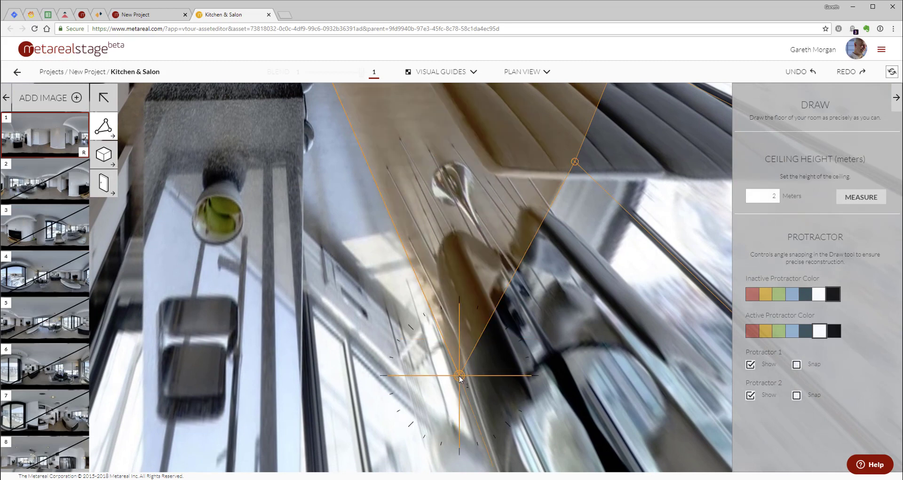
- Place a floor corner at the balcony window beside the island, and another straight across at the kitchen side with Protractor 1 snapping on
{"action": "left_click", "coordinate": [301, 231]}
{"action": "left_click", "coordinate": [301, 232]}
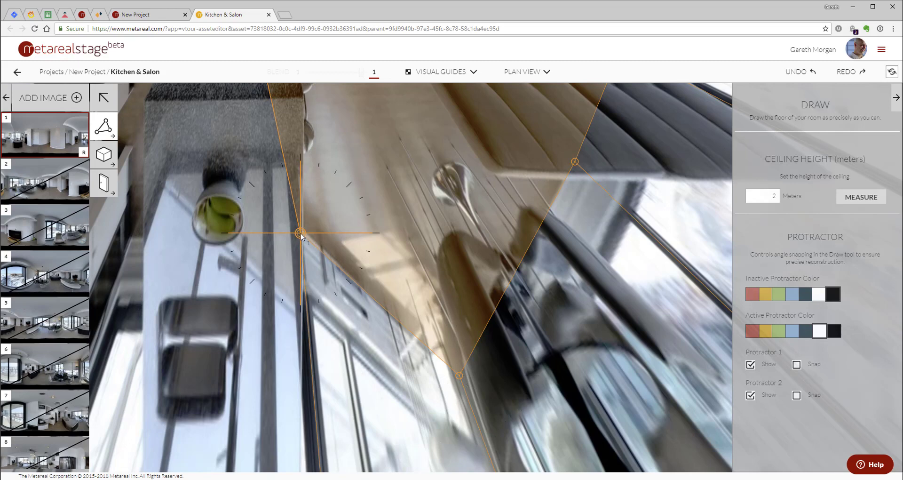
{"action": "key", "text": "1"}
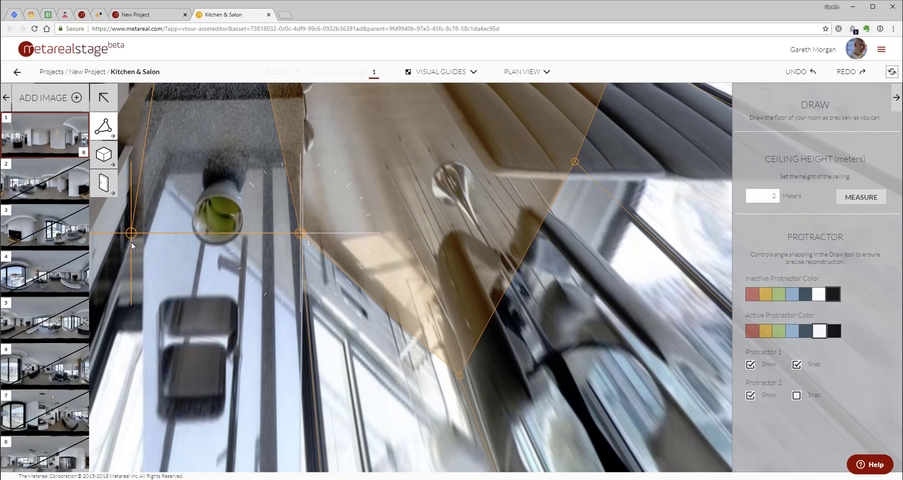
{"action": "left_click", "coordinate": [131, 242]}
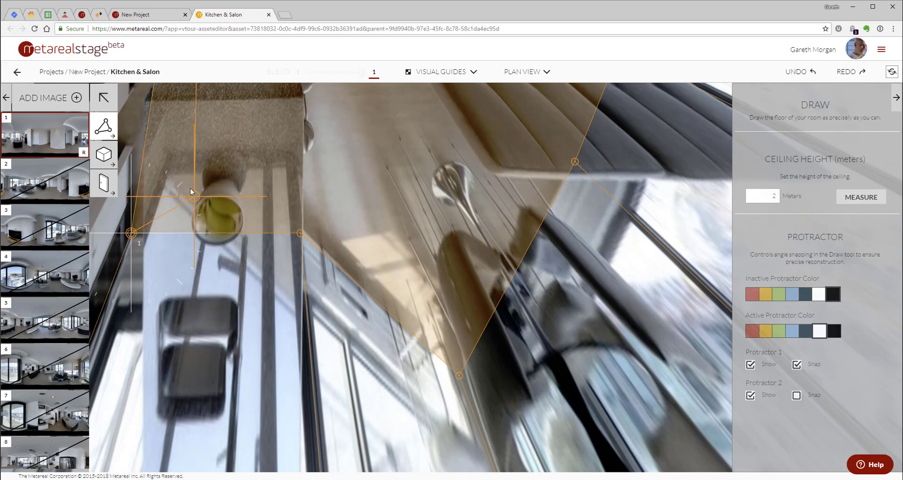
- Place a floor corner on the door wall in line with the first corner using Protractor 2 snapping, undoing one misplaced point
{"action": "left_click_drag", "start_coordinate": [216, 162], "coordinate": [181, 159]}
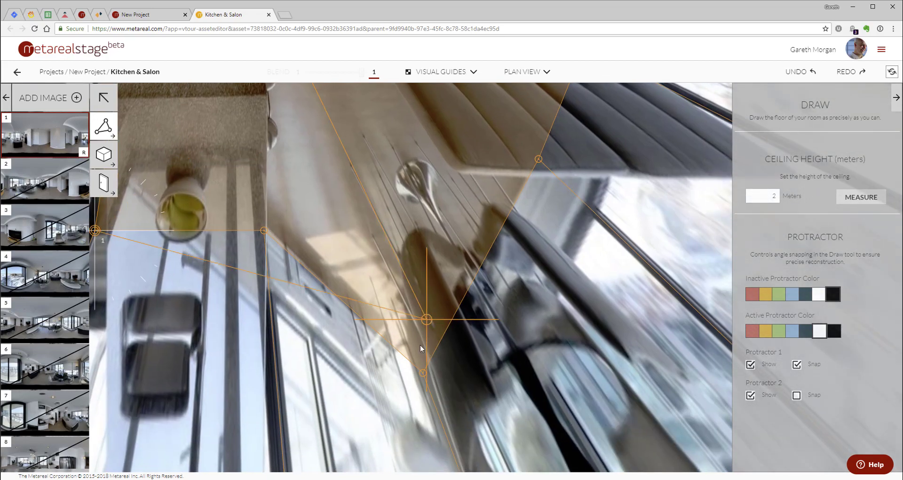
{"action": "mouse_move", "coordinate": [423, 372]}
{"action": "left_mouse_down"}
{"action": "mouse_move", "coordinate": [429, 379]}
{"action": "mouse_move", "coordinate": [421, 382]}
{"action": "left_mouse_up"}
{"action": "key", "text": "1"}
{"action": "left_click_drag", "start_coordinate": [398, 273], "coordinate": [549, 425]}
{"action": "scroll", "coordinate": [305, 275], "scroll_direction": "down", "scroll_amount": 3}
{"action": "left_click_drag", "start_coordinate": [302, 238], "coordinate": [315, 348]}
{"action": "left_click_drag", "start_coordinate": [342, 177], "coordinate": [310, 244]}
{"action": "key", "text": "ctrl+z"}
{"action": "left_click_drag", "start_coordinate": [309, 184], "coordinate": [310, 185]}
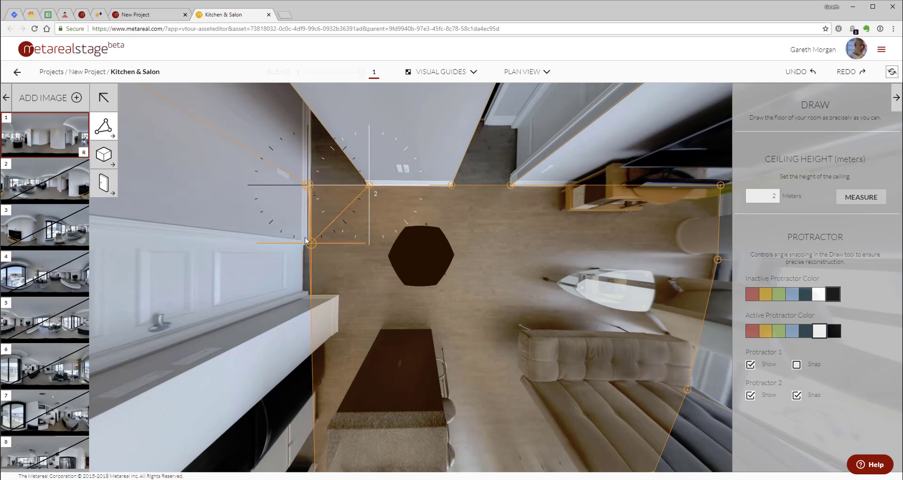
- Turn on Protractor 1 snapping and place floor corners at both sides of the white door's frame
{"action": "key", "text": "1"}
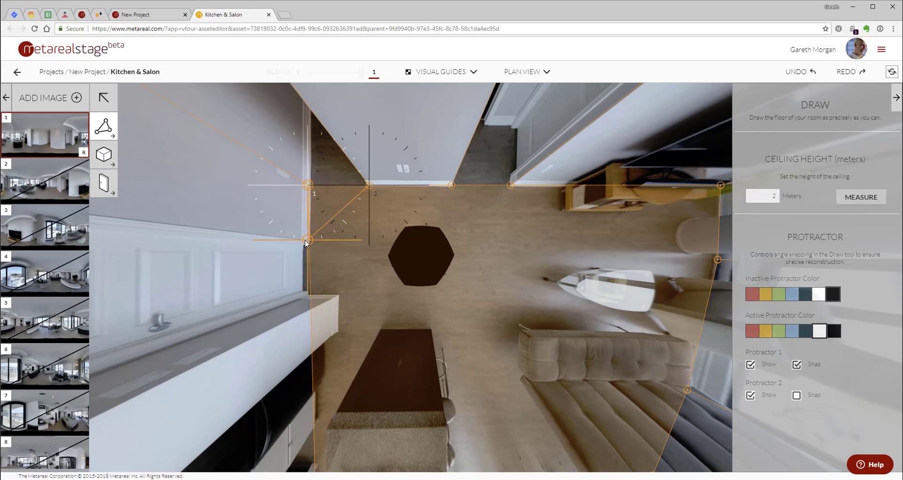
{"action": "left_click", "coordinate": [306, 244]}
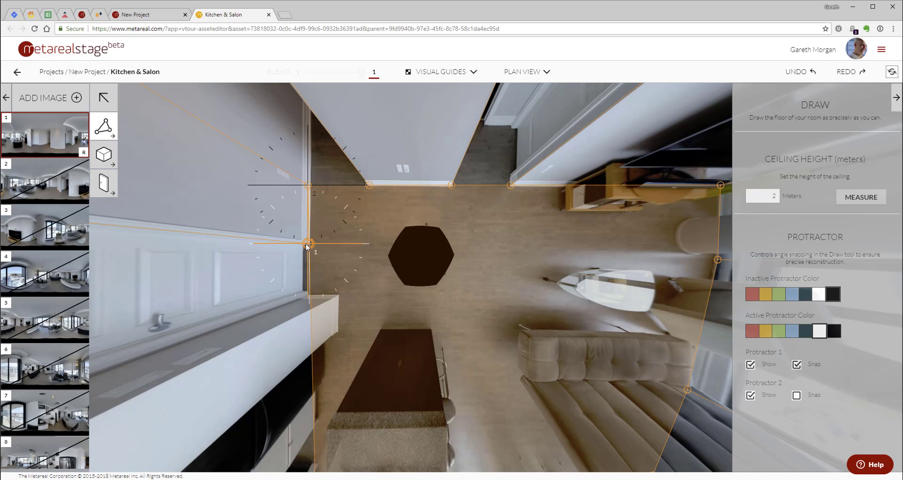
{"action": "left_click", "coordinate": [307, 292]}
{"action": "key", "text": "Escape"}
{"action": "left_click", "coordinate": [309, 296]}
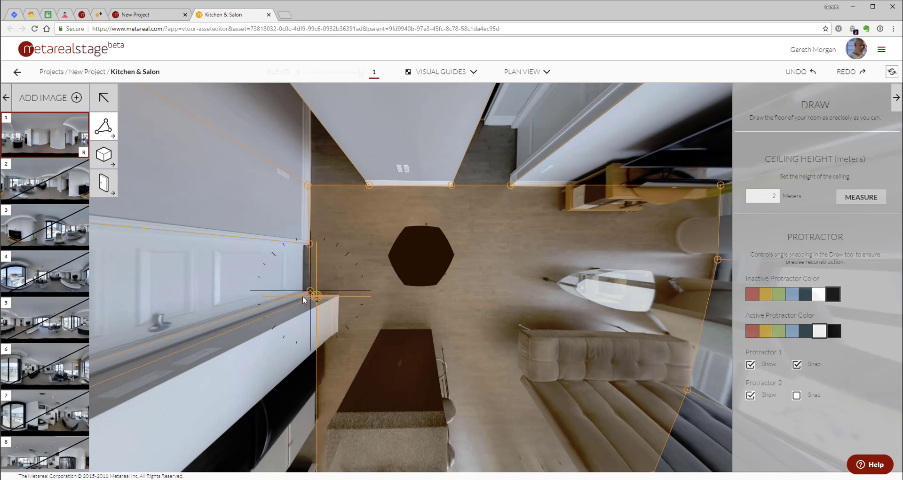
- Move the door's kitchen-side corner into line with its other corner, using Protractor 2 snapping
{"action": "left_click", "coordinate": [311, 294]}
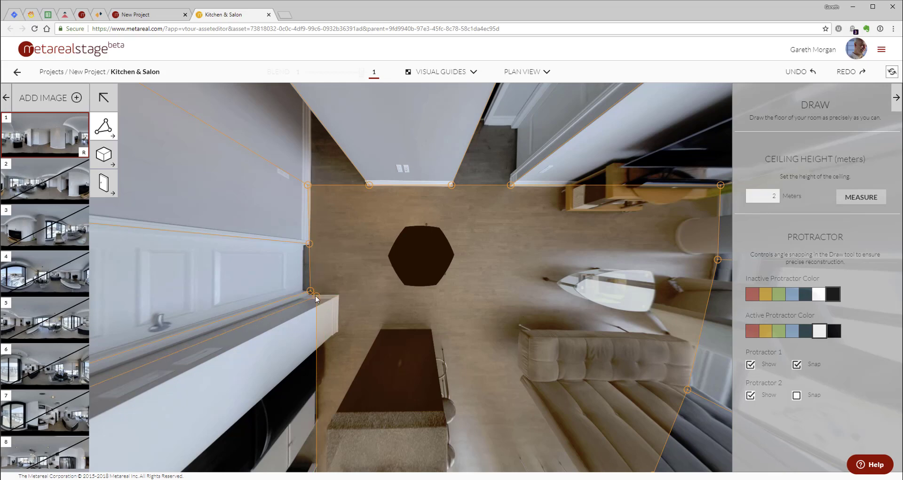
{"action": "left_click", "coordinate": [315, 295]}
{"action": "mouse_move", "coordinate": [315, 296]}
{"action": "left_mouse_down"}
{"action": "mouse_move", "coordinate": [299, 290]}
{"action": "mouse_move", "coordinate": [307, 291]}
{"action": "left_mouse_up"}
{"action": "key", "text": "2"}
{"action": "key", "text": "1"}
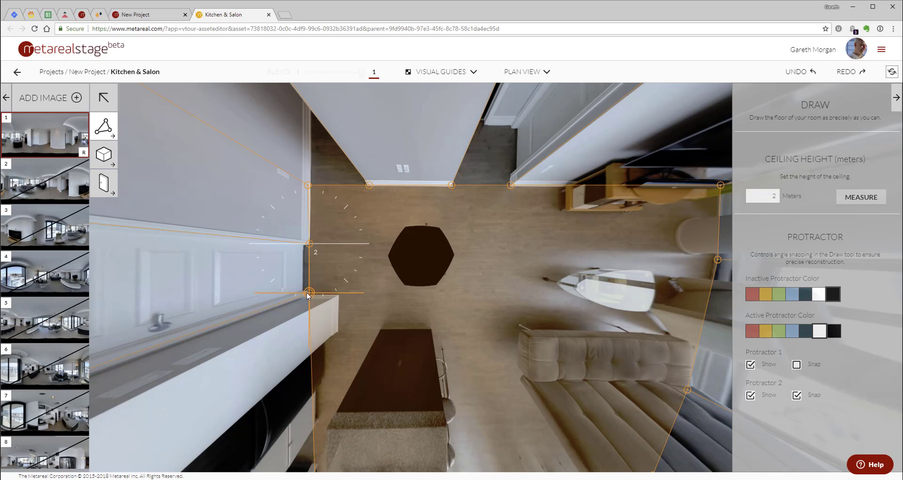
- Outline the protruding wall between the door and the refrigerator with floor corners along its baseboard
{"action": "scroll", "coordinate": [306, 293], "scroll_direction": "up", "scroll_amount": 3}
{"action": "left_click_drag", "start_coordinate": [306, 293], "coordinate": [472, 281]}
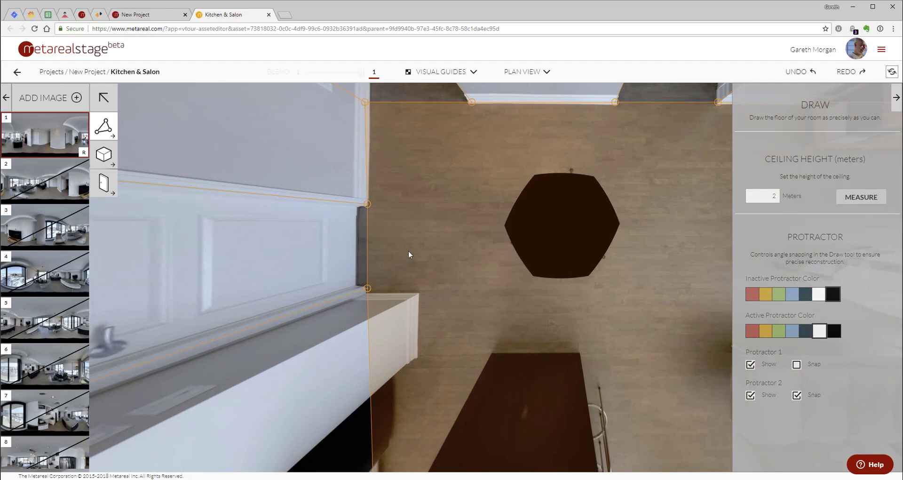
{"action": "left_click", "coordinate": [367, 288]}
{"action": "left_click", "coordinate": [368, 295]}
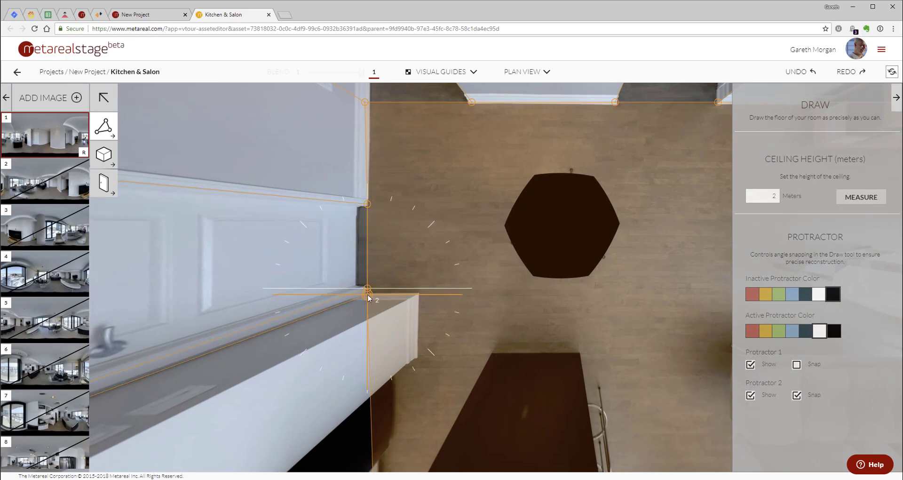
{"action": "left_click", "coordinate": [417, 294]}
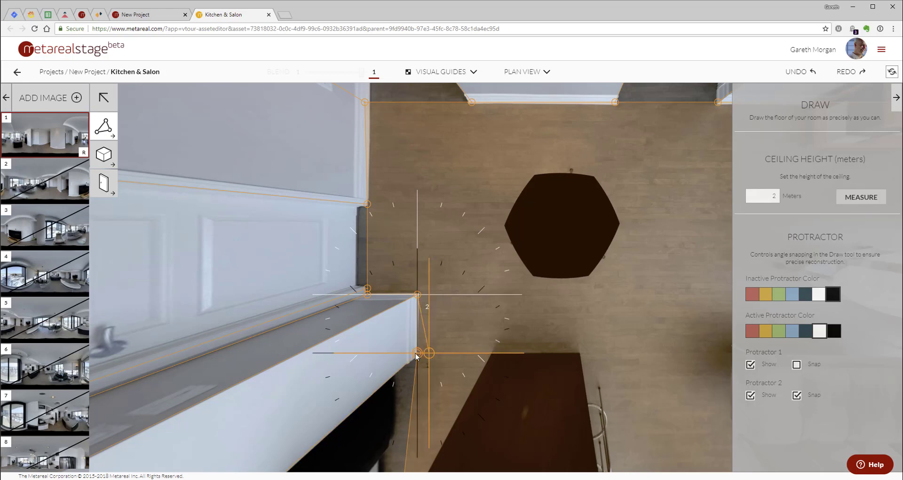
{"action": "left_click", "coordinate": [417, 353]}
- Switch to Panorama View and examine the drawn floor and wall outline all around the room
{"action": "left_click_drag", "start_coordinate": [444, 391], "coordinate": [459, 239]}
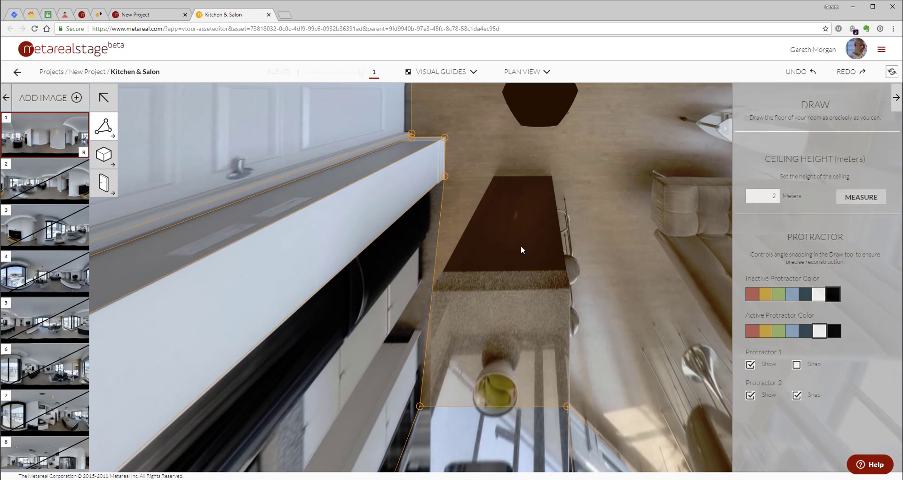
{"action": "left_click", "coordinate": [527, 72]}
{"action": "left_click", "coordinate": [539, 94]}
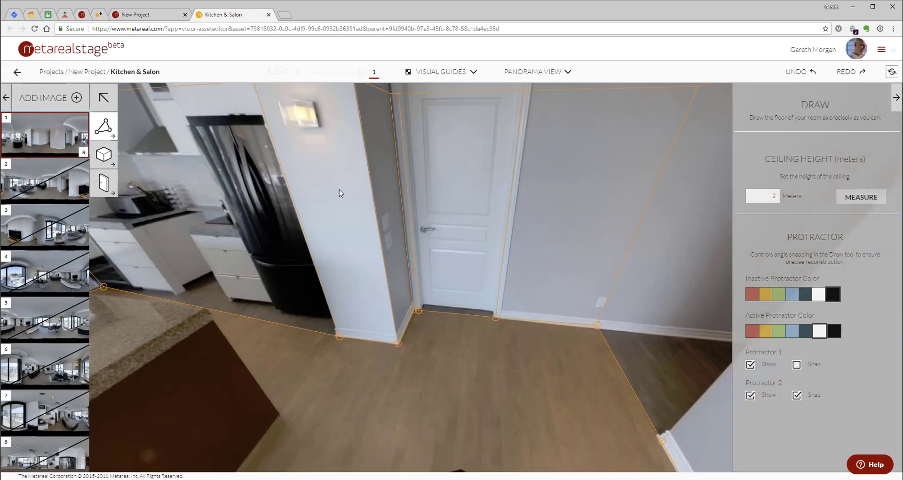
{"action": "left_click_drag", "start_coordinate": [336, 188], "coordinate": [637, 281]}
{"action": "left_click_drag", "start_coordinate": [251, 285], "coordinate": [685, 271]}
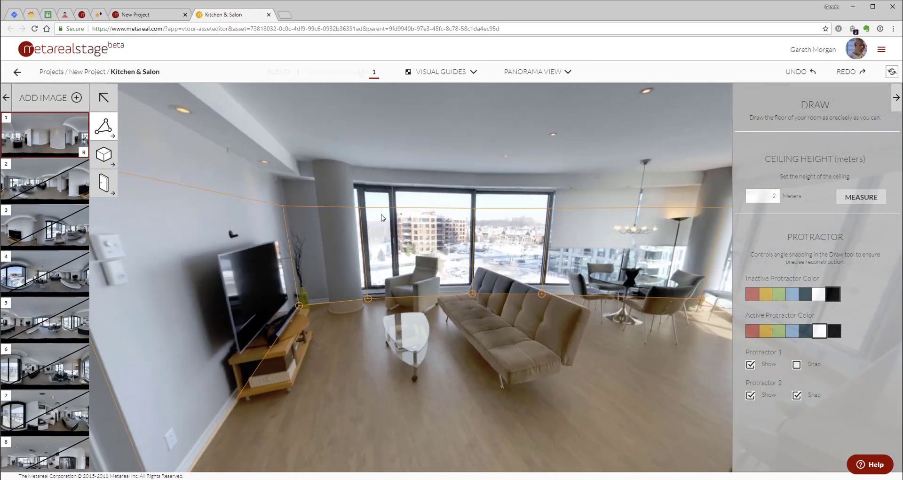
{"action": "left_click_drag", "start_coordinate": [376, 215], "coordinate": [614, 268]}
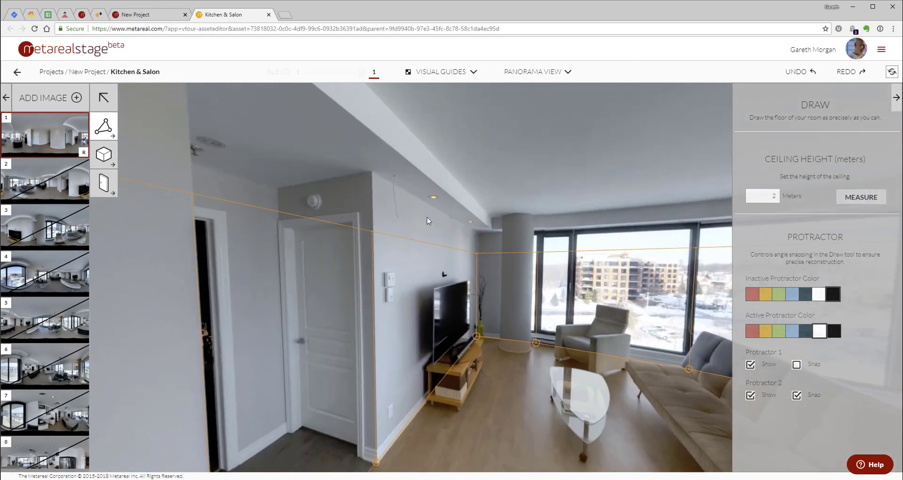
{"action": "left_click_drag", "start_coordinate": [573, 184], "coordinate": [452, 198]}
{"action": "left_click_drag", "start_coordinate": [684, 203], "coordinate": [429, 195]}
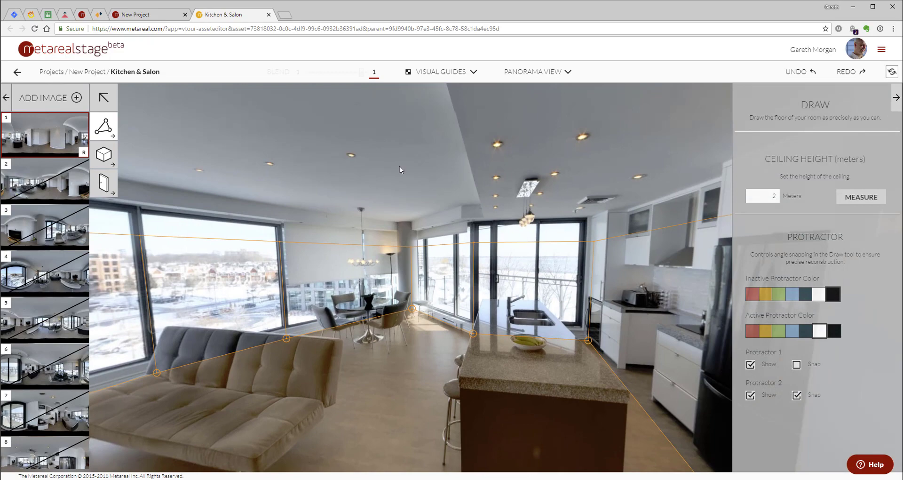
{"action": "left_click_drag", "start_coordinate": [397, 166], "coordinate": [625, 174]}
{"action": "left_click_drag", "start_coordinate": [473, 168], "coordinate": [547, 157]}
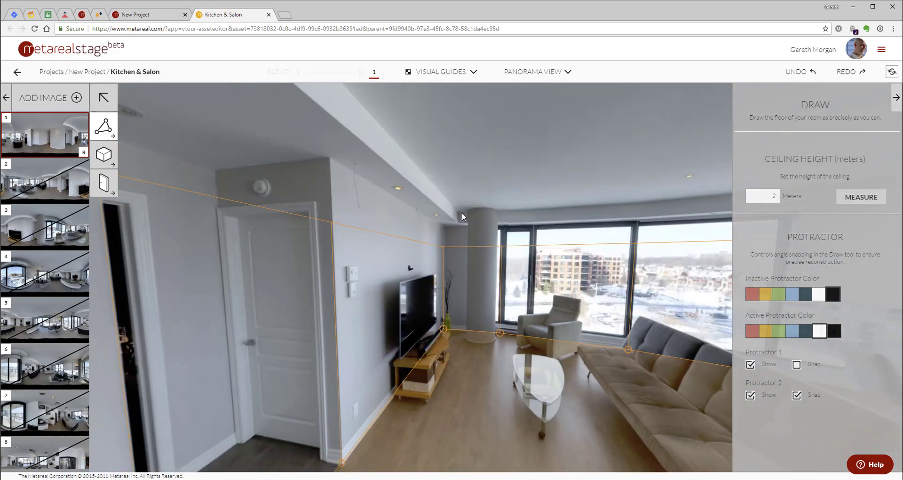
- Set the ceiling height by measuring from the floor up to the ceiling beside the column, and check the outline around the room
{"action": "left_click", "coordinate": [876, 206]}
{"action": "left_click", "coordinate": [459, 328]}
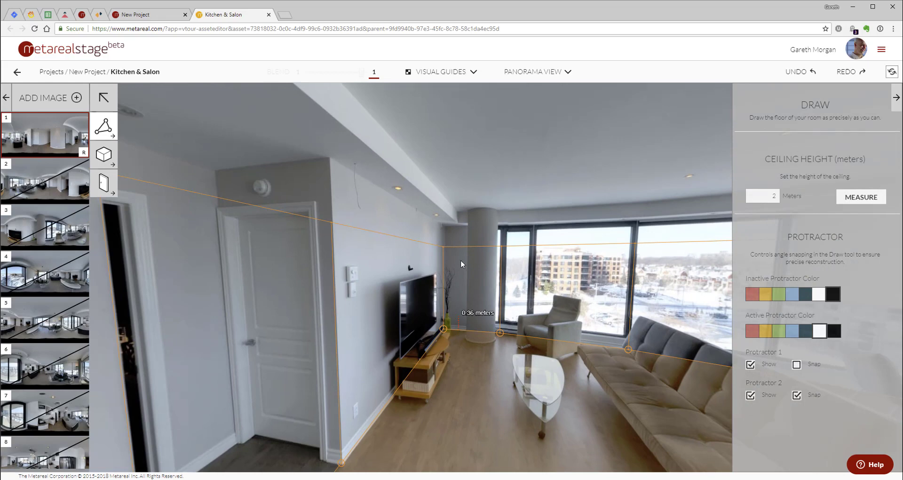
{"action": "left_click", "coordinate": [462, 225]}
{"action": "left_click_drag", "start_coordinate": [523, 261], "coordinate": [650, 301]}
{"action": "left_click_drag", "start_coordinate": [311, 275], "coordinate": [557, 272]}
{"action": "left_click_drag", "start_coordinate": [257, 291], "coordinate": [365, 298]}
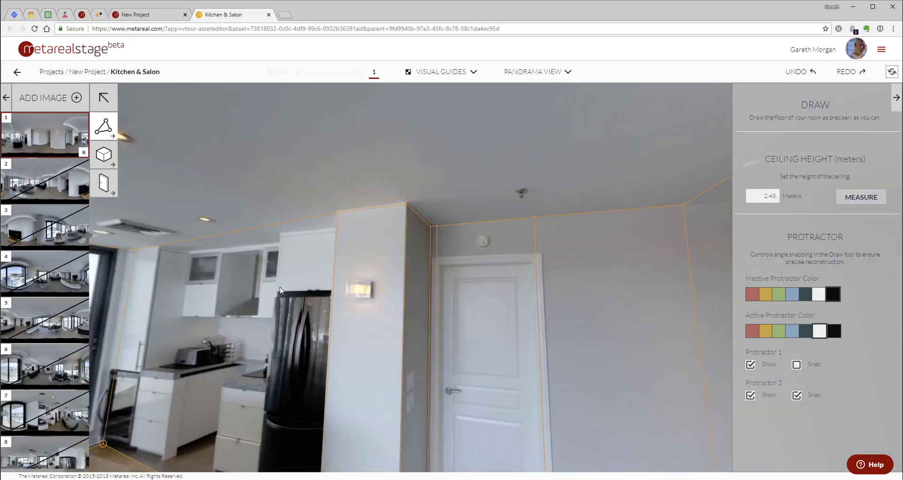
{"action": "left_click_drag", "start_coordinate": [298, 281], "coordinate": [387, 235]}
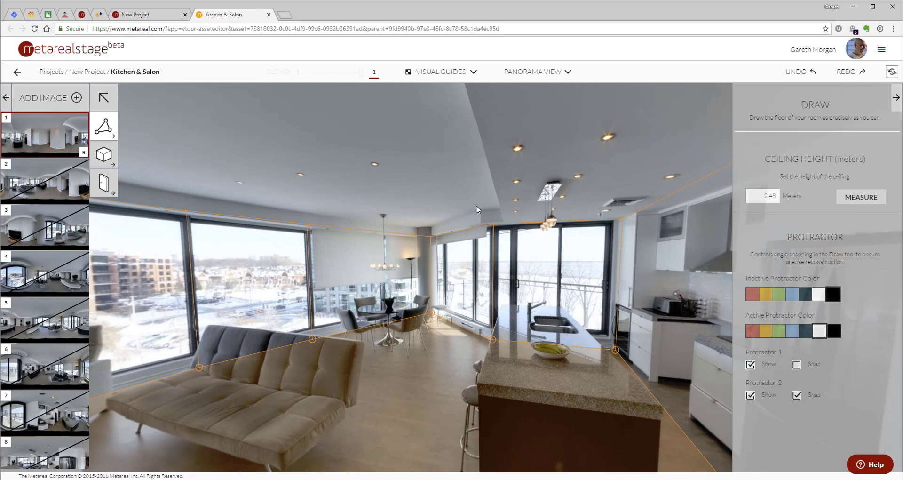
{"action": "left_click_drag", "start_coordinate": [605, 277], "coordinate": [405, 278]}
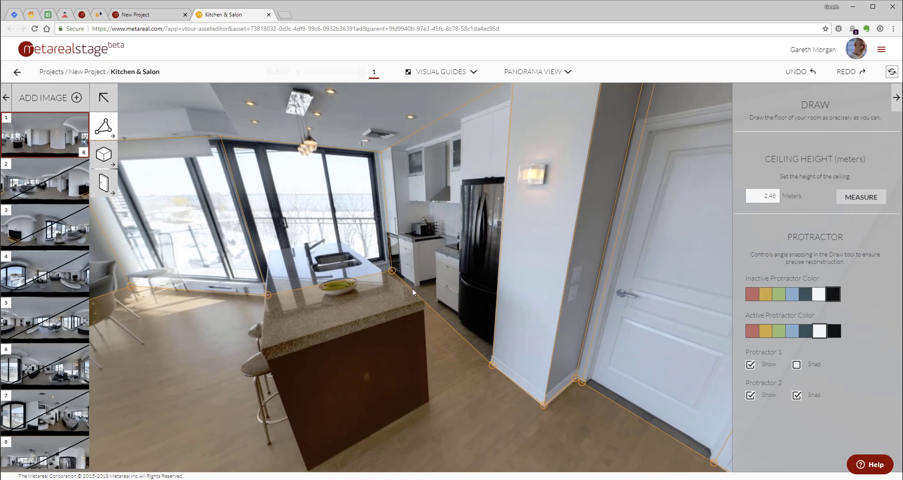
- Extend the floor outline into the kitchen recess behind the protruding wall by the refrigerator, using Protractor 1 and 2 snapping
{"action": "left_click_drag", "start_coordinate": [413, 289], "coordinate": [415, 266]}
{"action": "key", "text": "1"}
{"action": "key", "text": "2"}
{"action": "mouse_move", "coordinate": [463, 324]}
{"action": "left_mouse_down"}
{"action": "mouse_move", "coordinate": [511, 319]}
{"action": "mouse_move", "coordinate": [495, 317]}
{"action": "mouse_move", "coordinate": [551, 328]}
{"action": "mouse_move", "coordinate": [551, 348]}
{"action": "mouse_move", "coordinate": [571, 334]}
{"action": "mouse_move", "coordinate": [474, 324]}
{"action": "left_mouse_up"}
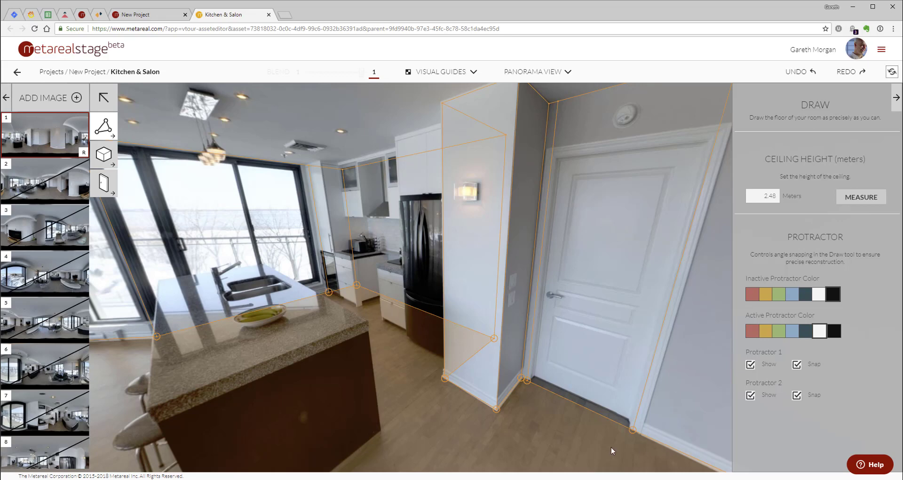
- Extend the floor outline into the hallway recess beside the TV wall, adding two corners behind the opening with Protractor 2 snapping
{"action": "left_click_drag", "start_coordinate": [591, 445], "coordinate": [447, 311]}
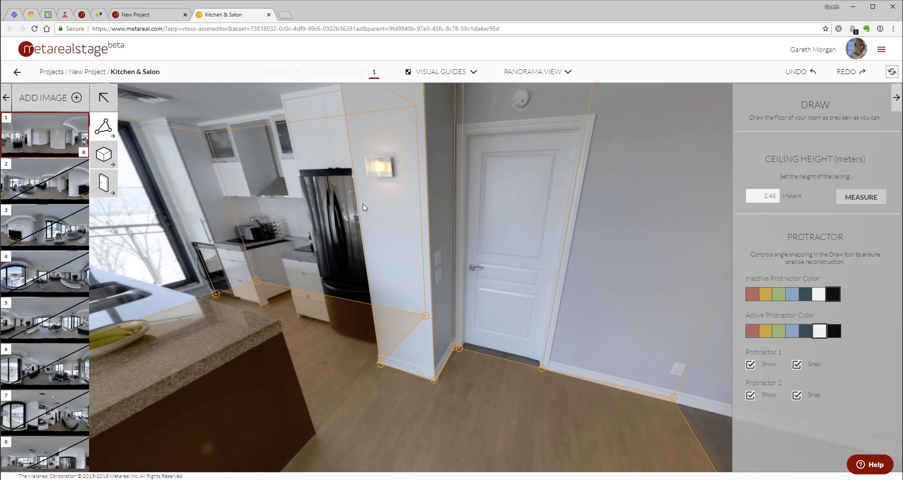
{"action": "left_click_drag", "start_coordinate": [331, 329], "coordinate": [472, 370]}
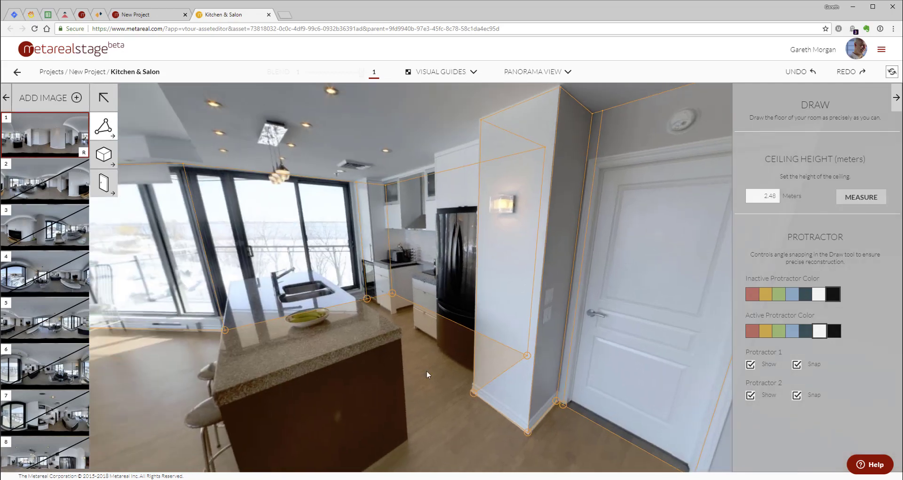
{"action": "left_click_drag", "start_coordinate": [372, 369], "coordinate": [515, 287]}
{"action": "left_click_drag", "start_coordinate": [342, 282], "coordinate": [554, 368]}
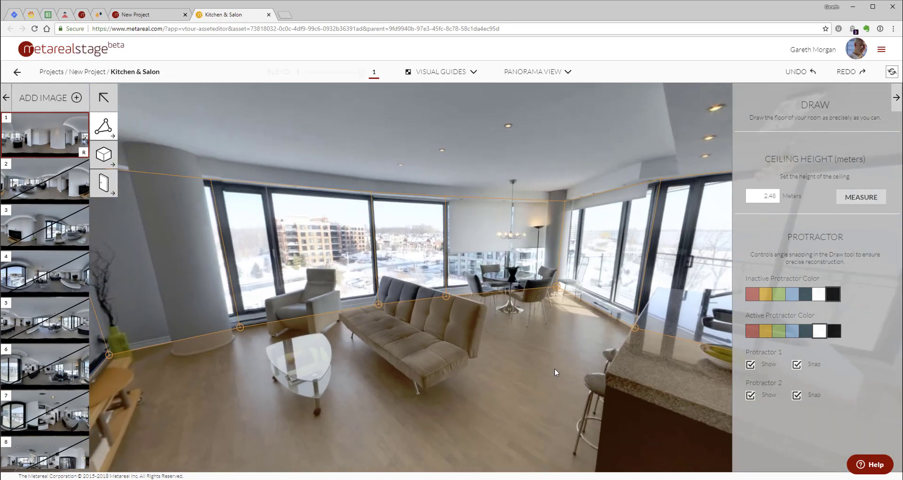
{"action": "left_click_drag", "start_coordinate": [332, 402], "coordinate": [636, 388]}
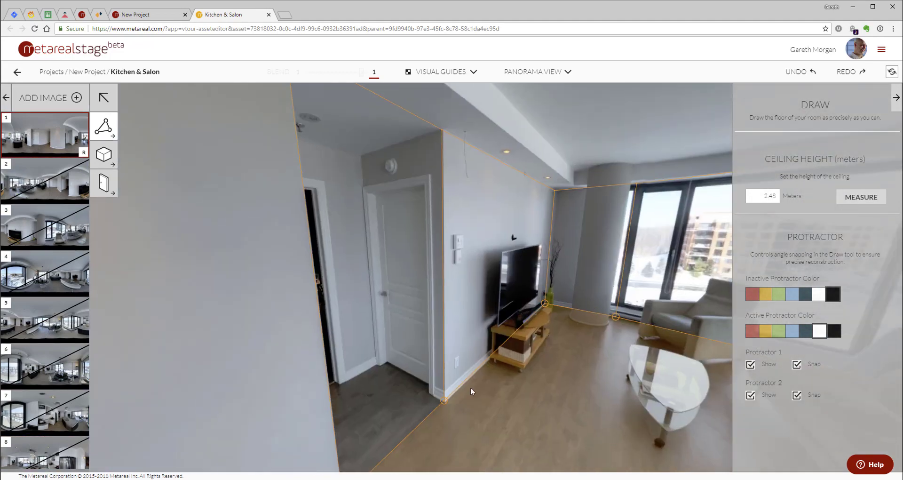
{"action": "left_click_drag", "start_coordinate": [484, 381], "coordinate": [574, 334]}
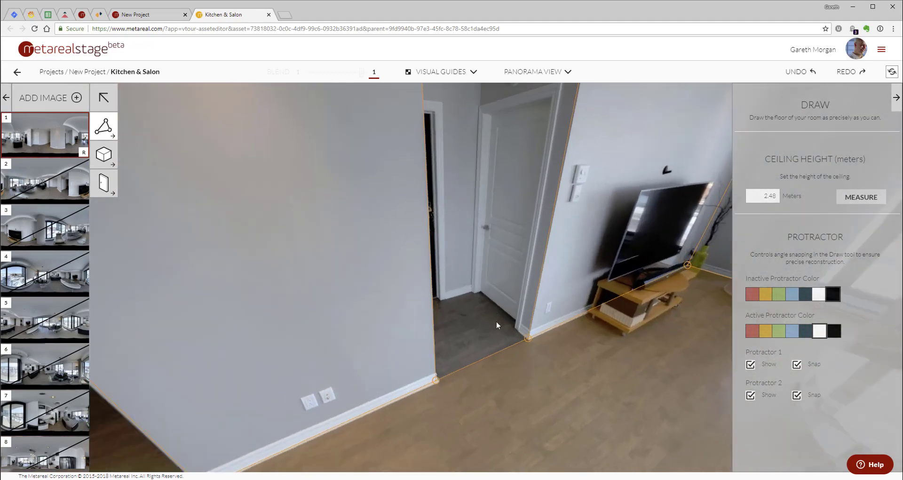
{"action": "left_click_drag", "start_coordinate": [489, 355], "coordinate": [469, 291]}
{"action": "key", "text": "1"}
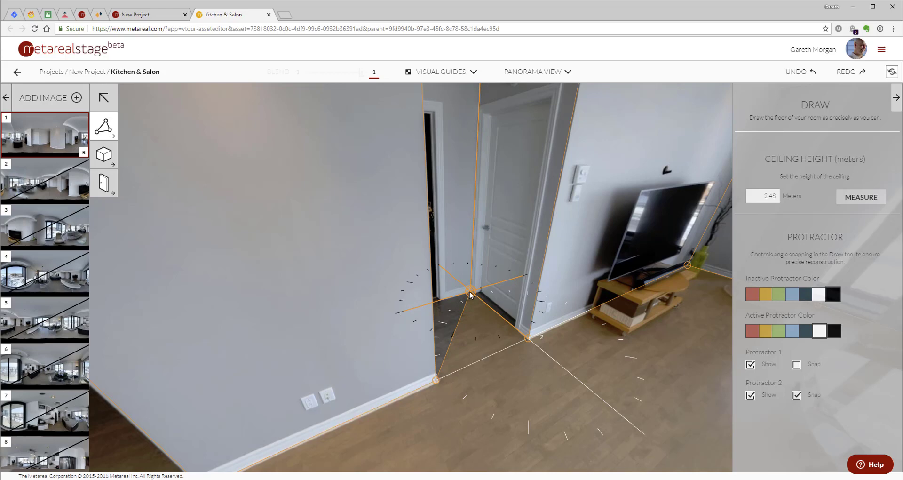
{"action": "left_click_drag", "start_coordinate": [456, 325], "coordinate": [397, 312]}
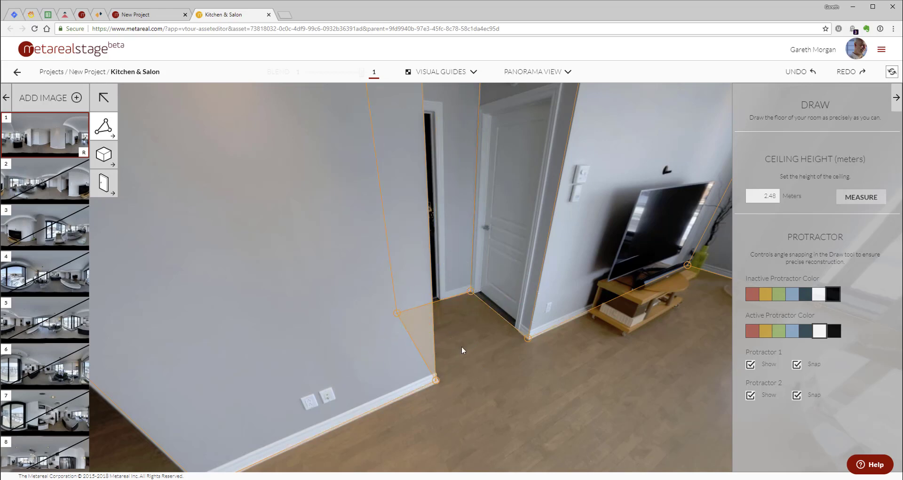
- Draw a cube on the kitchen island, starting from the two front corners of its base
{"action": "left_click_drag", "start_coordinate": [496, 363], "coordinate": [311, 386]}
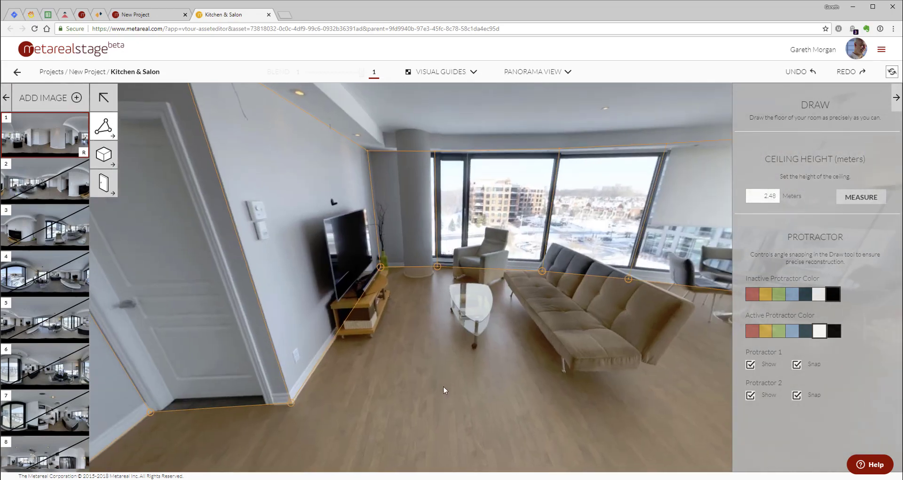
{"action": "left_click_drag", "start_coordinate": [447, 386], "coordinate": [303, 372]}
{"action": "left_click_drag", "start_coordinate": [477, 370], "coordinate": [199, 354]}
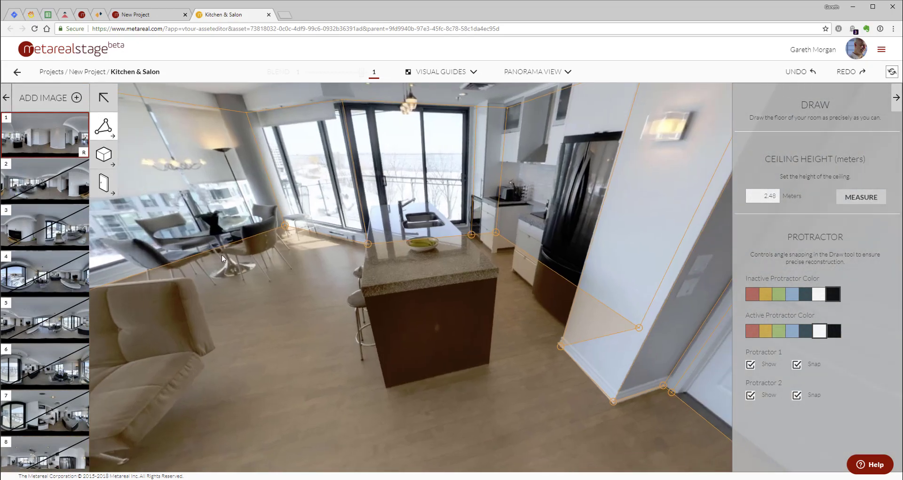
{"action": "left_click", "coordinate": [104, 155]}
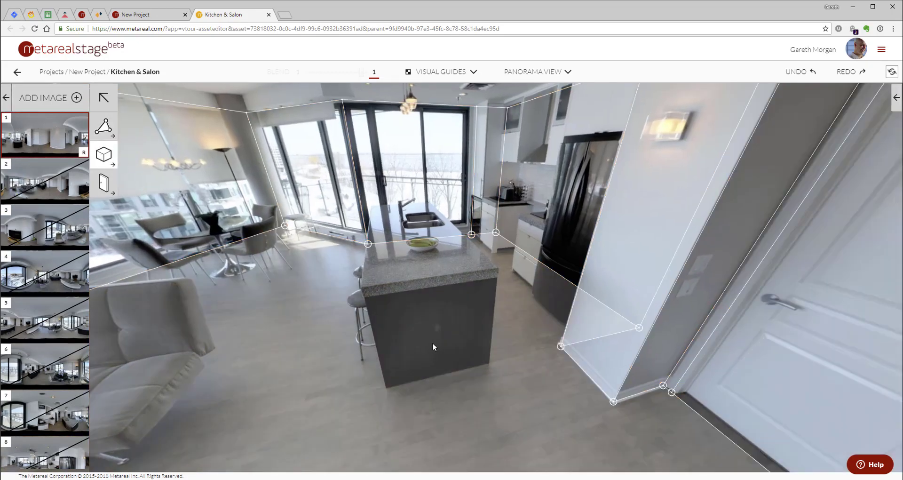
{"action": "left_click", "coordinate": [489, 363]}
{"action": "left_click", "coordinate": [386, 388]}
{"action": "left_click", "coordinate": [382, 250]}
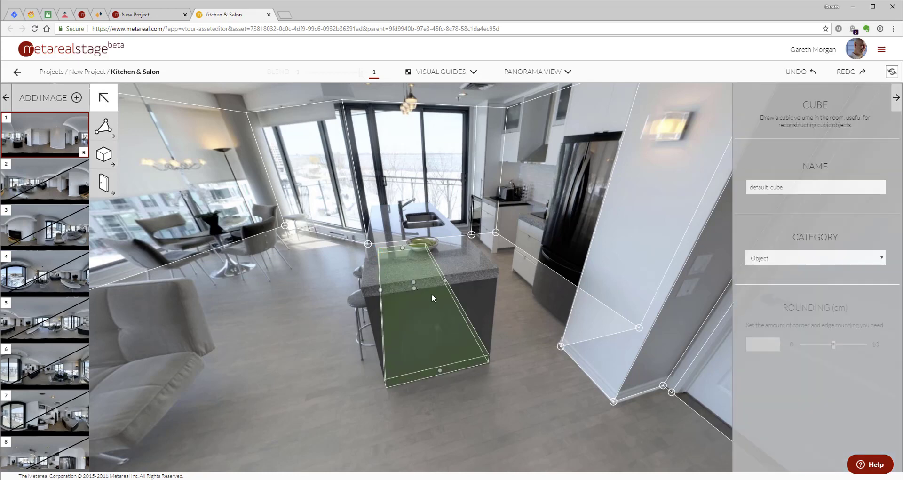
- Fit the cube's faces to the island's length, width and countertop height, and deselect it
{"action": "left_click_drag", "start_coordinate": [412, 283], "coordinate": [410, 221]}
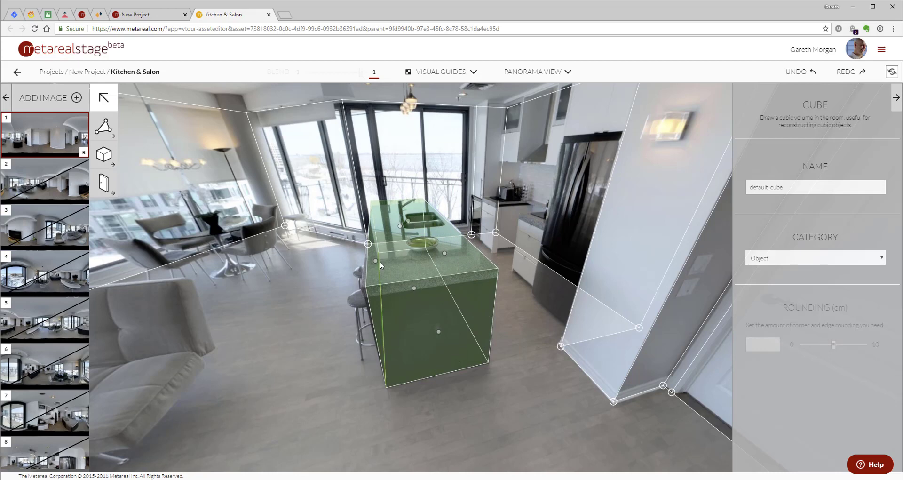
{"action": "left_click_drag", "start_coordinate": [375, 260], "coordinate": [374, 260]}
{"action": "left_click_drag", "start_coordinate": [445, 252], "coordinate": [445, 252]}
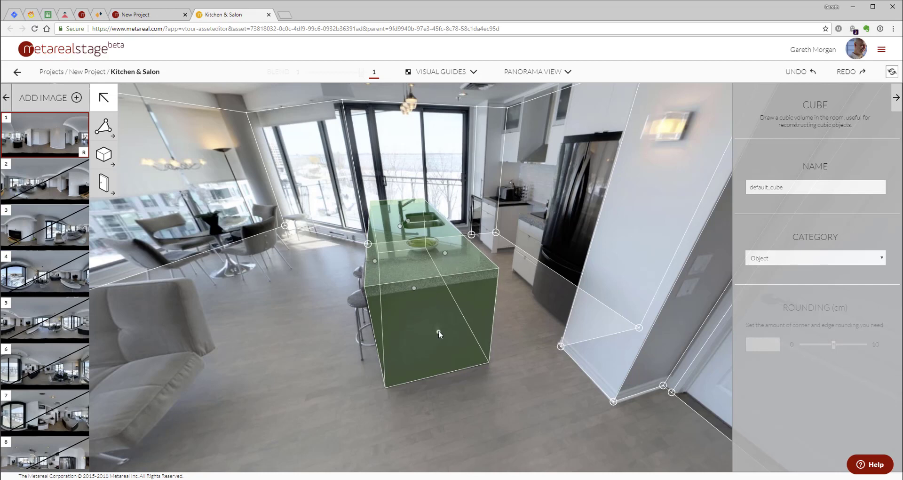
{"action": "left_click_drag", "start_coordinate": [439, 331], "coordinate": [439, 331]}
{"action": "left_click_drag", "start_coordinate": [400, 226], "coordinate": [402, 236]}
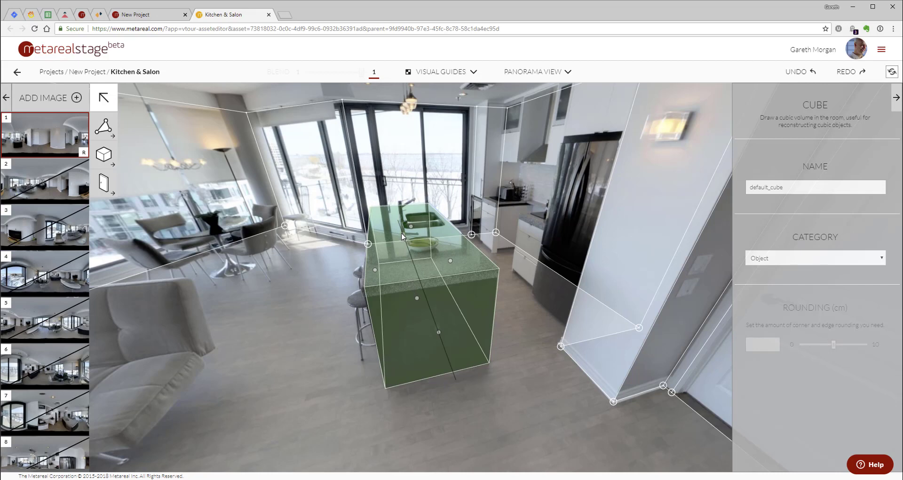
{"action": "left_click", "coordinate": [410, 277]}
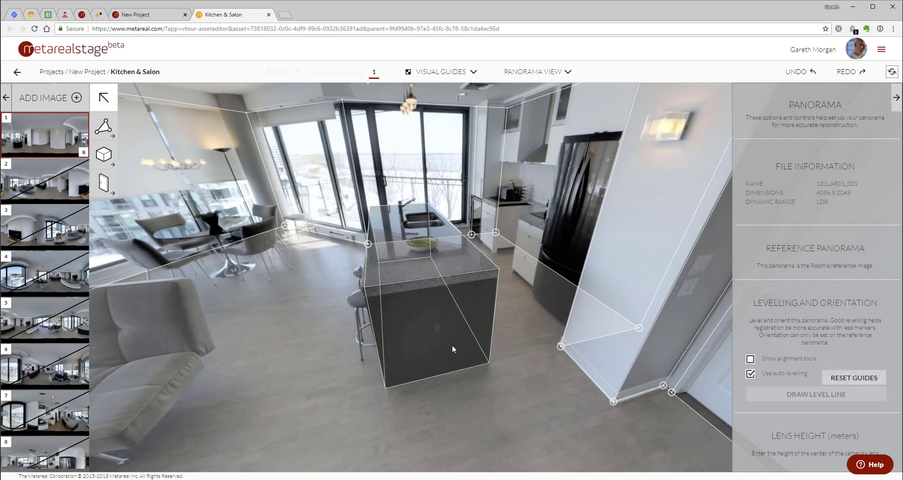
- In Plan View, align panorama 2 by snapping its hallway corner and the window corner beside the patio doors to the matching floor points
{"action": "left_click", "coordinate": [541, 71]}
{"action": "left_click", "coordinate": [534, 95]}
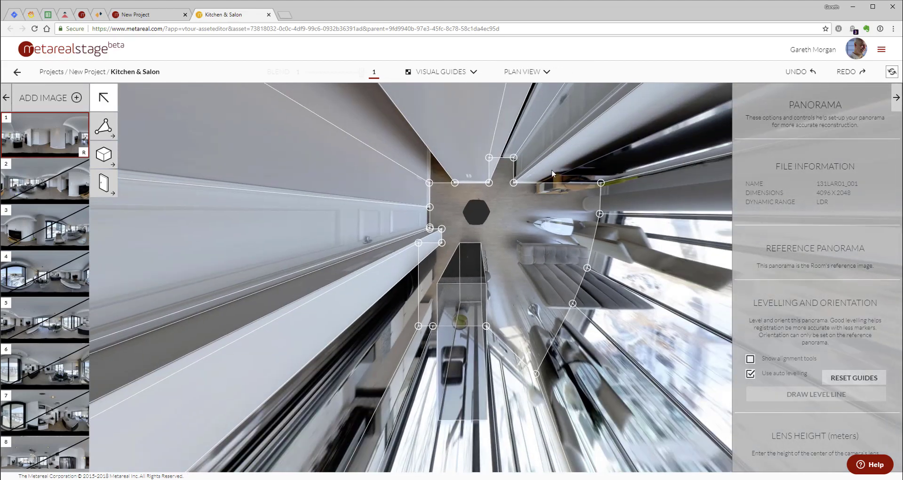
{"action": "left_click_drag", "start_coordinate": [551, 170], "coordinate": [481, 193]}
{"action": "scroll", "coordinate": [576, 270], "scroll_direction": "up", "scroll_amount": 4}
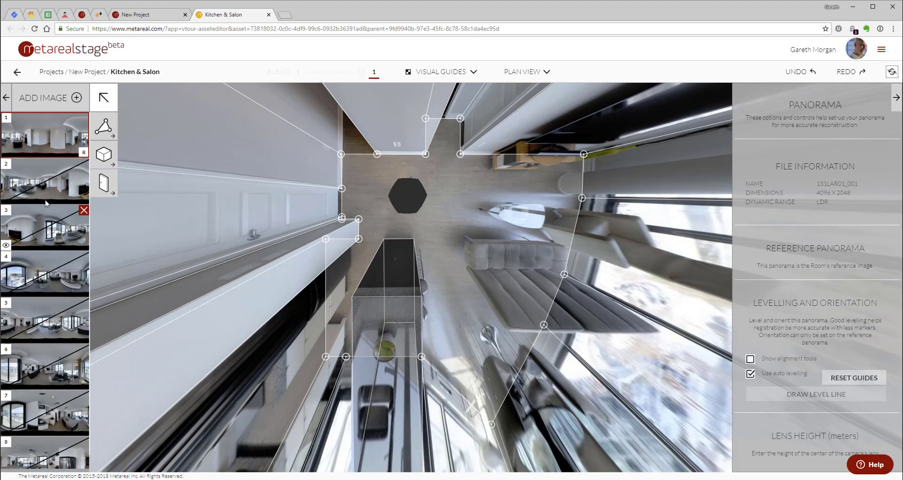
{"action": "left_click", "coordinate": [50, 194]}
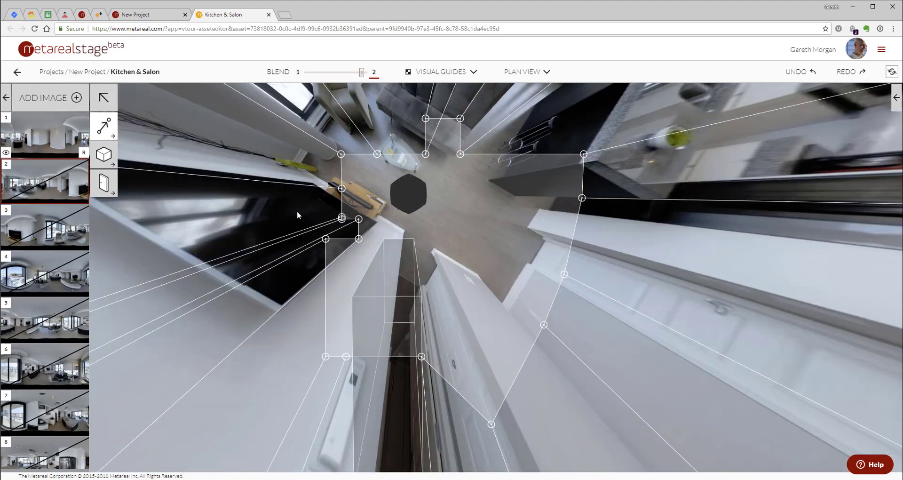
{"action": "scroll", "coordinate": [506, 232], "scroll_direction": "down", "scroll_amount": 1}
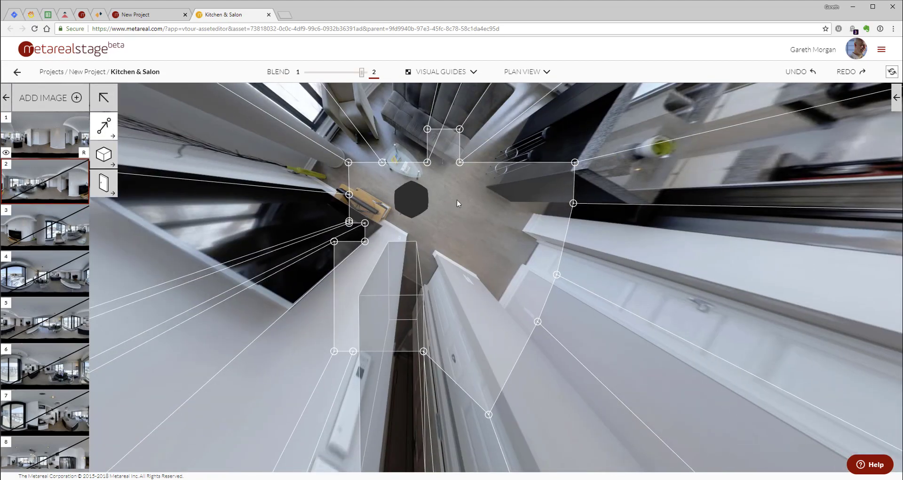
{"action": "left_click", "coordinate": [435, 251]}
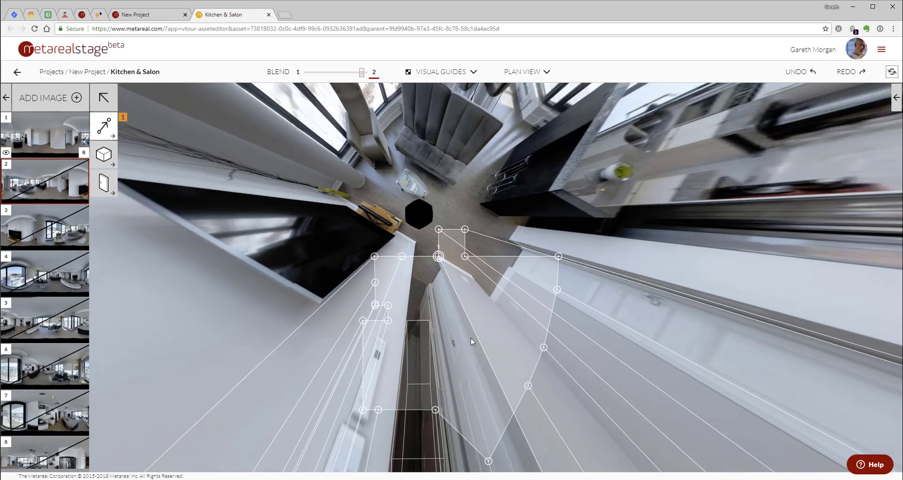
{"action": "left_click", "coordinate": [436, 409]}
{"action": "left_click", "coordinate": [524, 119]}
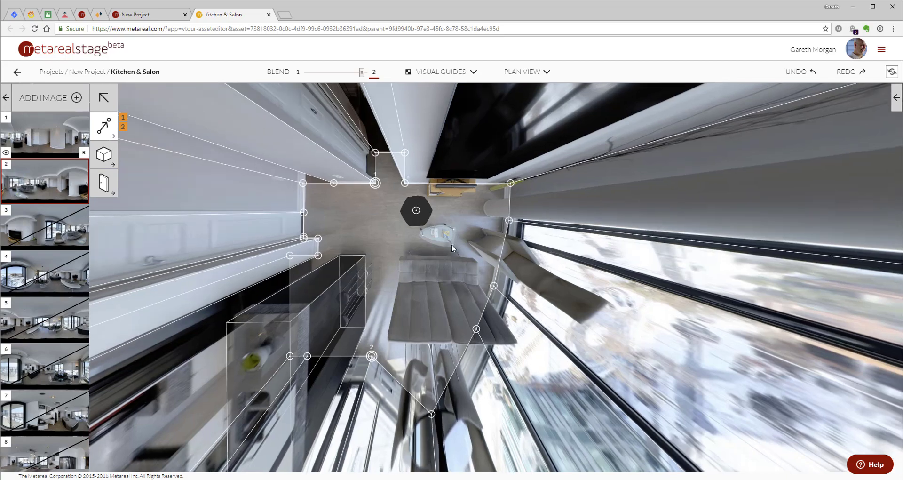
{"action": "scroll", "coordinate": [451, 244], "scroll_direction": "up", "scroll_amount": 2}
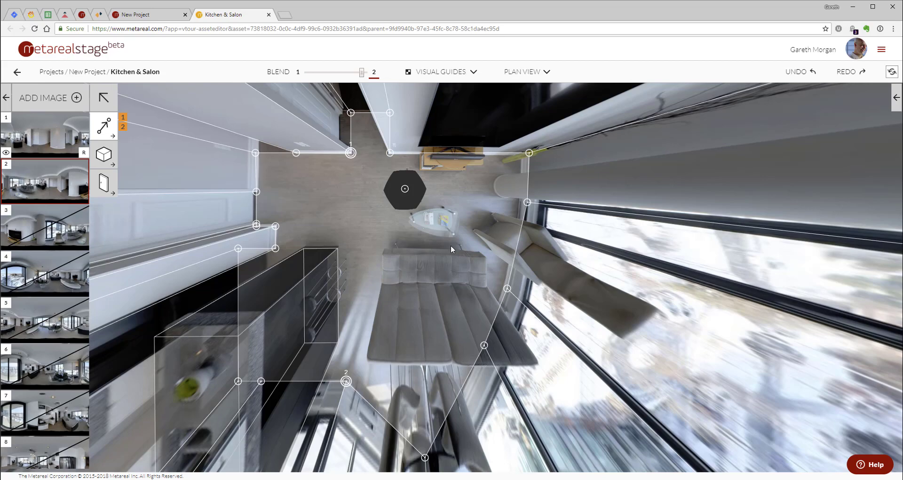
- Align panorama 3 by snapping its hallway corner and the window corner beside the patio doors to the matching floor points
{"action": "left_click", "coordinate": [56, 216]}
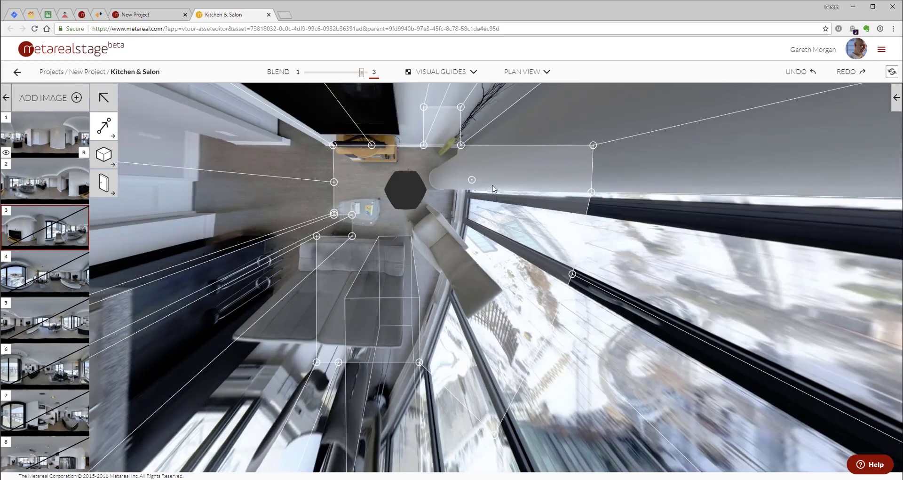
{"action": "left_click", "coordinate": [423, 146]}
{"action": "left_click", "coordinate": [289, 146]}
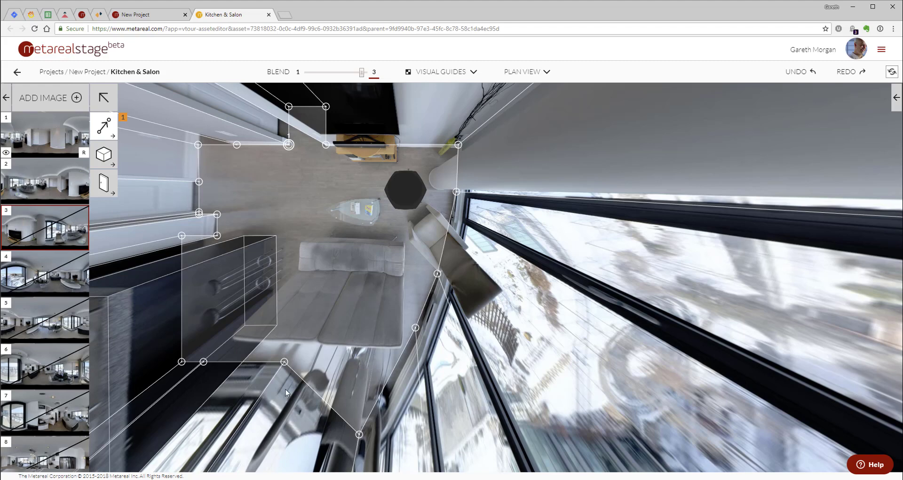
{"action": "left_click", "coordinate": [284, 362]}
{"action": "left_click", "coordinate": [282, 367]}
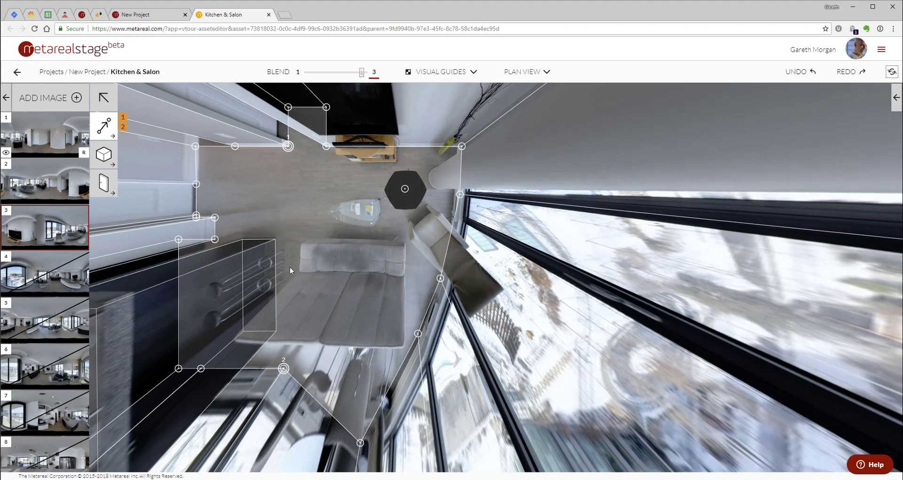
{"action": "mouse_move", "coordinate": [53, 239]}
- Enable auto levelling and show the alignment tools for panorama 3, and check its guides in Panorama View
{"action": "left_click", "coordinate": [895, 98]}
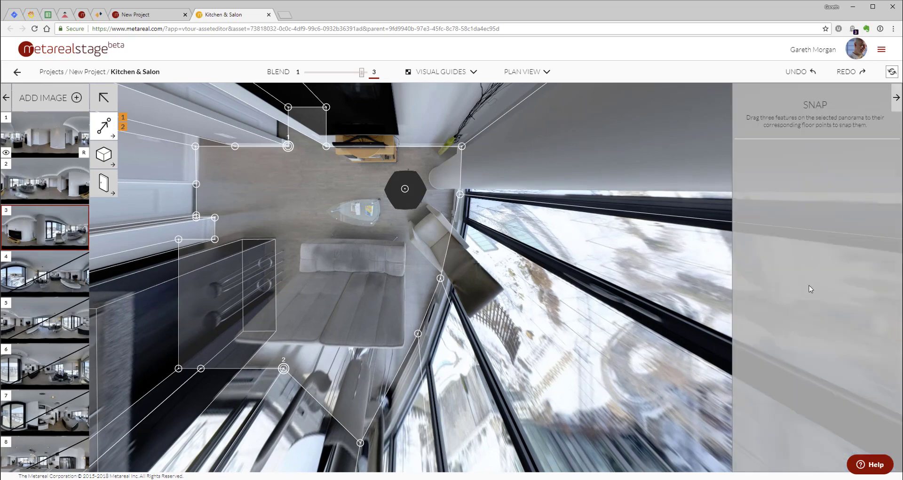
{"action": "left_click", "coordinate": [104, 102]}
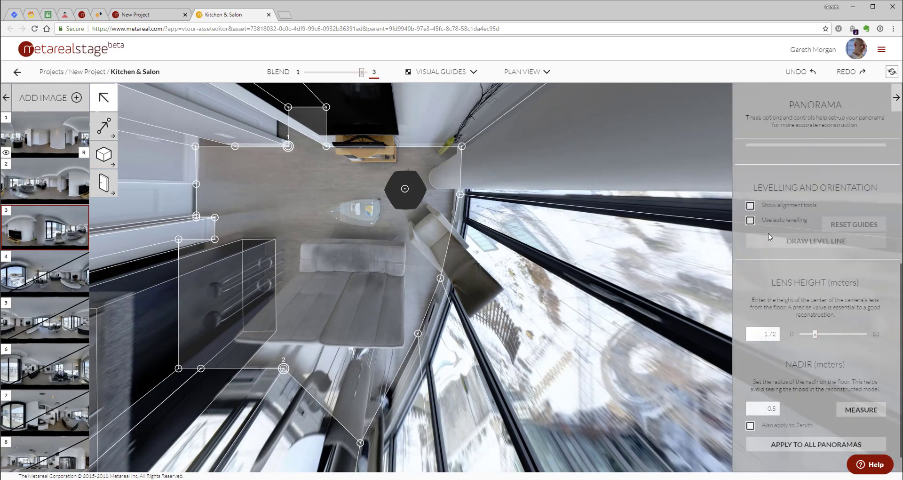
{"action": "left_click", "coordinate": [526, 71]}
{"action": "left_click", "coordinate": [498, 93]}
{"action": "left_click_drag", "start_coordinate": [423, 218], "coordinate": [480, 232]}
{"action": "left_click_drag", "start_coordinate": [160, 207], "coordinate": [406, 256]}
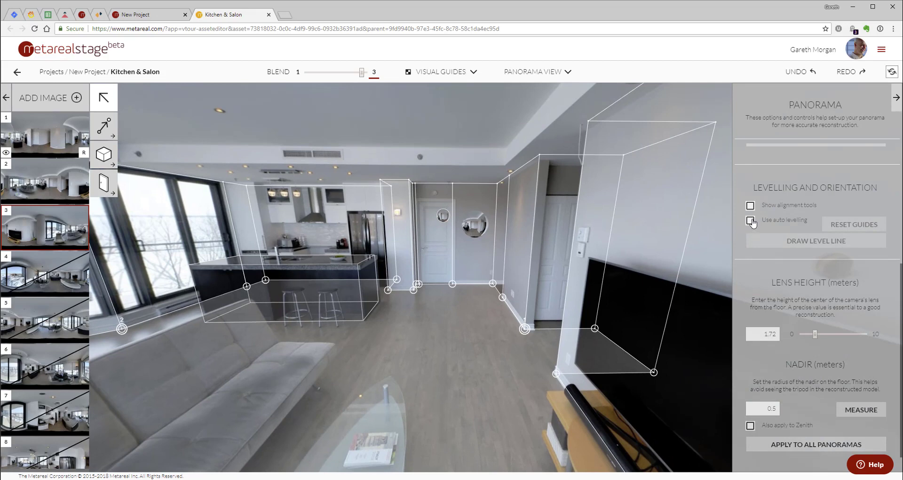
{"action": "left_click", "coordinate": [750, 220]}
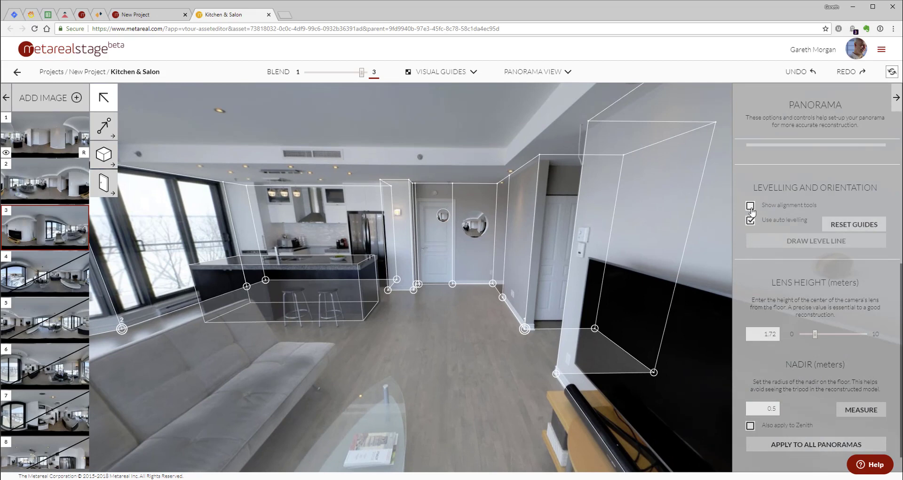
{"action": "left_click", "coordinate": [749, 206]}
{"action": "left_click_drag", "start_coordinate": [389, 154], "coordinate": [594, 173]}
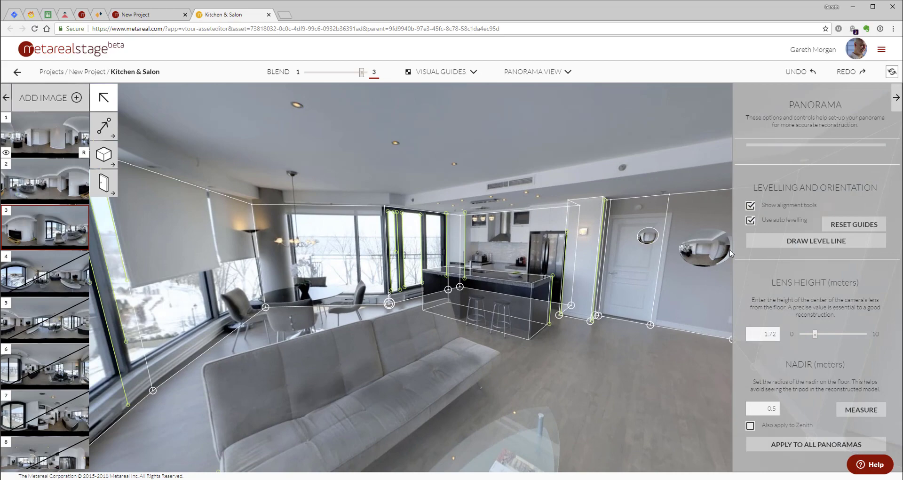
- Enable auto levelling for panorama 2 and check its alignment guides along the windows
{"action": "left_click", "coordinate": [44, 181]}
{"action": "left_click", "coordinate": [750, 220]}
{"action": "left_click_drag", "start_coordinate": [288, 148], "coordinate": [550, 170]}
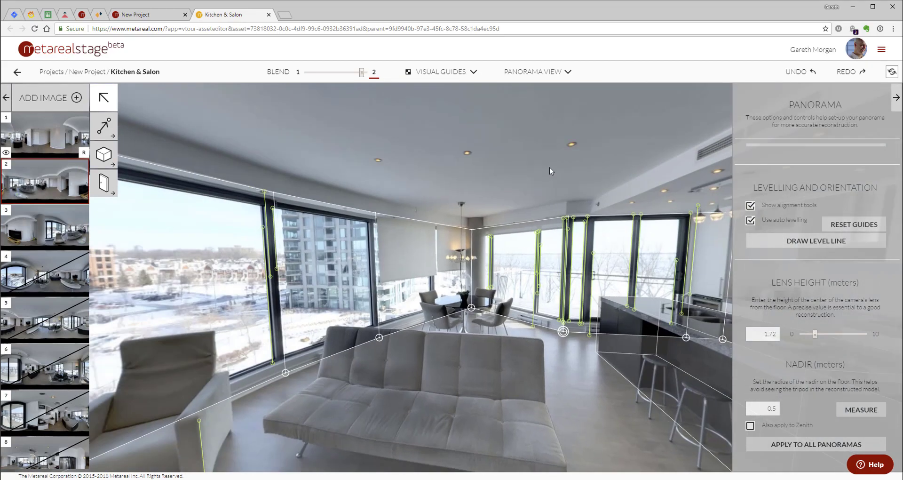
- Return to panorama 3 in Plan View and fine-tune its second snap point at the window corner
{"action": "left_click", "coordinate": [44, 227]}
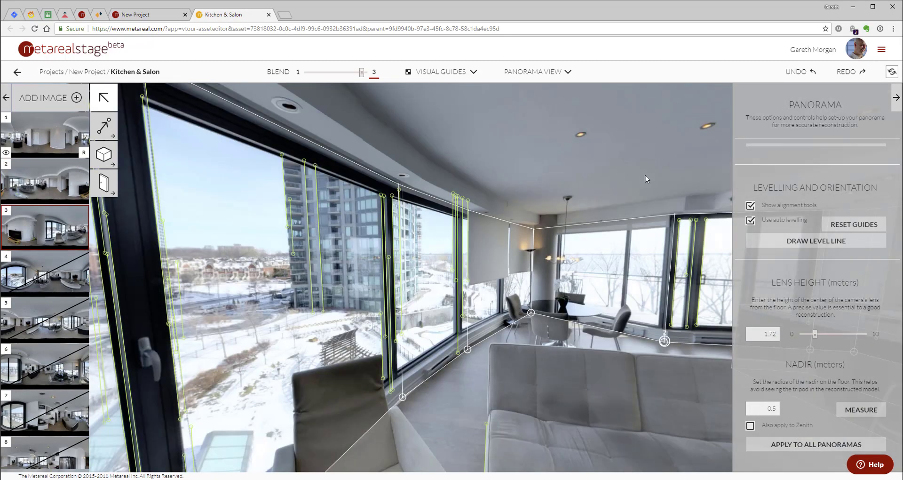
{"action": "left_click", "coordinate": [533, 71]}
{"action": "left_click", "coordinate": [535, 96]}
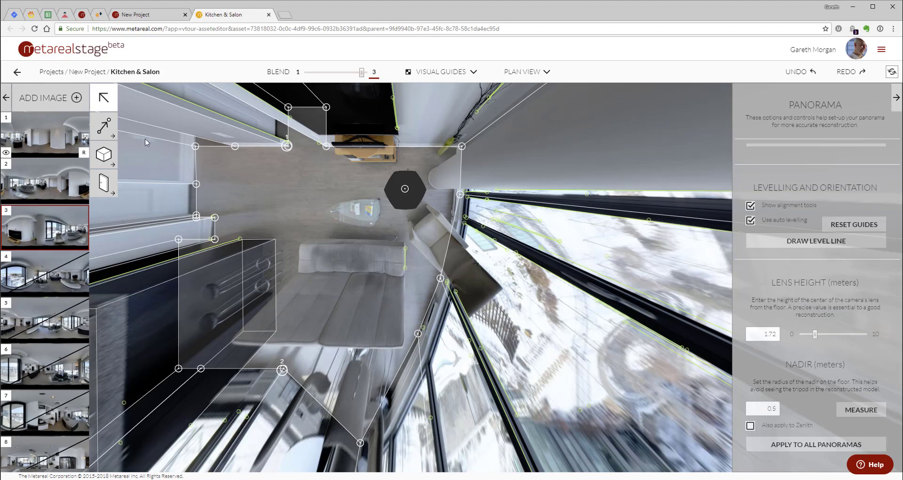
{"action": "left_click", "coordinate": [100, 121]}
{"action": "left_click_drag", "start_coordinate": [283, 368], "coordinate": [281, 370]}
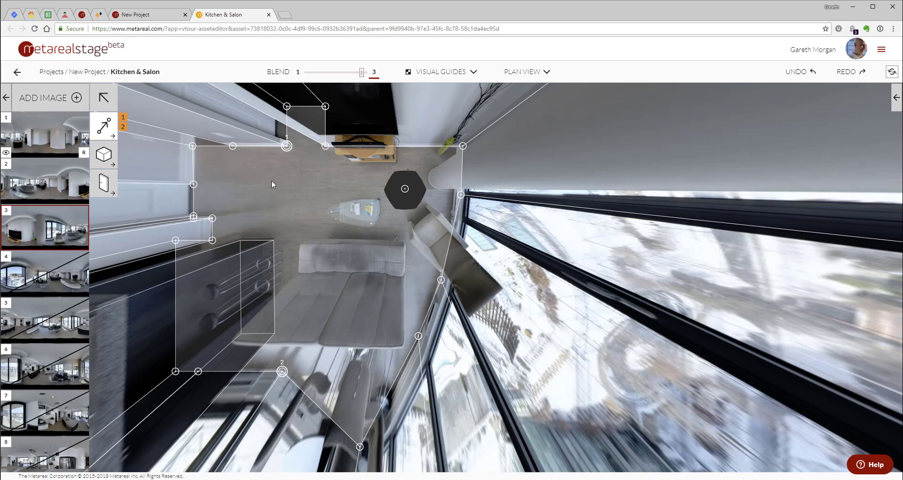
- Inspect how panorama 3 lines up with the floor outline, from the hallway corner to the kitchen and windows
{"action": "scroll", "coordinate": [288, 148], "scroll_direction": "up", "scroll_amount": 6}
{"action": "left_click_drag", "start_coordinate": [234, 125], "coordinate": [492, 408]}
{"action": "left_click_drag", "start_coordinate": [351, 220], "coordinate": [609, 425]}
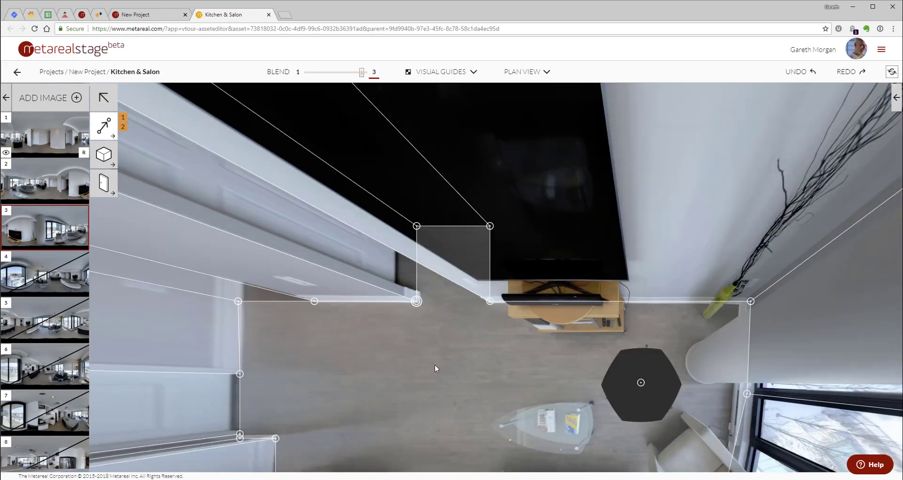
{"action": "scroll", "coordinate": [436, 366], "scroll_direction": "down", "scroll_amount": 3}
{"action": "left_click_drag", "start_coordinate": [365, 222], "coordinate": [356, 192]}
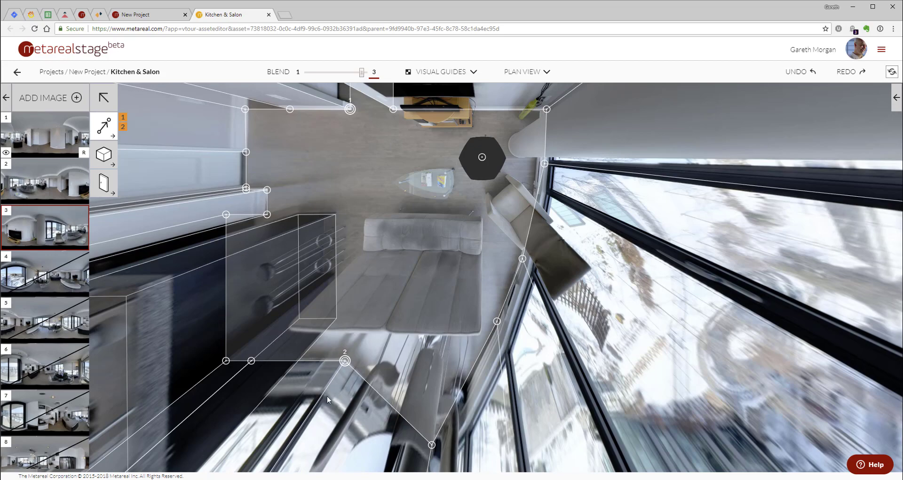
- Enable auto levelling and show the alignment tools for panorama 4, and check its guides in Panorama View
{"action": "left_click", "coordinate": [42, 280]}
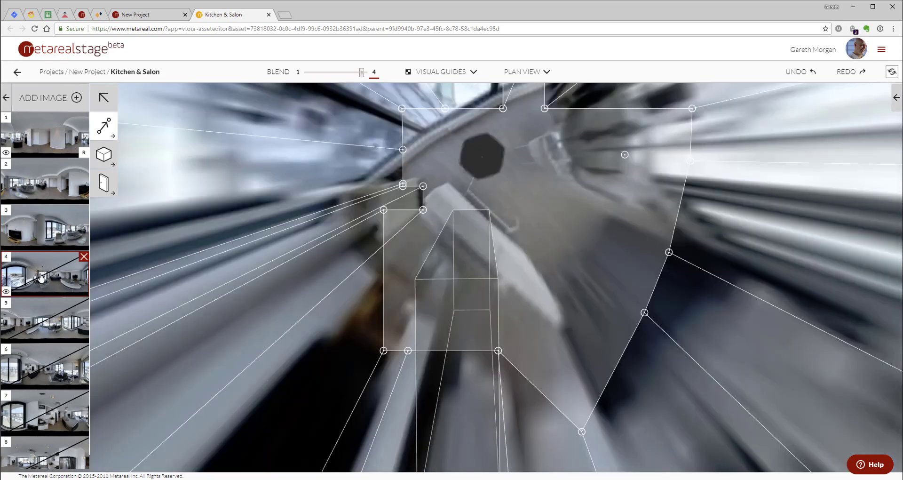
{"action": "left_click", "coordinate": [896, 98]}
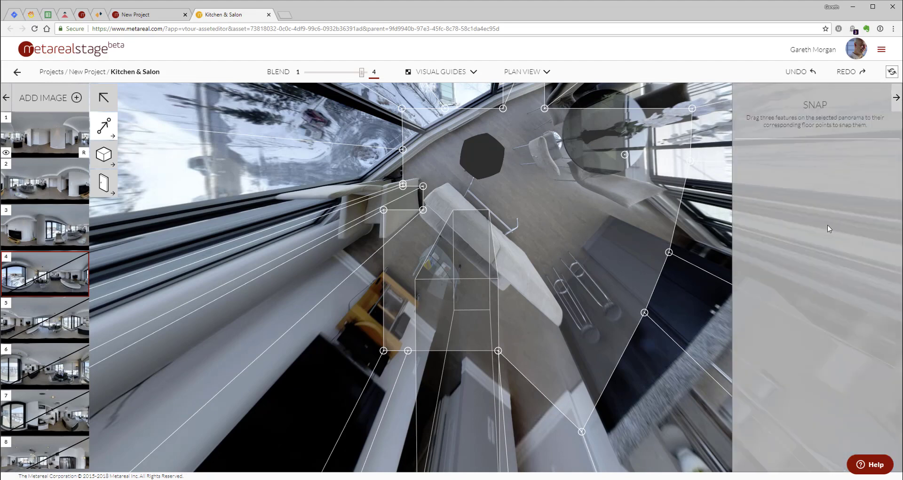
{"action": "left_click", "coordinate": [105, 100]}
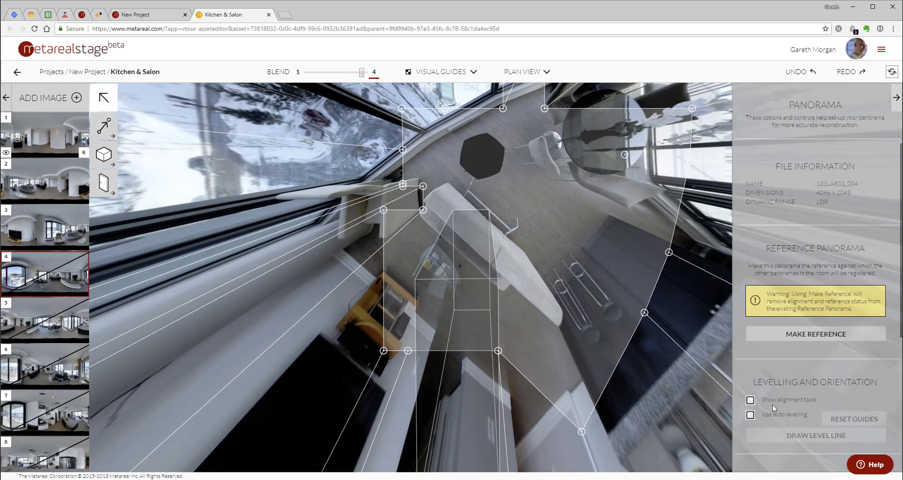
{"action": "left_click", "coordinate": [750, 415]}
{"action": "left_click", "coordinate": [750, 400]}
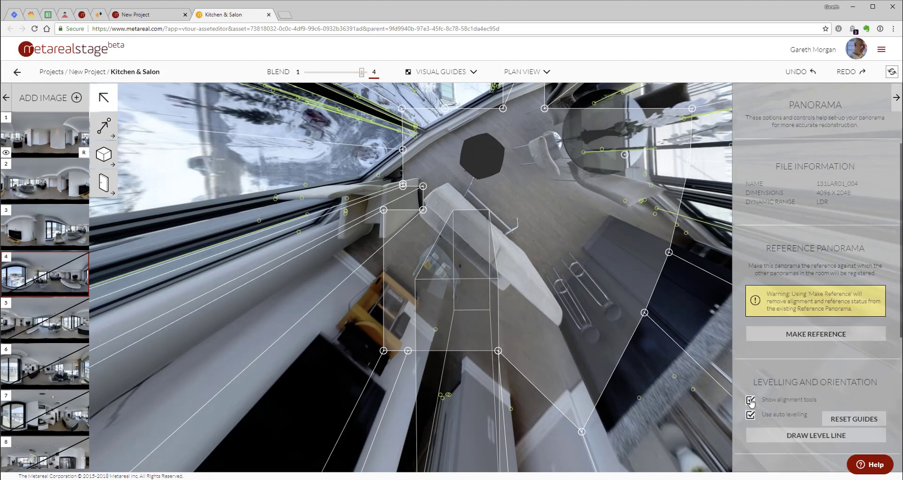
{"action": "left_click", "coordinate": [526, 73]}
{"action": "left_click", "coordinate": [532, 95]}
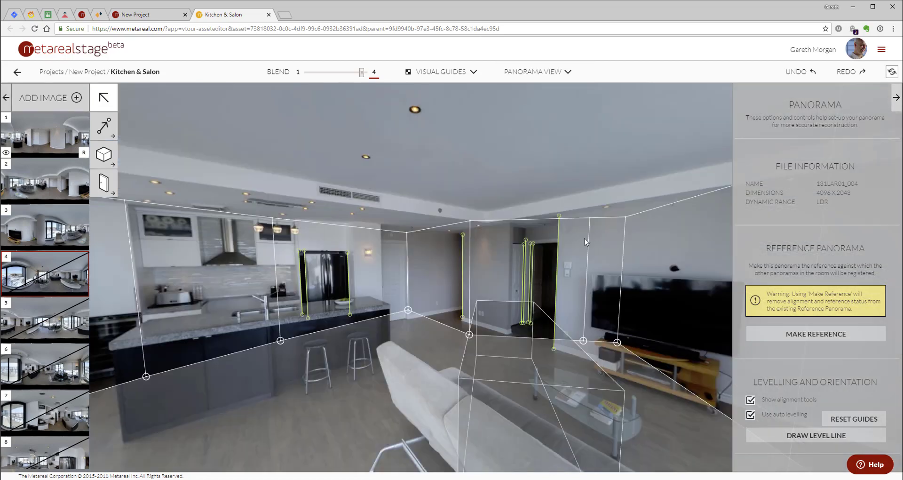
{"action": "left_click_drag", "start_coordinate": [492, 161], "coordinate": [653, 156]}
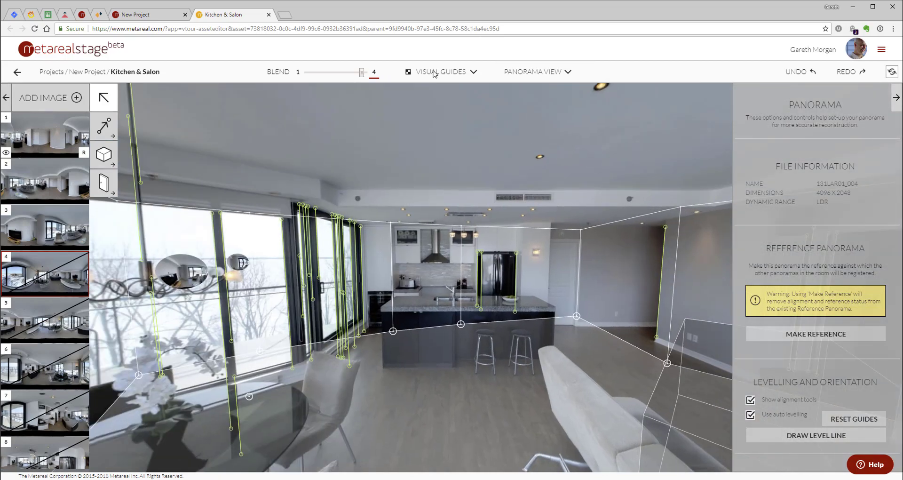
- Return to Plan View and align panorama 4 by snapping its hallway corner and window corner to the matching floor points
{"action": "mouse_move", "coordinate": [535, 75]}
{"action": "left_click", "coordinate": [536, 96]}
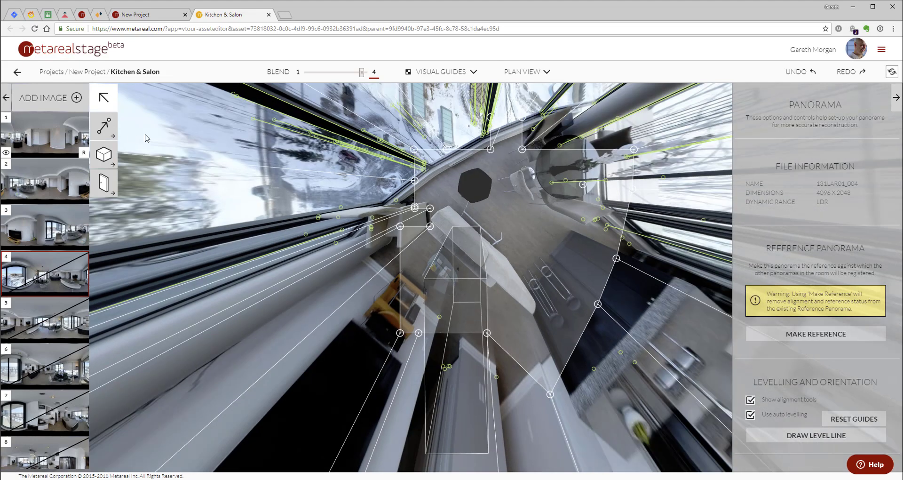
{"action": "left_click", "coordinate": [105, 127]}
{"action": "left_click", "coordinate": [490, 149]}
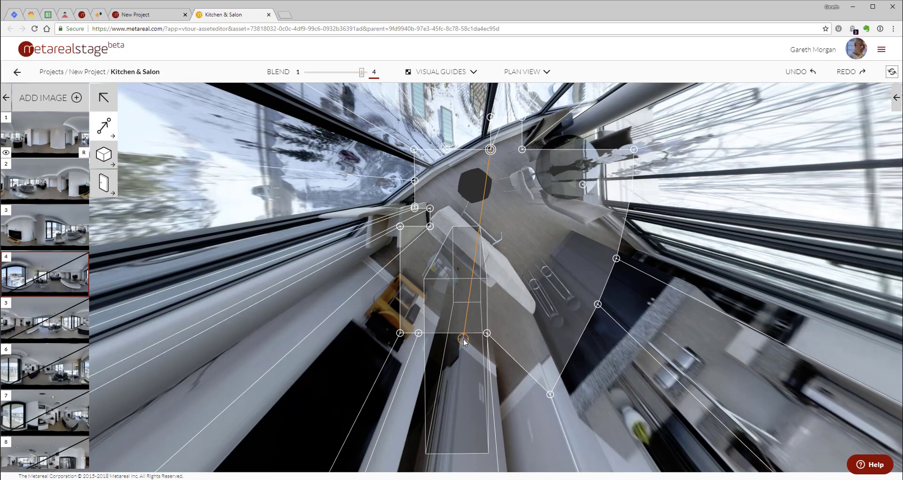
{"action": "left_click", "coordinate": [463, 338]}
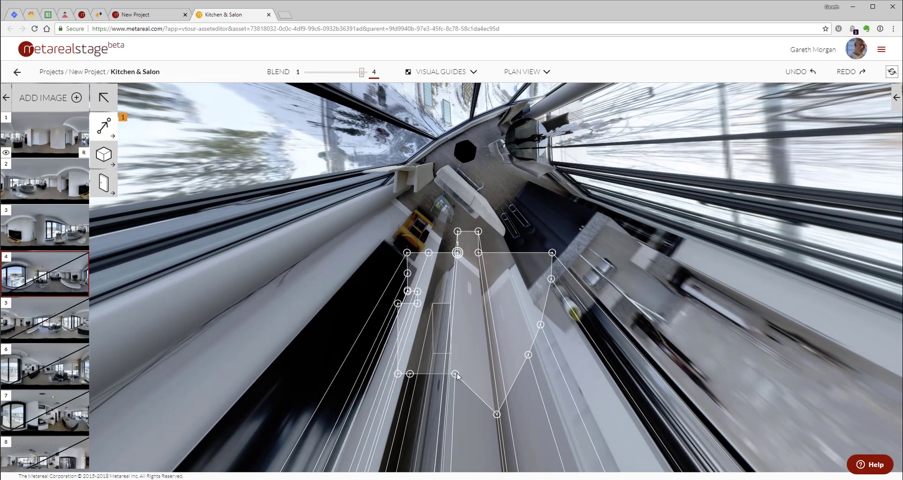
{"action": "left_click", "coordinate": [456, 372]}
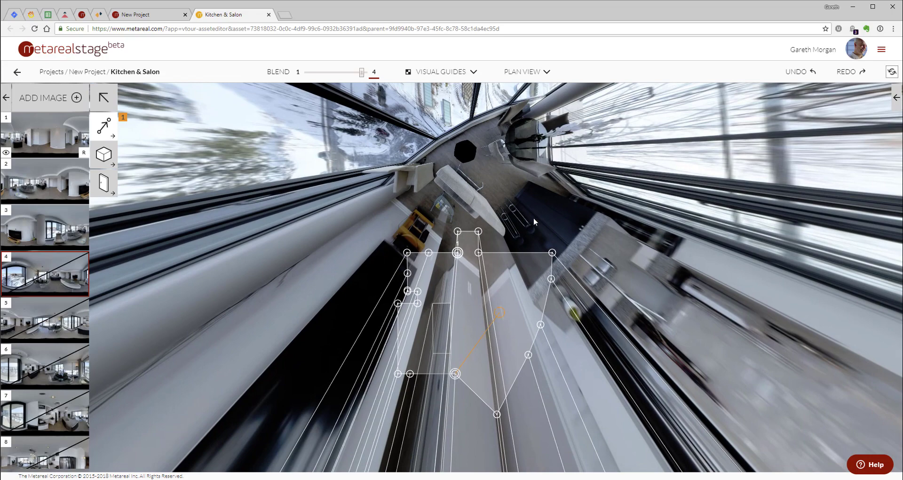
{"action": "left_click", "coordinate": [542, 169]}
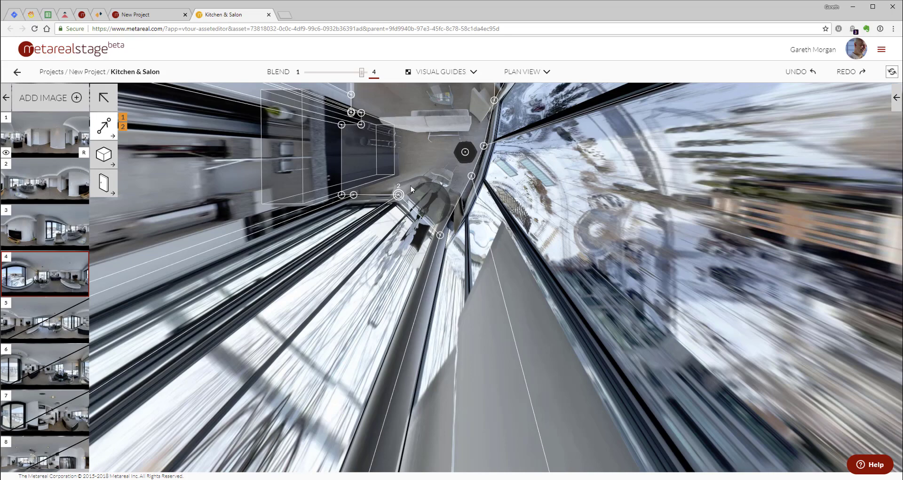
- Fine-tune panorama 4's second snap point at the window corner so the outline follows the walls and island
{"action": "scroll", "coordinate": [411, 186], "scroll_direction": "up", "scroll_amount": 3}
{"action": "left_click_drag", "start_coordinate": [439, 184], "coordinate": [484, 333]}
{"action": "scroll", "coordinate": [512, 367], "scroll_direction": "up", "scroll_amount": 3}
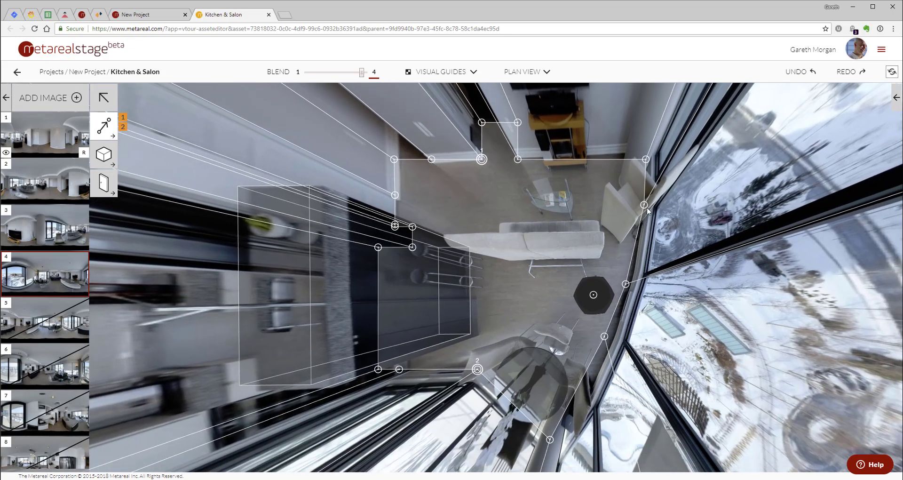
{"action": "left_click_drag", "start_coordinate": [482, 368], "coordinate": [484, 367]}
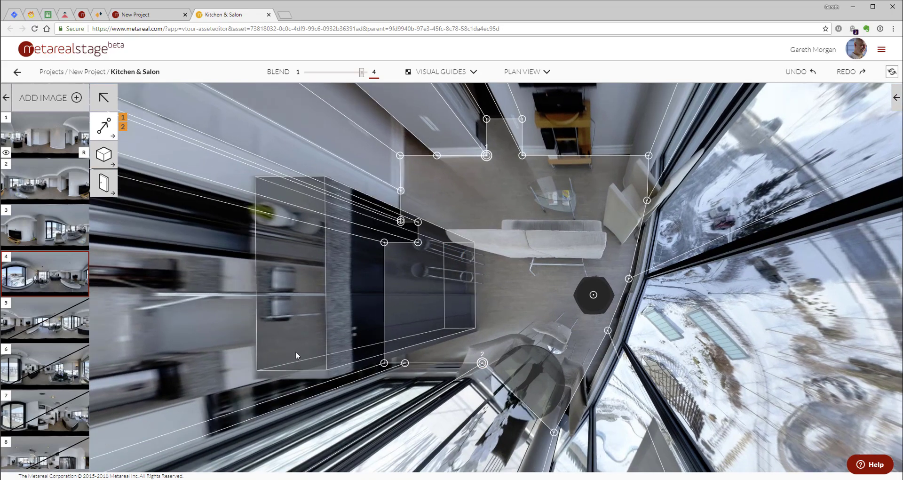
{"action": "left_click", "coordinate": [482, 363]}
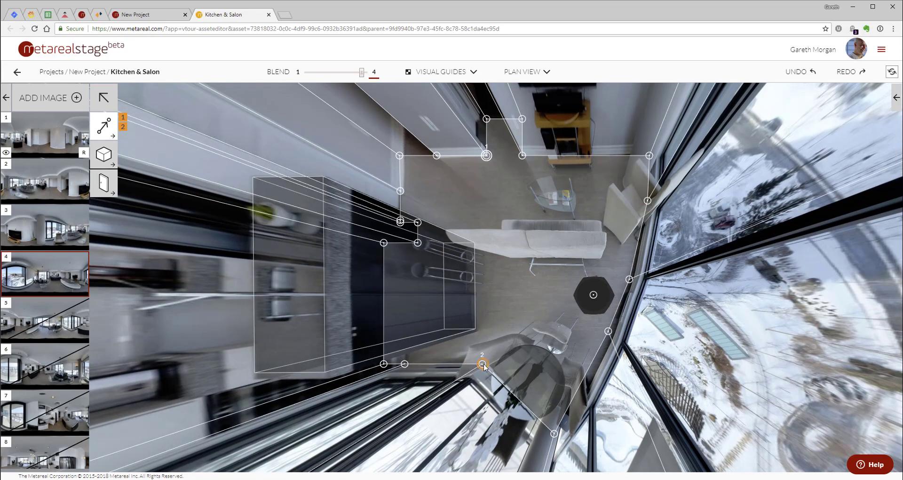
{"action": "left_click", "coordinate": [483, 364]}
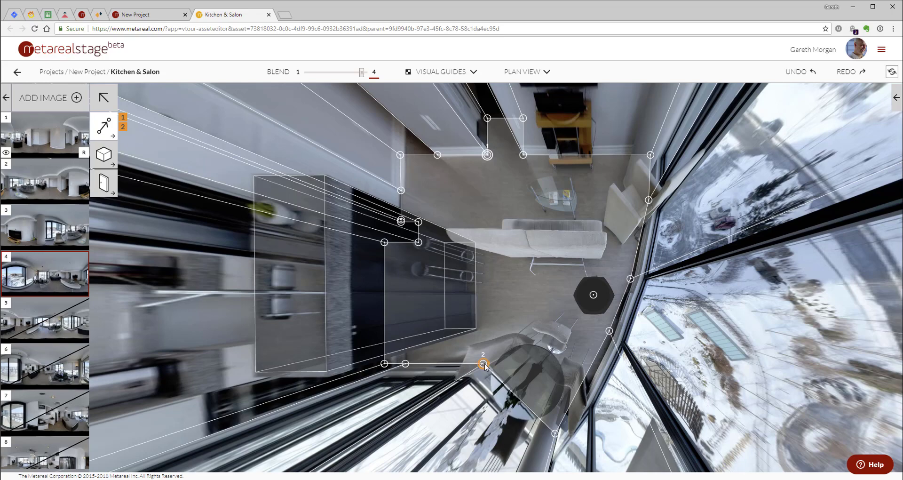
{"action": "left_click", "coordinate": [483, 364]}
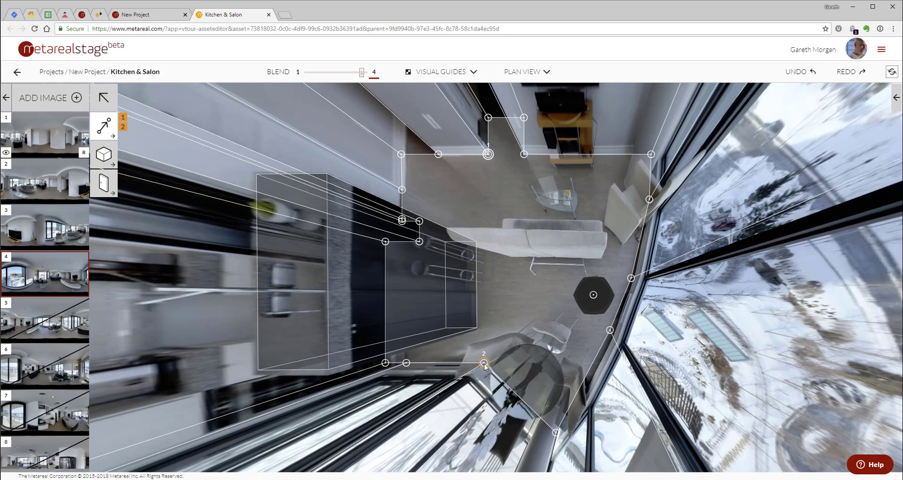
{"action": "left_click", "coordinate": [484, 362]}
{"action": "left_click_drag", "start_coordinate": [484, 362], "coordinate": [485, 365]}
{"action": "left_click", "coordinate": [484, 364]}
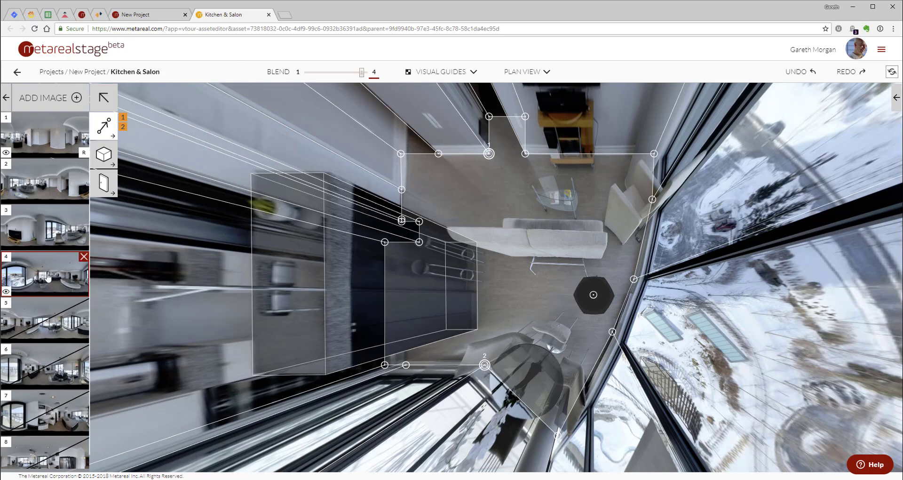
- Enable auto levelling and show the alignment tools for panorama 5, and check its guides in Panorama View
{"action": "left_click", "coordinate": [61, 320]}
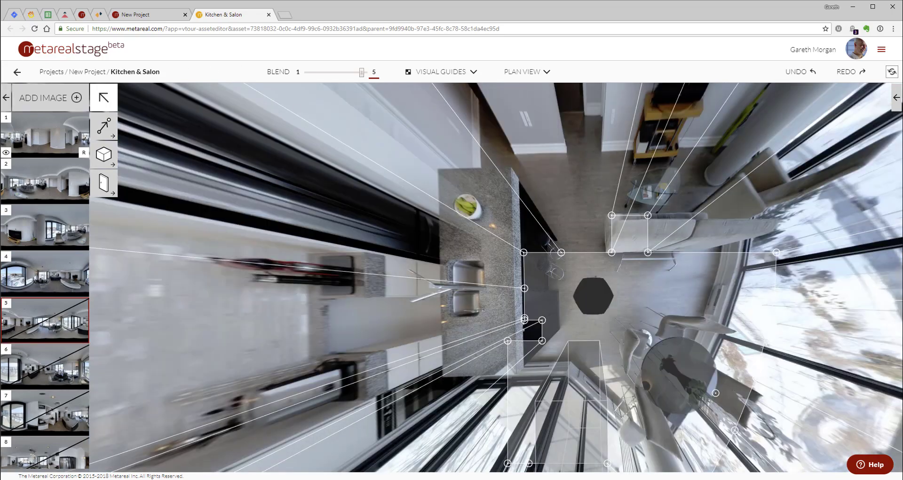
{"action": "left_click", "coordinate": [896, 97]}
{"action": "left_click", "coordinate": [750, 399]}
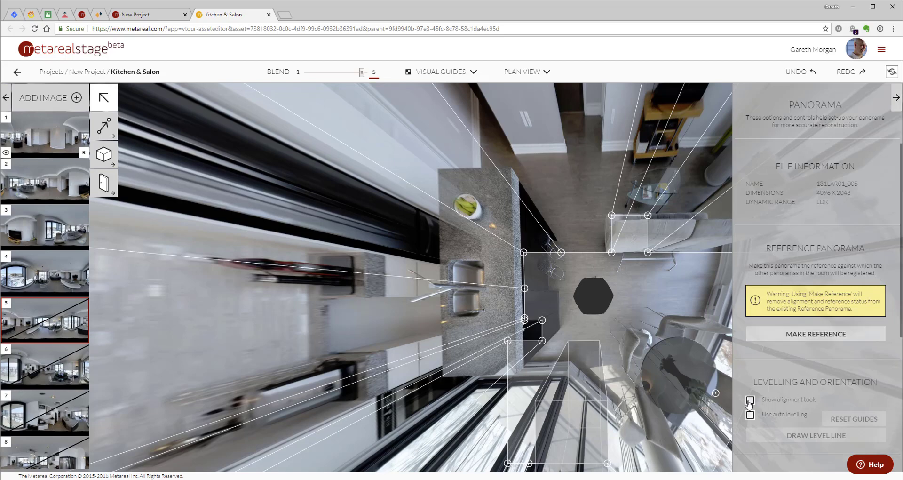
{"action": "left_click", "coordinate": [750, 414]}
{"action": "left_click", "coordinate": [525, 72]}
{"action": "left_click", "coordinate": [532, 95]}
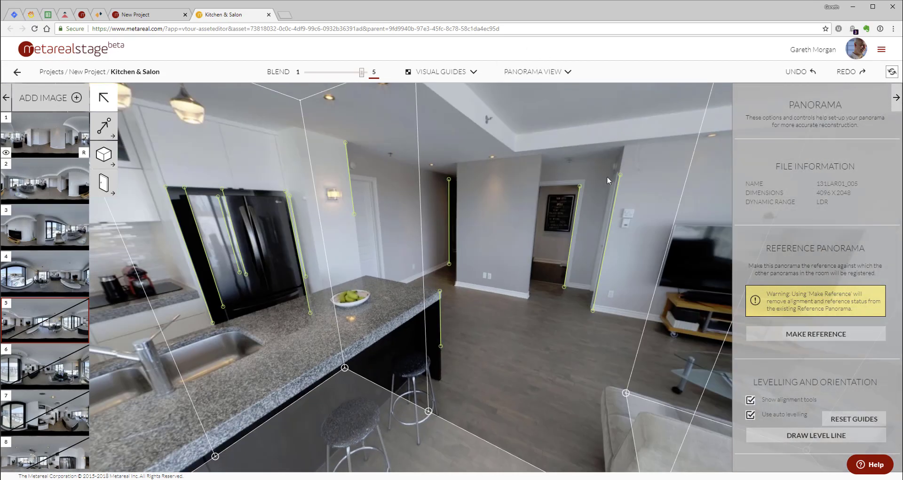
{"action": "left_click_drag", "start_coordinate": [653, 179], "coordinate": [490, 185]}
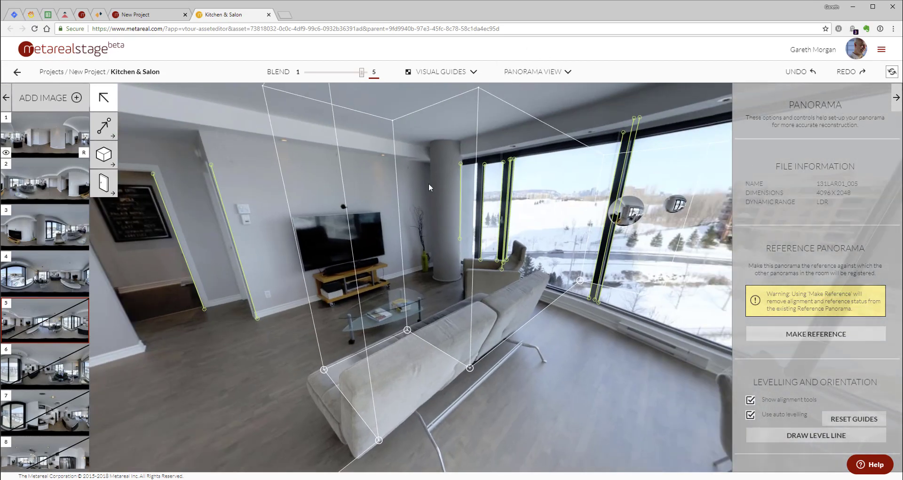
- Return to Plan View and snap panorama 5's hallway corner and window corner to the matching floor points
{"action": "left_click", "coordinate": [533, 71]}
{"action": "left_click", "coordinate": [517, 92]}
{"action": "left_click", "coordinate": [106, 129]}
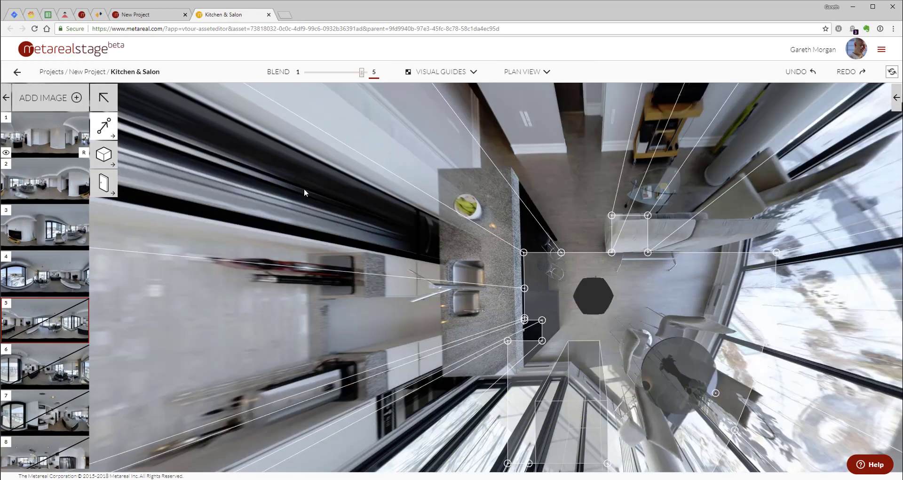
{"action": "left_click_drag", "start_coordinate": [612, 255], "coordinate": [566, 151]}
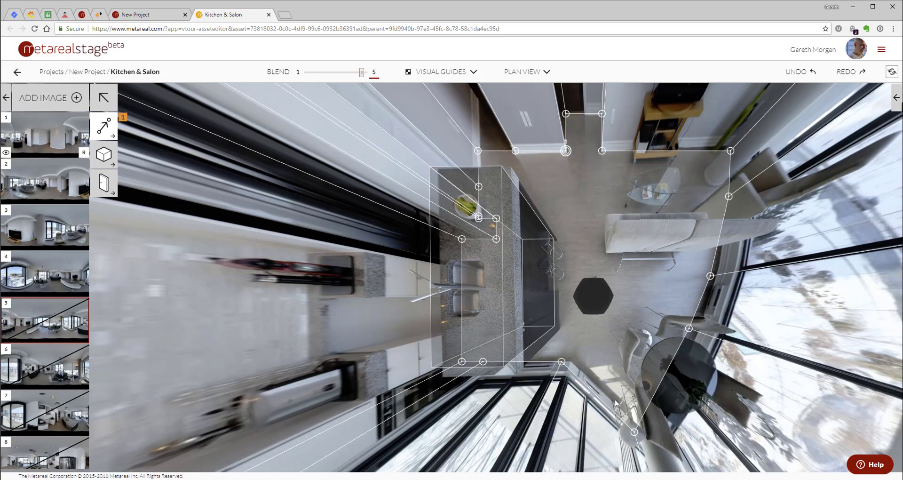
{"action": "left_click_drag", "start_coordinate": [568, 362], "coordinate": [572, 362]}
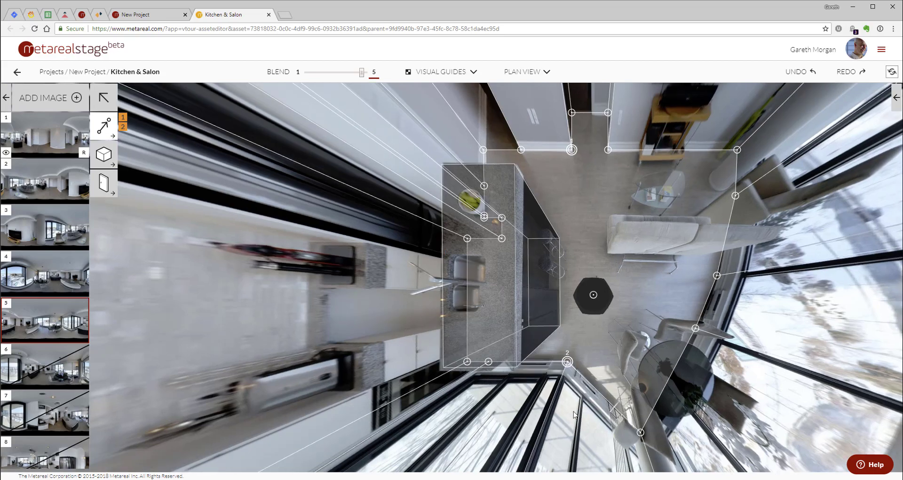
- Fine-tune panorama 5's snap points at the window corner and the hallway corner
{"action": "left_click", "coordinate": [567, 362]}
{"action": "left_click_drag", "start_coordinate": [567, 362], "coordinate": [566, 362]}
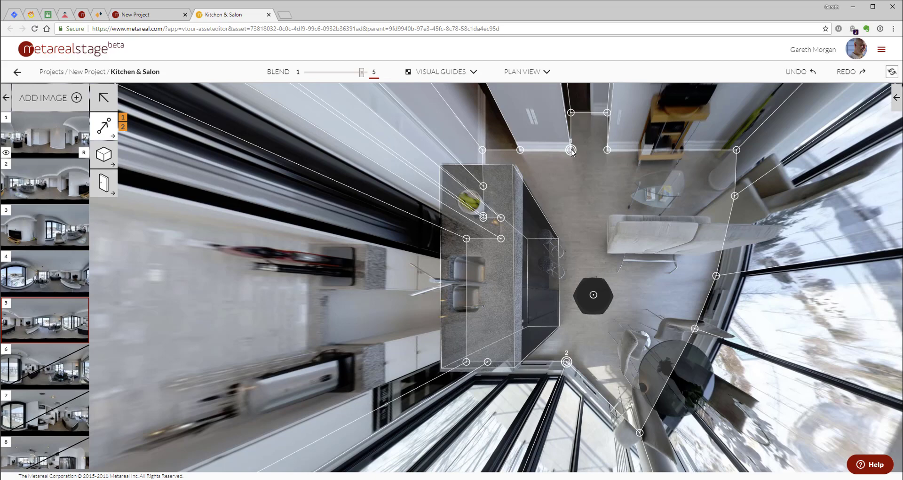
{"action": "left_click", "coordinate": [570, 150]}
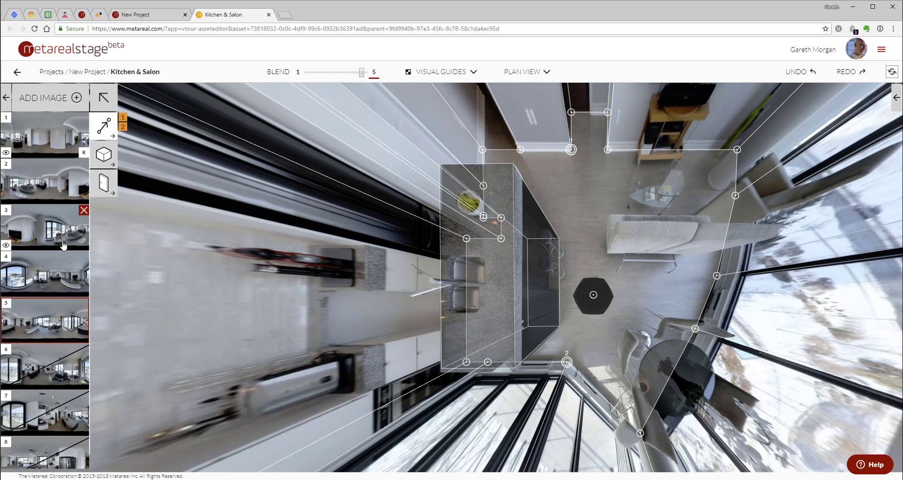
- Show the alignment tools and enable auto levelling for panorama 6, and check its guides in Levelling View
{"action": "left_click", "coordinate": [50, 367]}
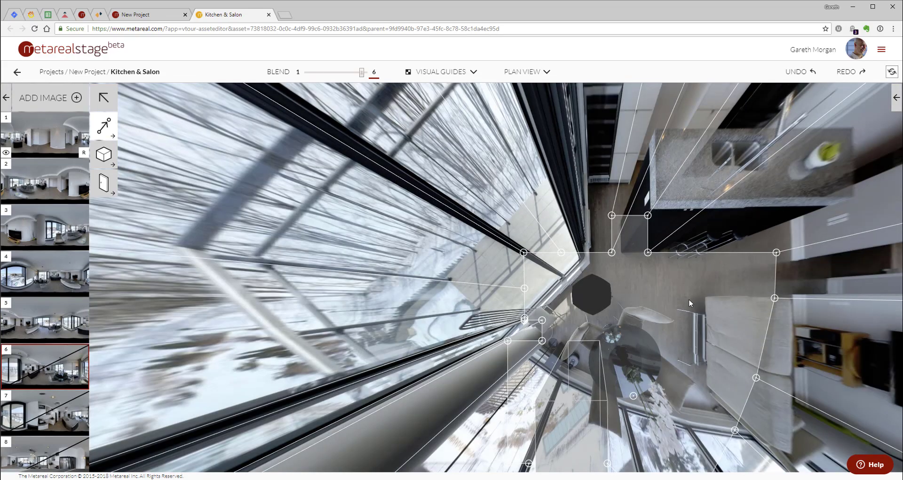
{"action": "left_click_drag", "start_coordinate": [688, 298], "coordinate": [568, 209]}
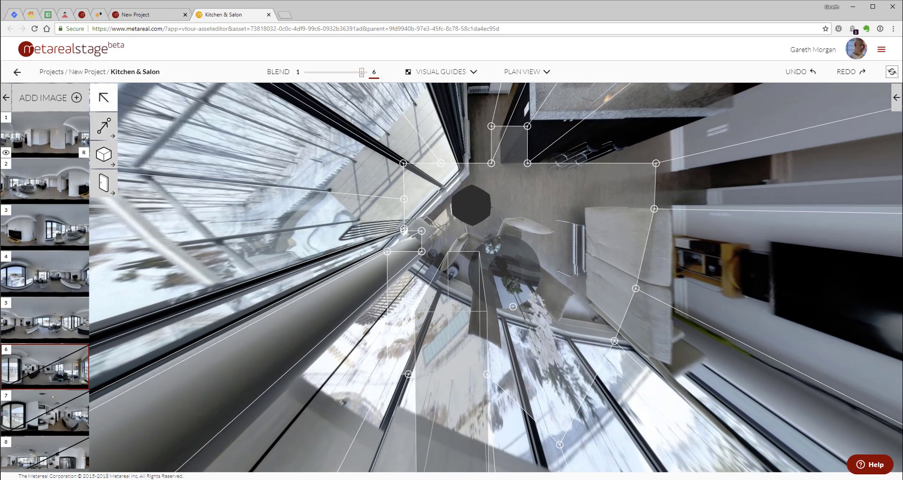
{"action": "left_click", "coordinate": [895, 98]}
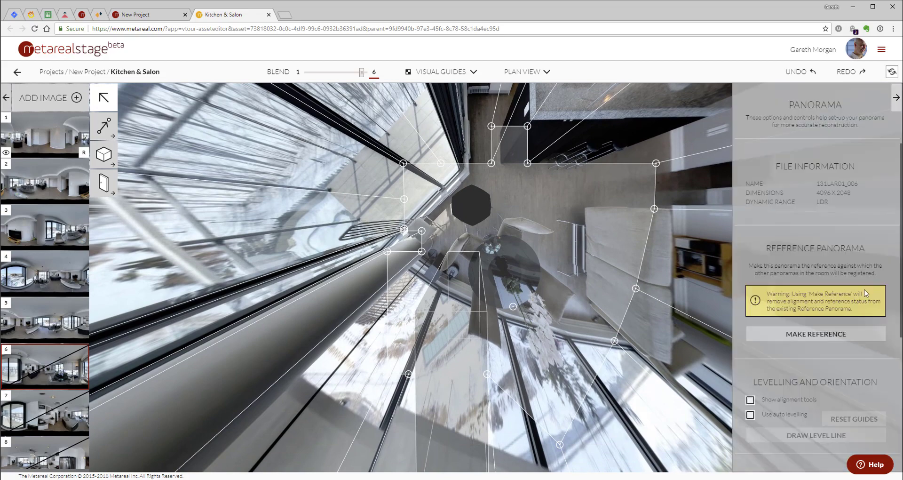
{"action": "left_click", "coordinate": [750, 400]}
{"action": "left_click", "coordinate": [751, 415]}
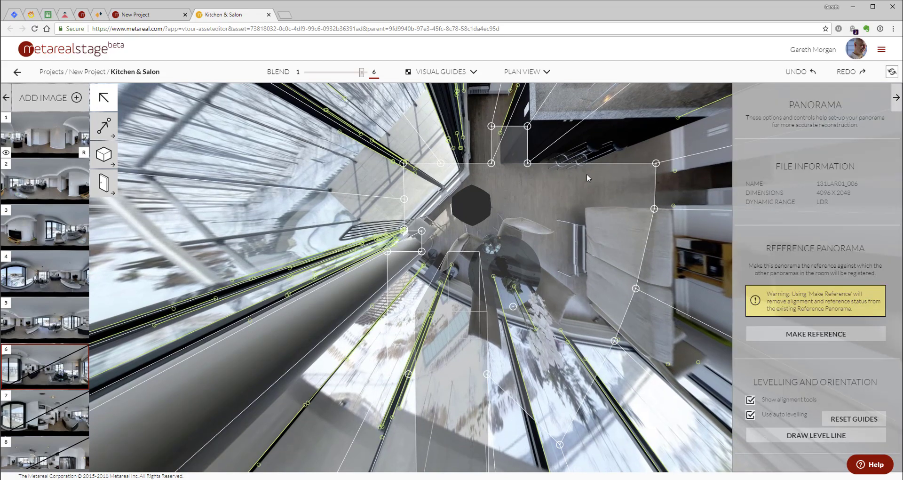
{"action": "left_click", "coordinate": [525, 71]}
{"action": "left_click", "coordinate": [535, 119]}
{"action": "left_click_drag", "start_coordinate": [528, 130], "coordinate": [474, 133]}
- Return to Plan View and snap panorama 6's hallway corner and window corner to the matching floor points
{"action": "mouse_move", "coordinate": [531, 79]}
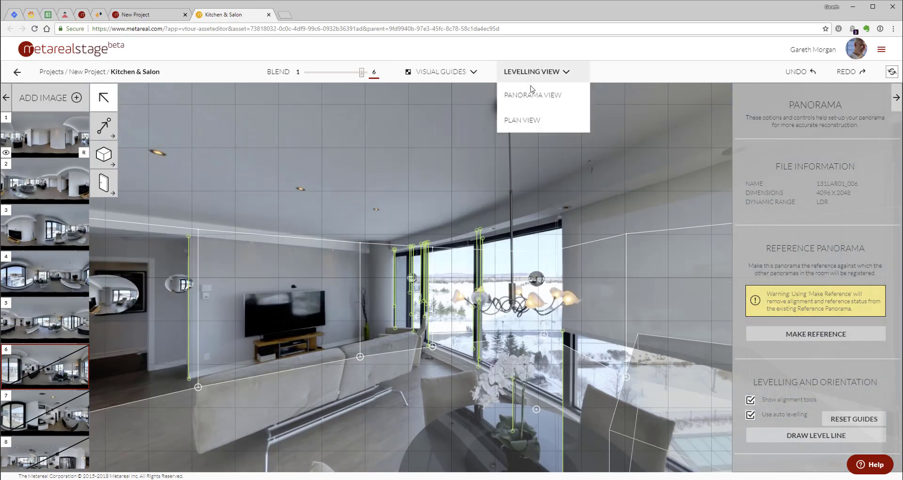
{"action": "left_click", "coordinate": [524, 120]}
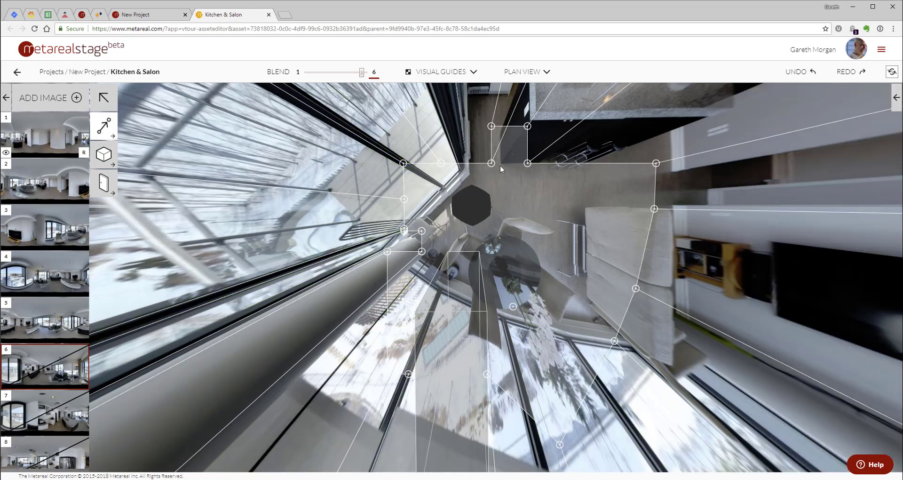
{"action": "left_click", "coordinate": [491, 163]}
{"action": "left_click", "coordinate": [673, 172]}
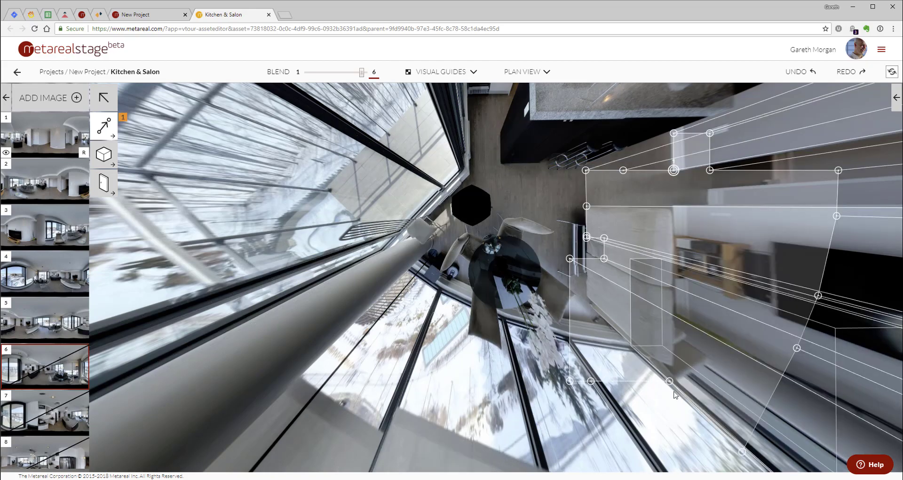
{"action": "left_click", "coordinate": [669, 380]}
{"action": "left_click", "coordinate": [470, 174]}
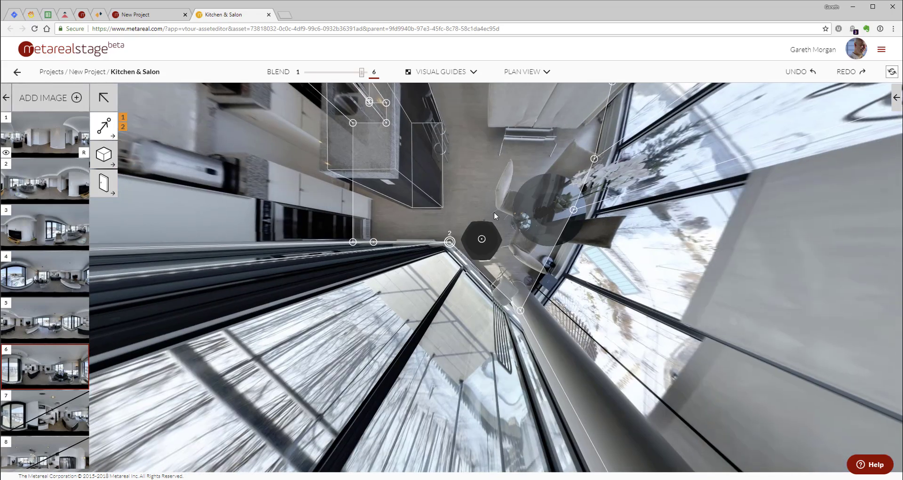
- Fine-tune panorama 6's two snap points at the window corner and the hallway corner
{"action": "left_click_drag", "start_coordinate": [493, 210], "coordinate": [506, 289]}
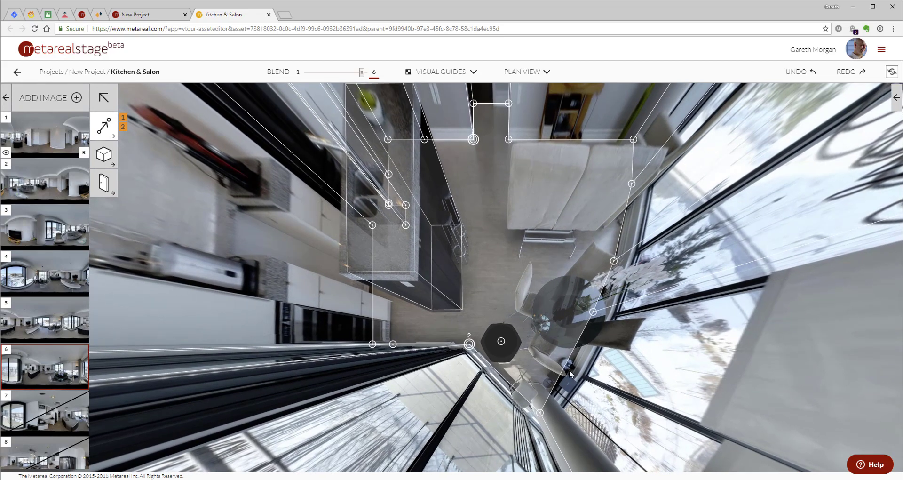
{"action": "left_click_drag", "start_coordinate": [494, 251], "coordinate": [486, 295]}
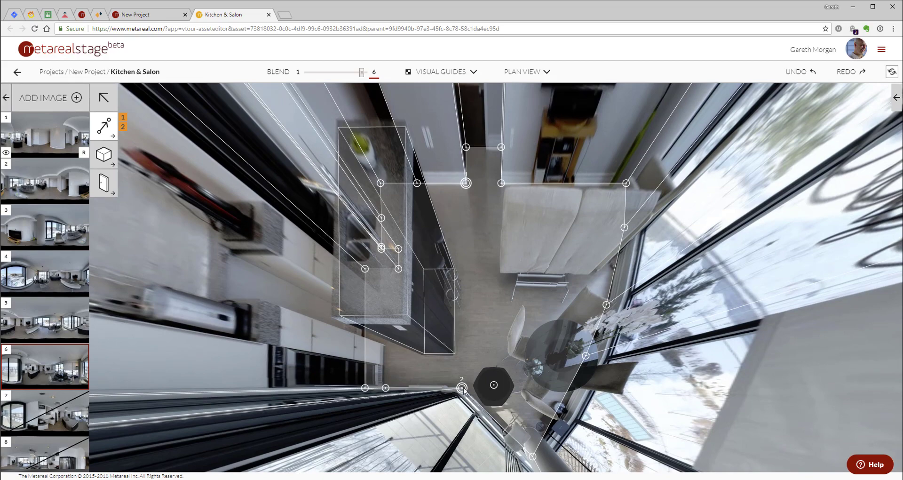
{"action": "left_click_drag", "start_coordinate": [461, 388], "coordinate": [461, 390]}
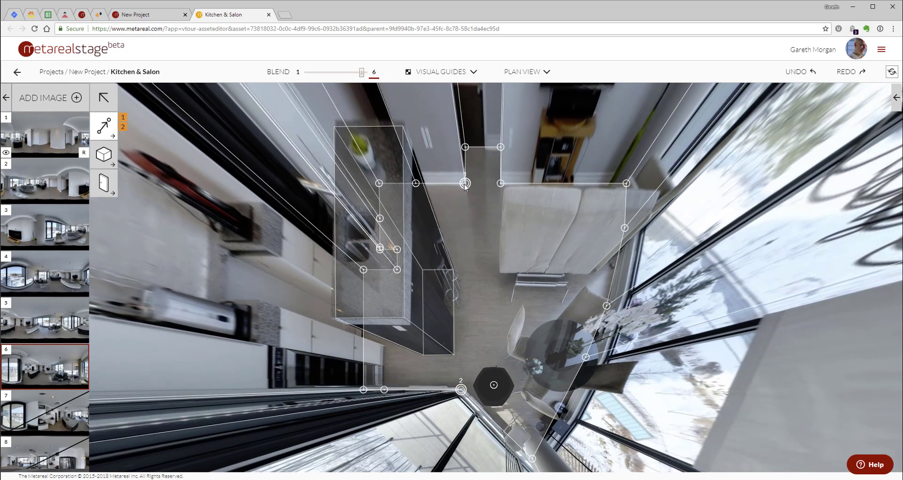
{"action": "left_click", "coordinate": [465, 183]}
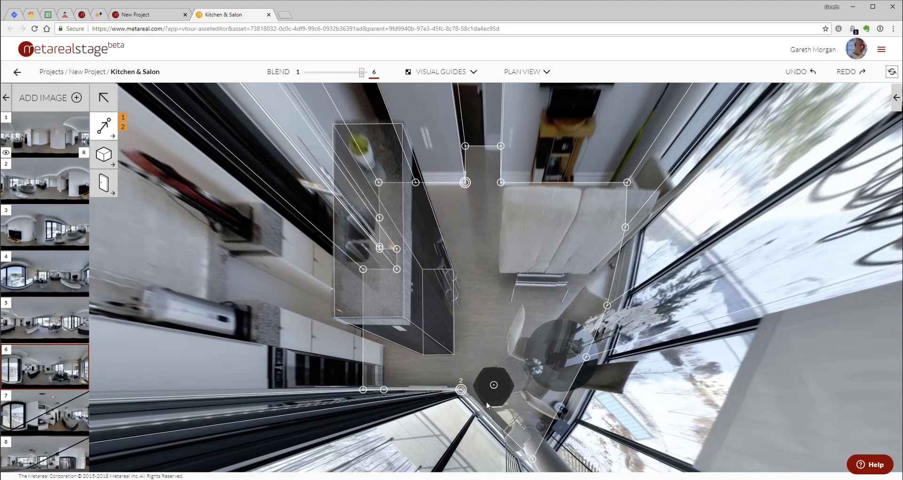
- Open panorama 7 in Levelling View, show its alignment tools, enable auto levelling, and check the vertical guides around the room
{"action": "scroll", "coordinate": [70, 405], "scroll_direction": "down", "scroll_amount": 1}
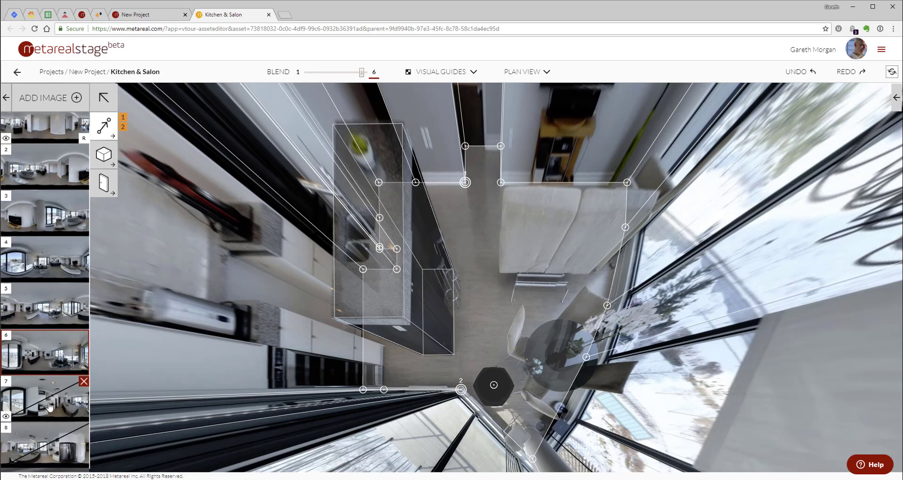
{"action": "left_click", "coordinate": [89, 405]}
{"action": "left_click_drag", "start_coordinate": [604, 276], "coordinate": [594, 81]}
{"action": "left_click_drag", "start_coordinate": [615, 115], "coordinate": [627, 201]}
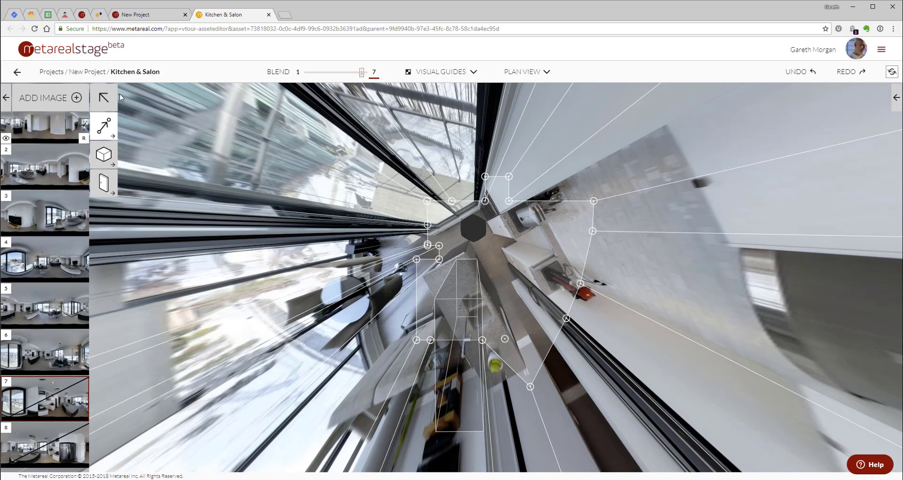
{"action": "left_click", "coordinate": [895, 97]}
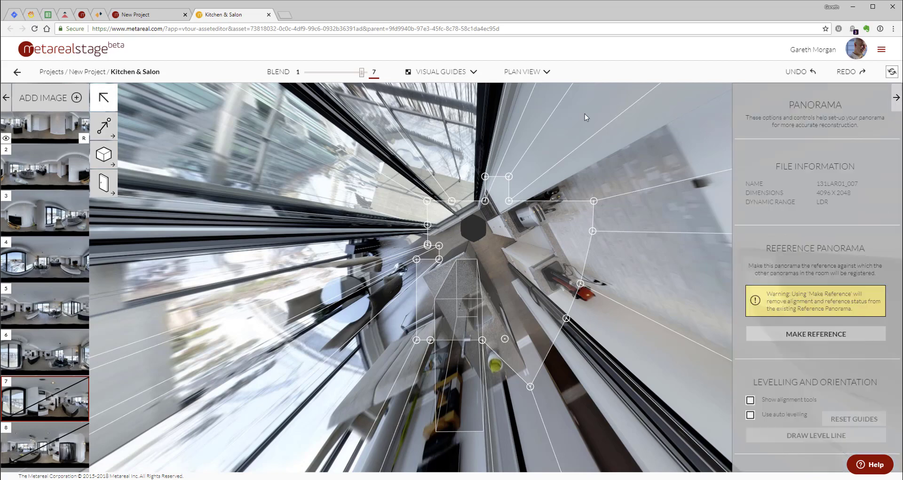
{"action": "left_click", "coordinate": [526, 71]}
{"action": "left_click", "coordinate": [524, 119]}
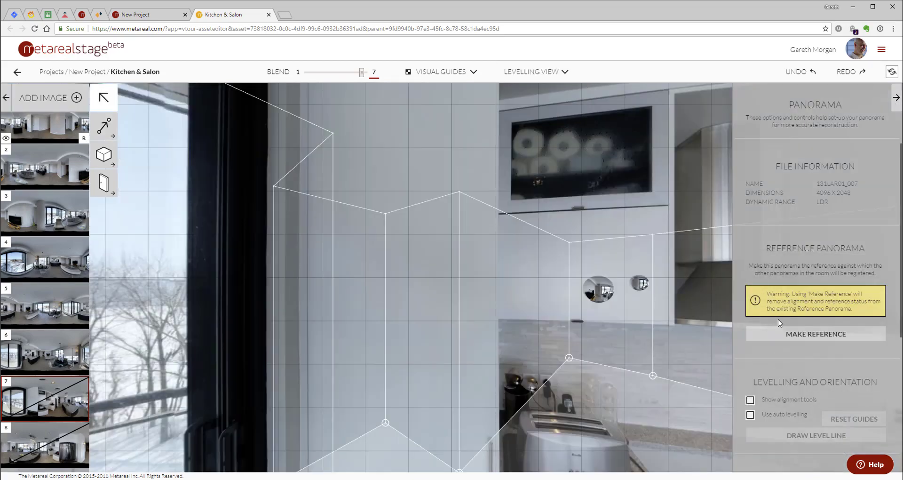
{"action": "left_click", "coordinate": [750, 400]}
{"action": "left_click", "coordinate": [750, 414]}
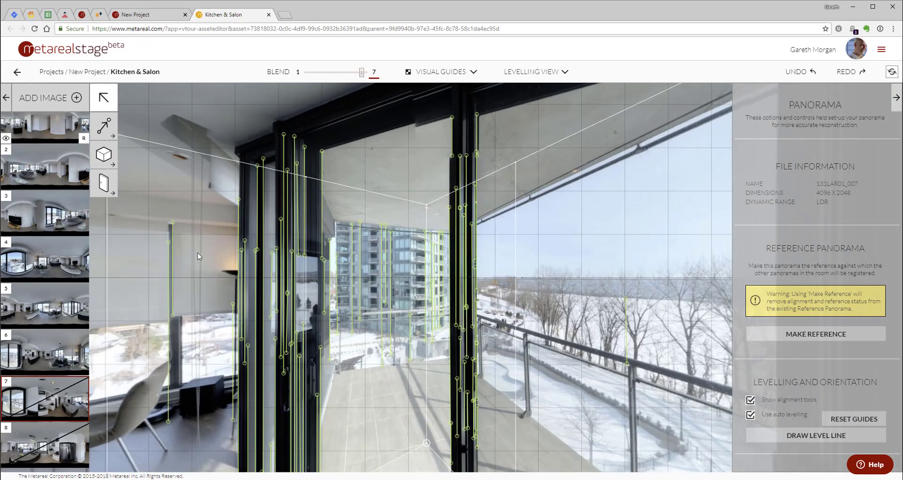
{"action": "left_click_drag", "start_coordinate": [121, 249], "coordinate": [419, 263]}
{"action": "left_click_drag", "start_coordinate": [231, 256], "coordinate": [520, 266]}
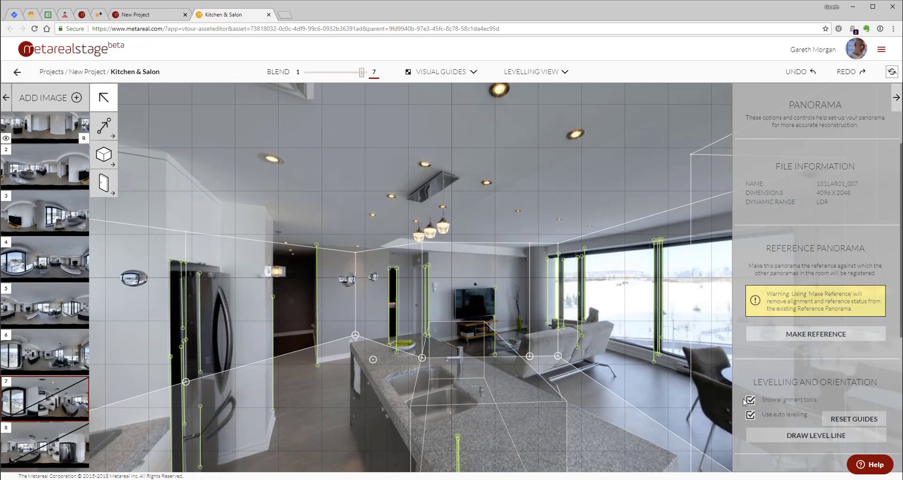
- Hide panorama 7's alignment tools in Plan View and snap its hallway corner and window corner to the matching floor points
{"action": "left_click", "coordinate": [526, 71]}
{"action": "left_click", "coordinate": [525, 121]}
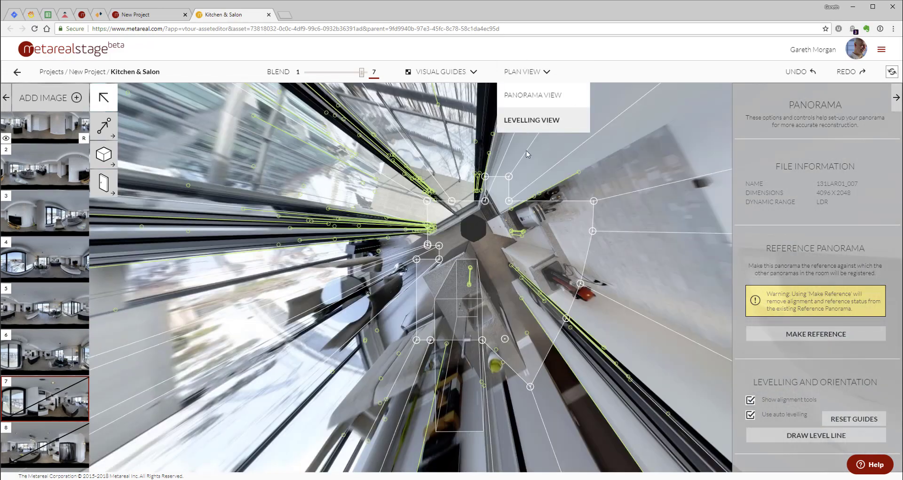
{"action": "left_click", "coordinate": [750, 400]}
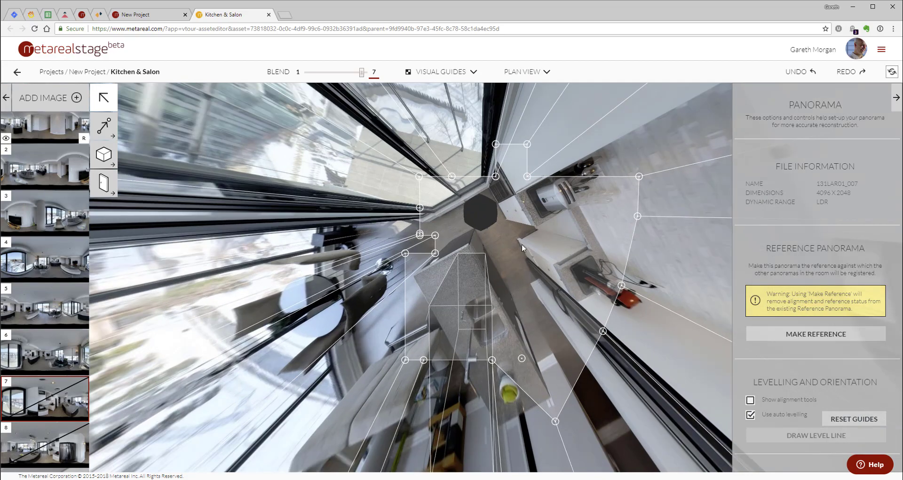
{"action": "left_click", "coordinate": [98, 133]}
{"action": "mouse_move", "coordinate": [527, 176]}
{"action": "left_mouse_down"}
{"action": "mouse_move", "coordinate": [557, 369]}
{"action": "mouse_move", "coordinate": [553, 357]}
{"action": "left_mouse_up"}
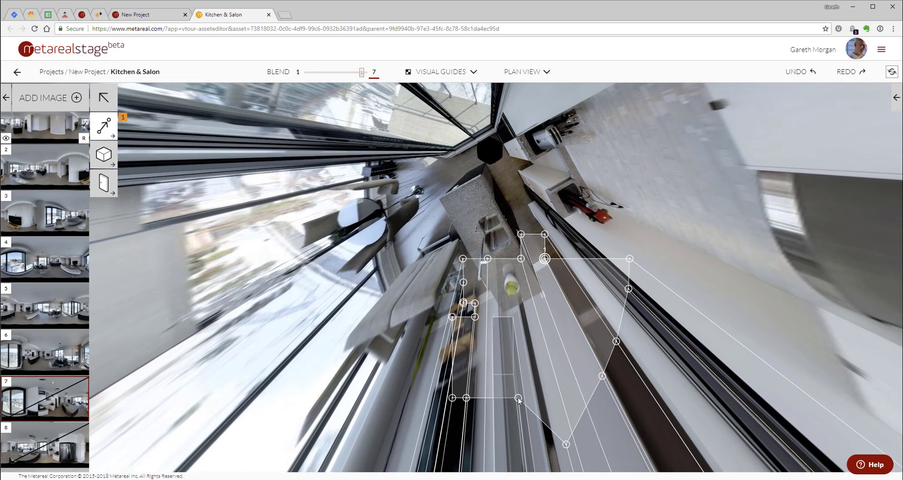
{"action": "left_click_drag", "start_coordinate": [518, 398], "coordinate": [450, 156]}
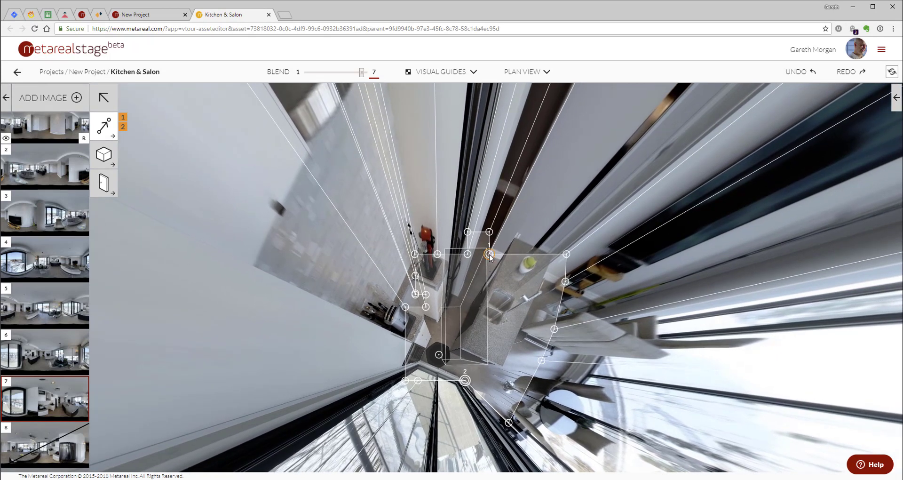
- Reposition panorama 7's first snap point onto the hallway corner beyond the kitchen island
{"action": "left_click_drag", "start_coordinate": [489, 255], "coordinate": [538, 278]}
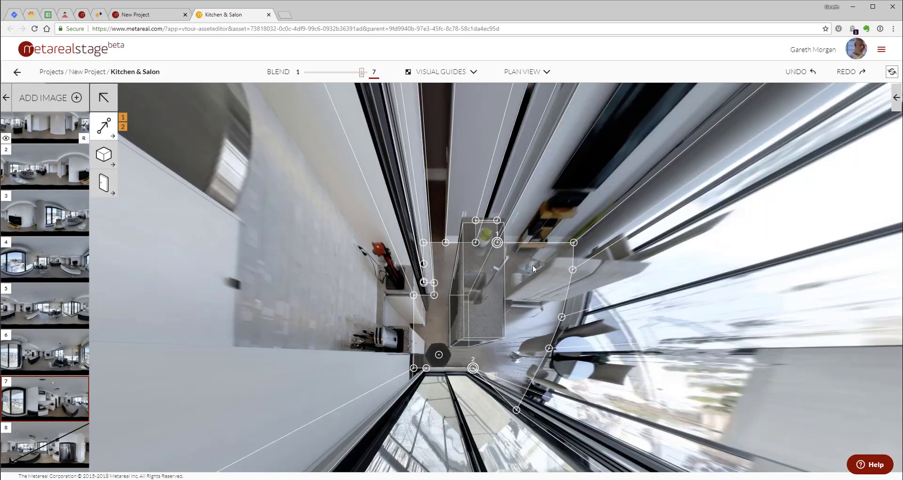
{"action": "left_click_drag", "start_coordinate": [532, 208], "coordinate": [511, 287]}
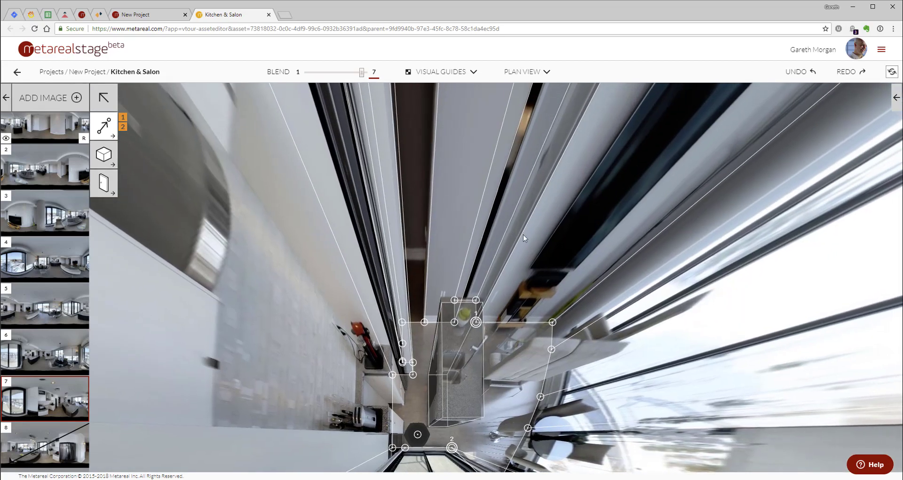
{"action": "left_click", "coordinate": [476, 322]}
{"action": "left_click", "coordinate": [476, 322]}
{"action": "left_click", "coordinate": [475, 322]}
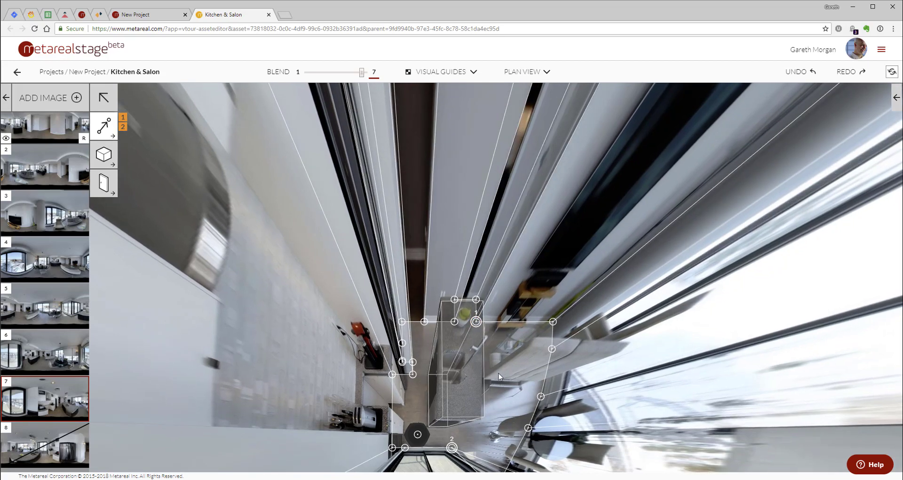
{"action": "left_click_drag", "start_coordinate": [499, 376], "coordinate": [502, 299]}
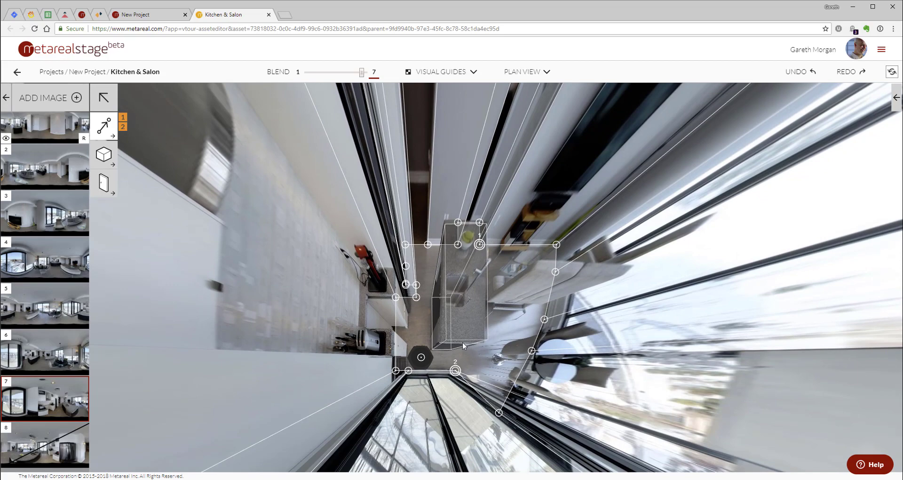
- Fine-tune panorama 7's window-corner snap point and readjust the hallway-corner point so the outlines fit the floor and island
{"action": "scroll", "coordinate": [455, 372], "scroll_direction": "up", "scroll_amount": 4}
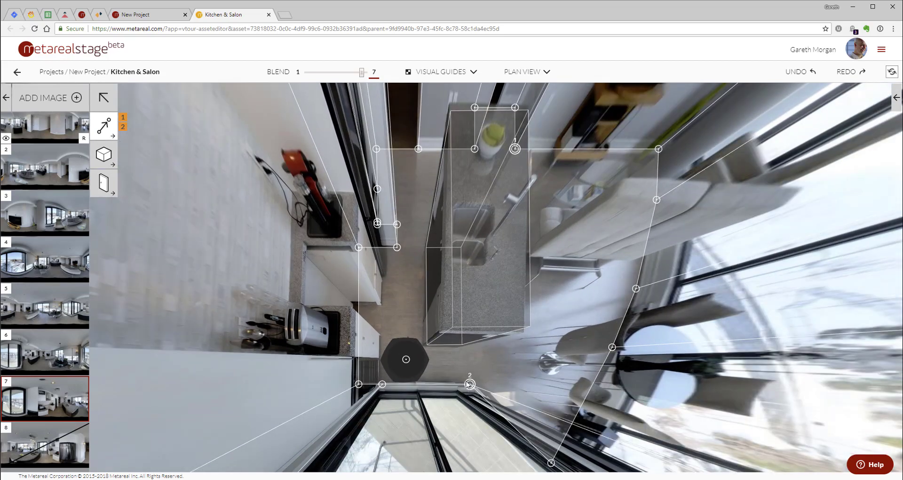
{"action": "left_click", "coordinate": [470, 384]}
{"action": "left_click_drag", "start_coordinate": [469, 385], "coordinate": [466, 387]}
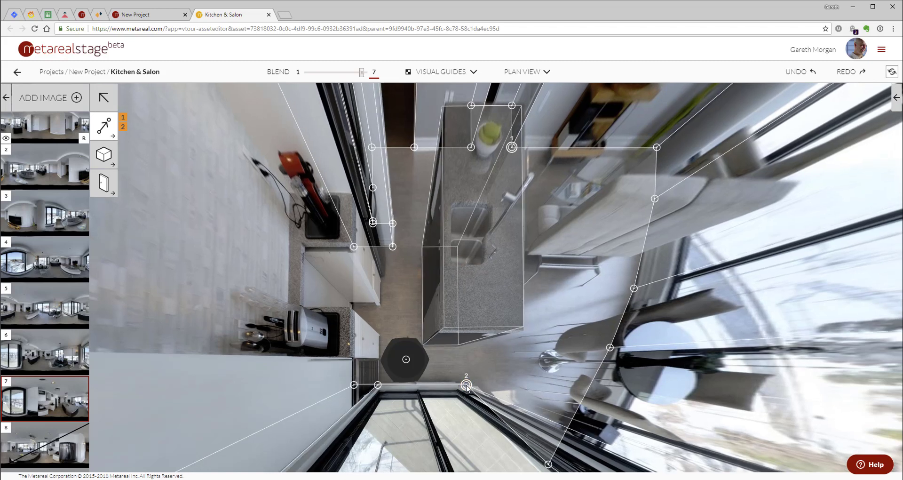
{"action": "left_click_drag", "start_coordinate": [466, 386], "coordinate": [469, 388]}
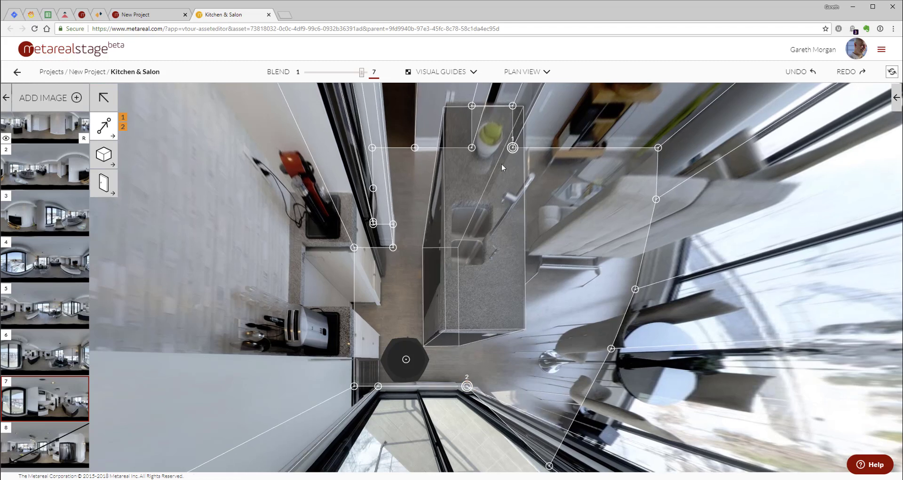
{"action": "left_click_drag", "start_coordinate": [512, 148], "coordinate": [512, 149]}
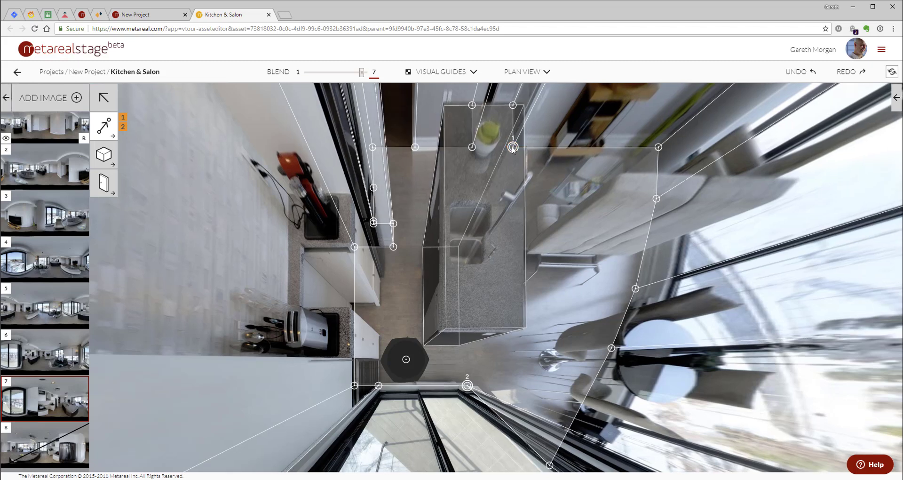
{"action": "left_click_drag", "start_coordinate": [467, 386], "coordinate": [465, 384]}
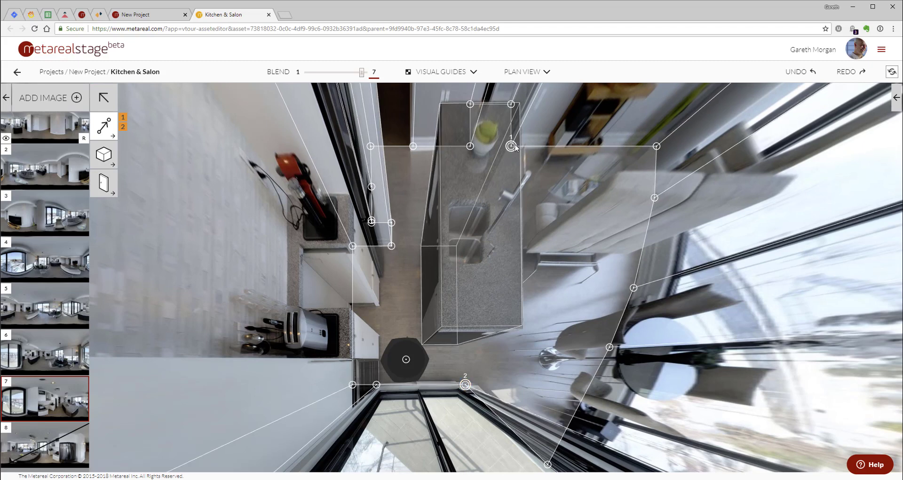
{"action": "left_click_drag", "start_coordinate": [511, 146], "coordinate": [511, 146]}
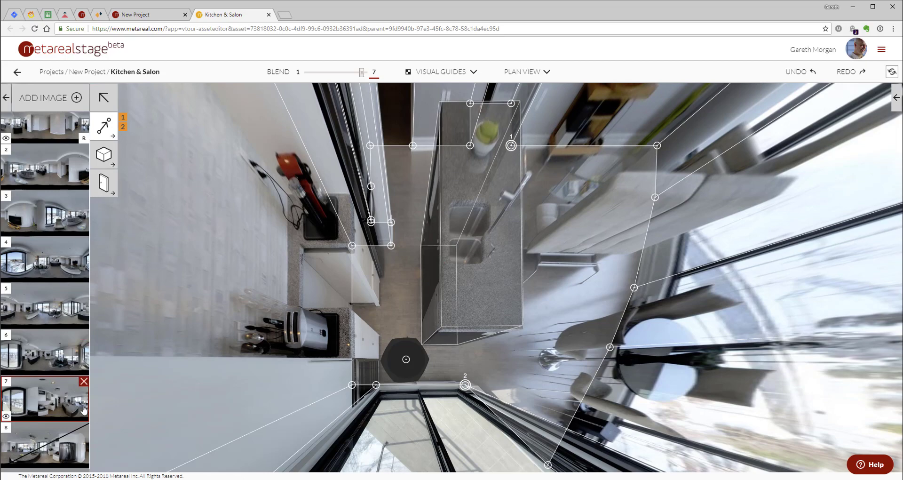
- Open panorama 8 in Levelling View, show its alignment tools, enable auto levelling, and check the vertical guides
{"action": "left_click", "coordinate": [61, 444]}
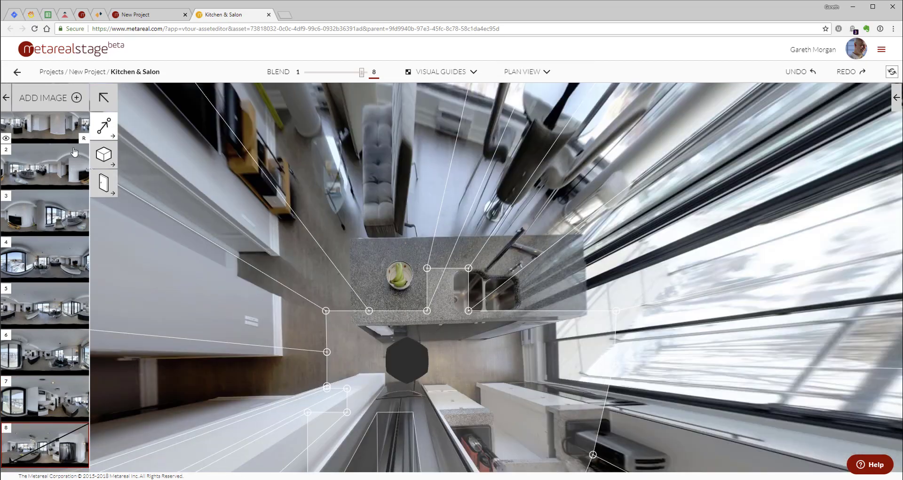
{"action": "left_click", "coordinate": [104, 98]}
{"action": "left_click", "coordinate": [897, 97]}
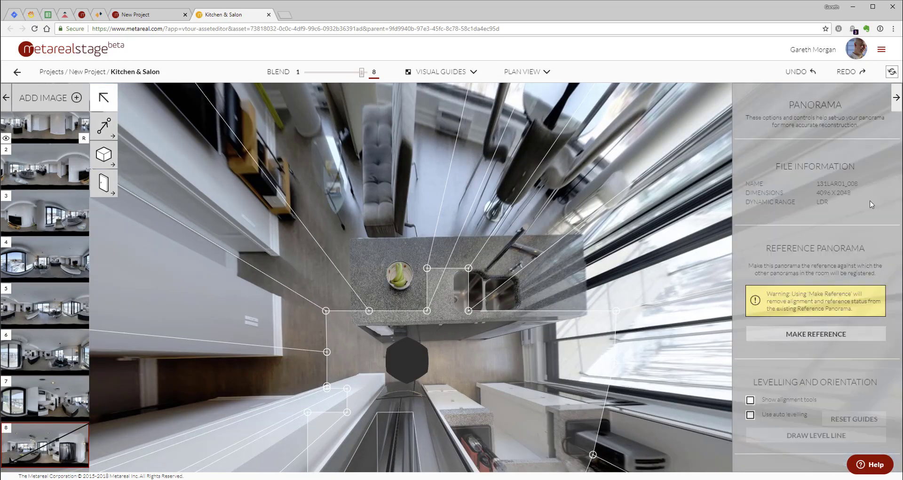
{"action": "mouse_move", "coordinate": [524, 72]}
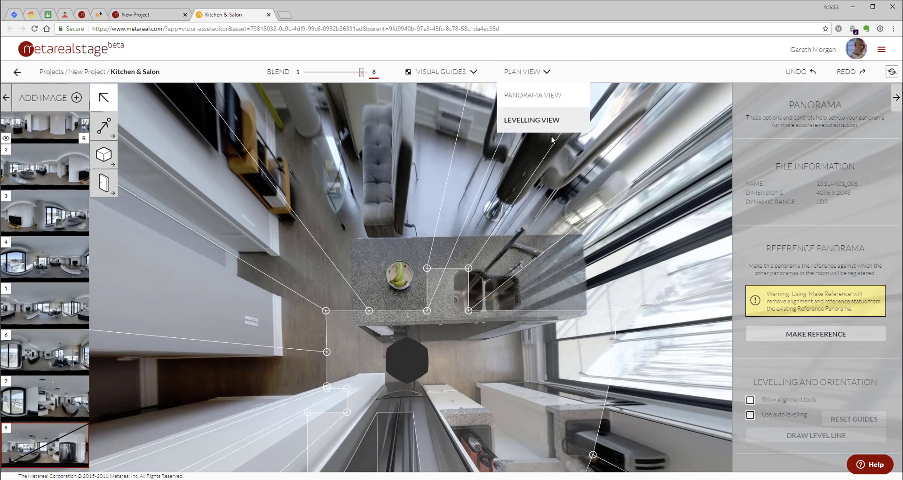
{"action": "left_click", "coordinate": [527, 121]}
{"action": "left_click", "coordinate": [751, 399]}
{"action": "left_click", "coordinate": [750, 414]}
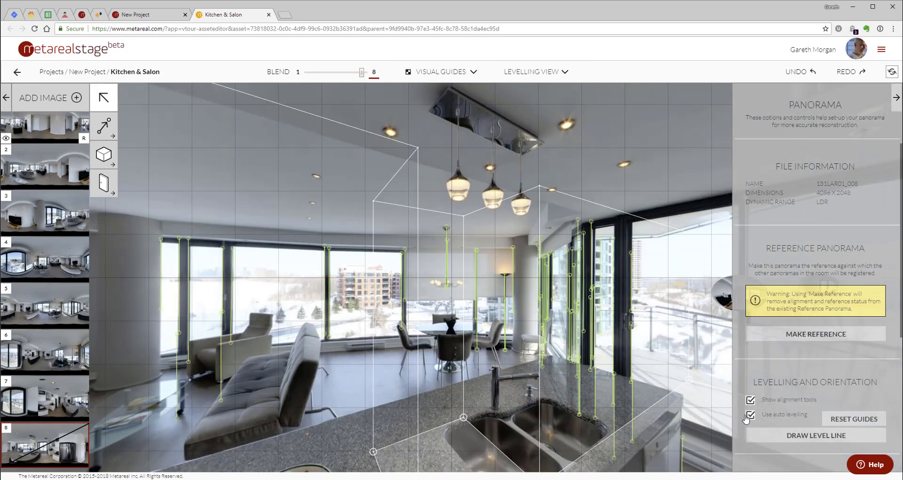
{"action": "left_click_drag", "start_coordinate": [300, 224], "coordinate": [390, 250]}
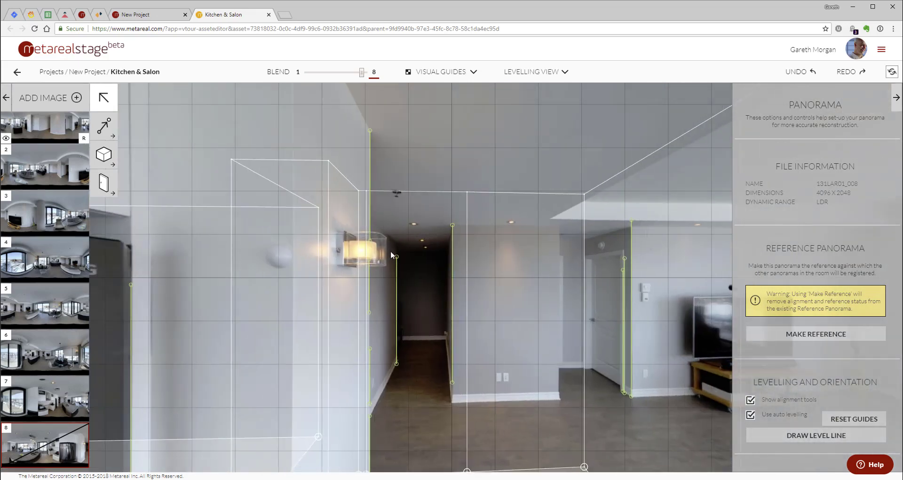
- Hide panorama 8's alignment tools and return to Plan View
{"action": "left_click", "coordinate": [750, 399]}
{"action": "left_click", "coordinate": [530, 71]}
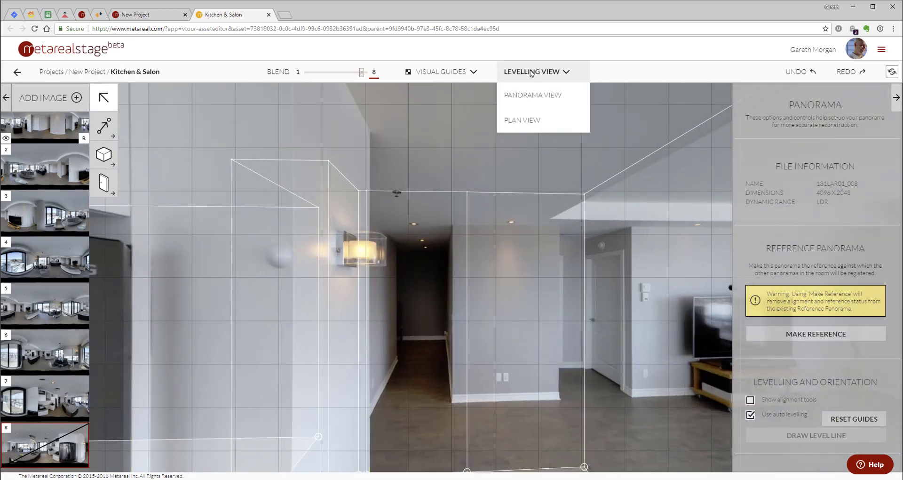
{"action": "left_click", "coordinate": [524, 121]}
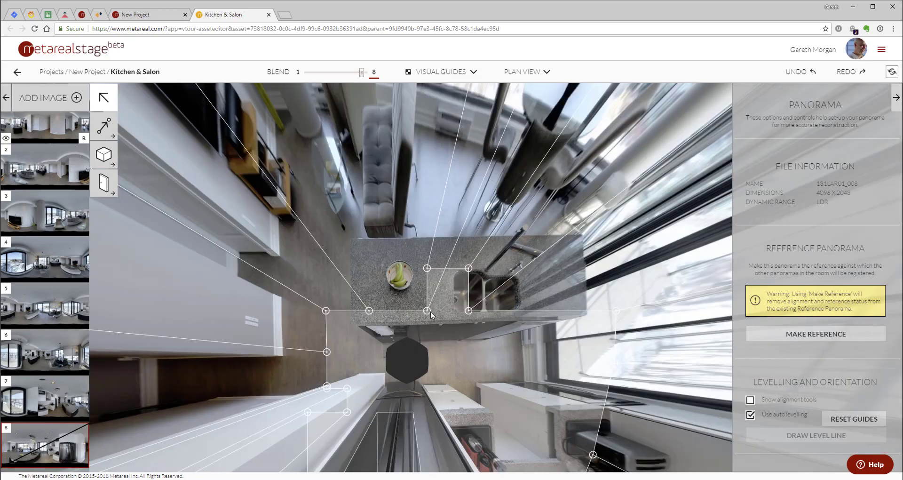
- Place panorama 8's first snap point on the hallway corner opposite the kitchen island
{"action": "left_click", "coordinate": [103, 128]}
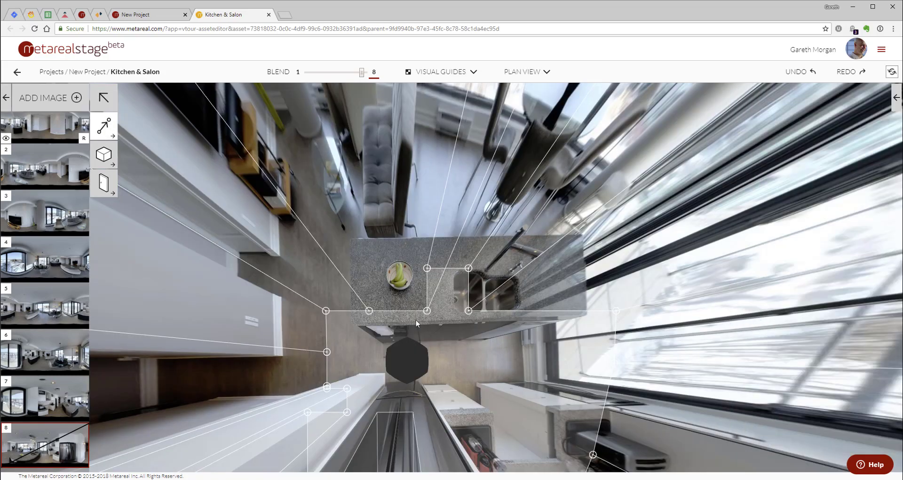
{"action": "left_click_drag", "start_coordinate": [428, 314], "coordinate": [281, 297]}
{"action": "left_click_drag", "start_coordinate": [388, 434], "coordinate": [548, 311]}
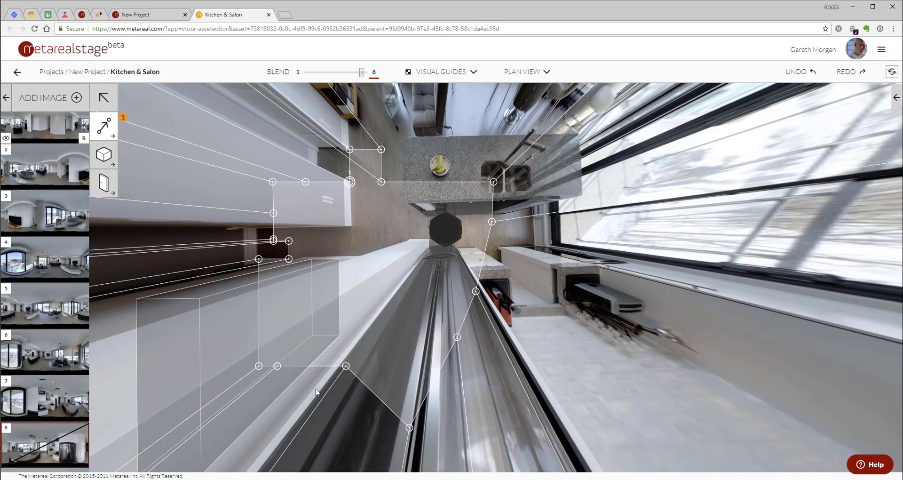
- Place panorama 8's second snap point on the floor corner beside the balcony windows and fine-tune it so the outlines fit
{"action": "left_click", "coordinate": [277, 366]}
{"action": "left_click", "coordinate": [534, 244]}
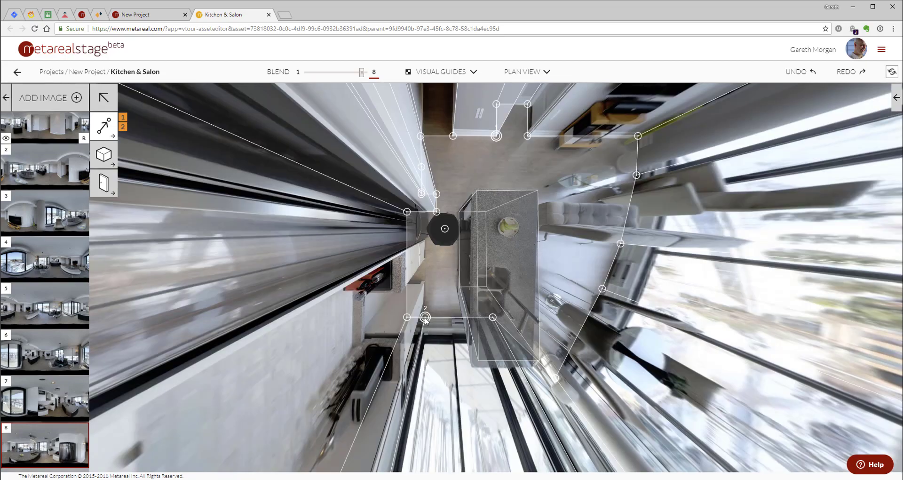
{"action": "left_click_drag", "start_coordinate": [425, 317], "coordinate": [425, 318]}
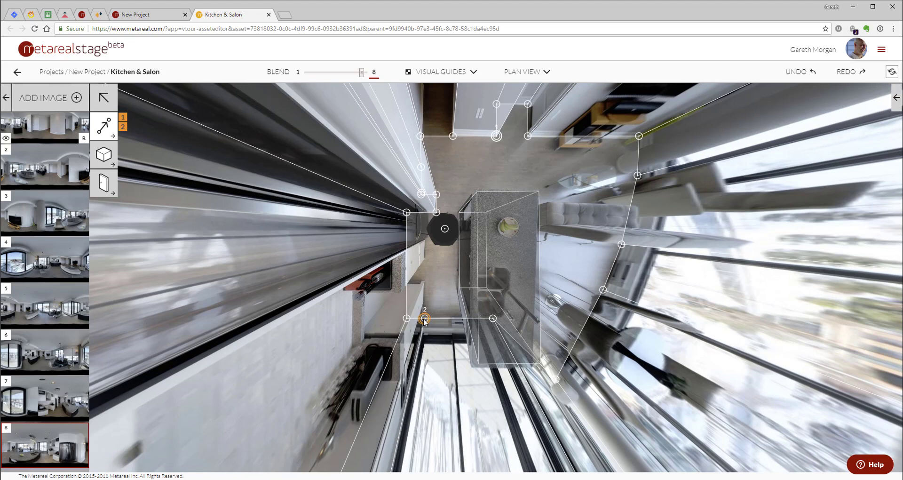
{"action": "left_click_drag", "start_coordinate": [424, 321], "coordinate": [422, 320]}
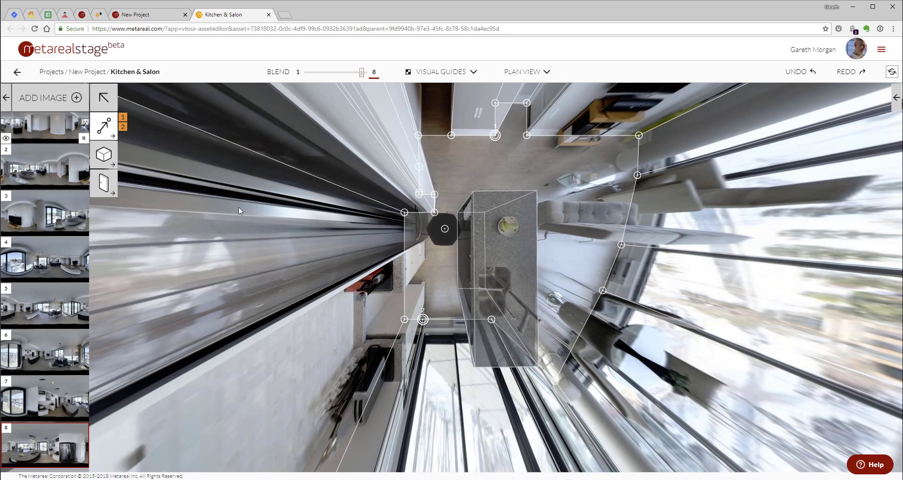
- Look around panorama 8 in Panorama View to check the room and island outlines against the photo
{"action": "left_click", "coordinate": [535, 79]}
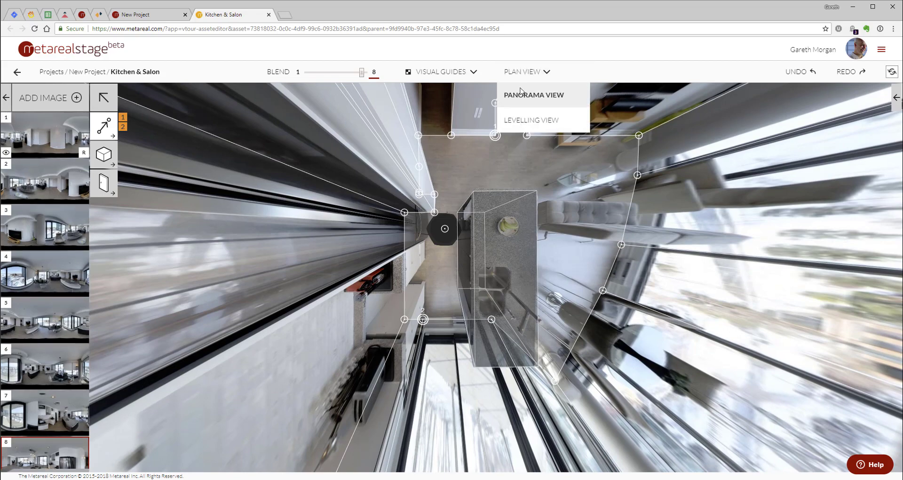
{"action": "left_click", "coordinate": [524, 96]}
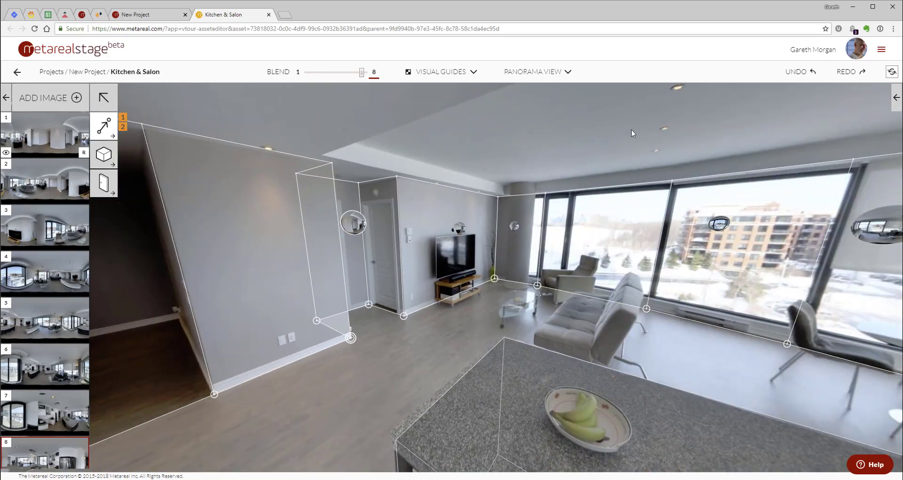
{"action": "left_click_drag", "start_coordinate": [631, 130], "coordinate": [390, 117]}
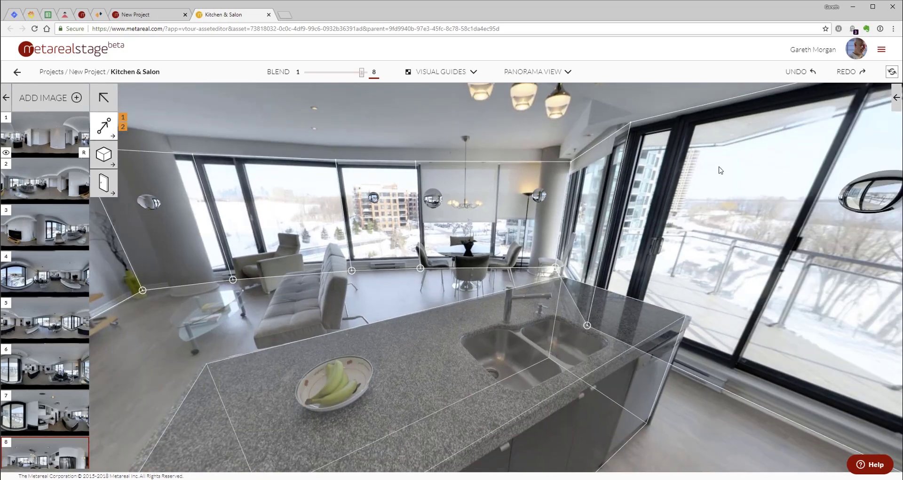
{"action": "left_click_drag", "start_coordinate": [719, 166], "coordinate": [476, 172]}
{"action": "left_click_drag", "start_coordinate": [388, 182], "coordinate": [523, 145]}
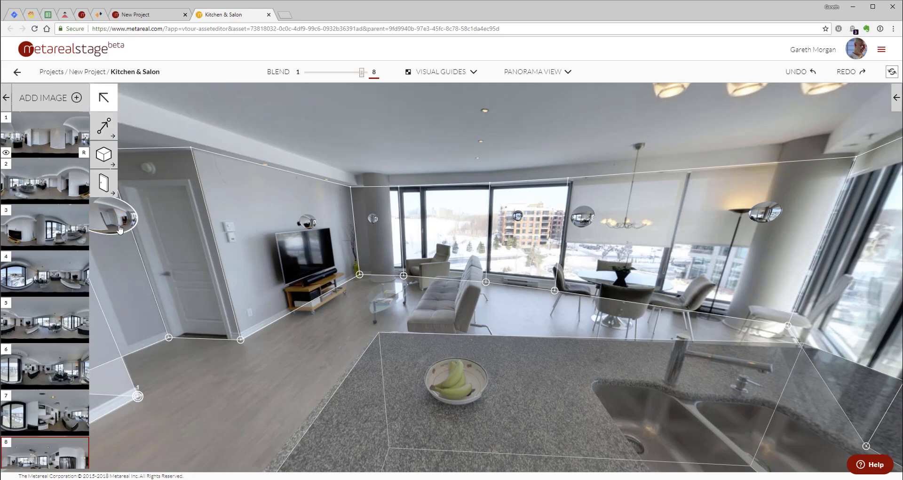
- Walk through panoramas 1, 2, 4, 5 and 8 and back to 1 to check how the outlines fit each one
{"action": "left_click", "coordinate": [112, 221]}
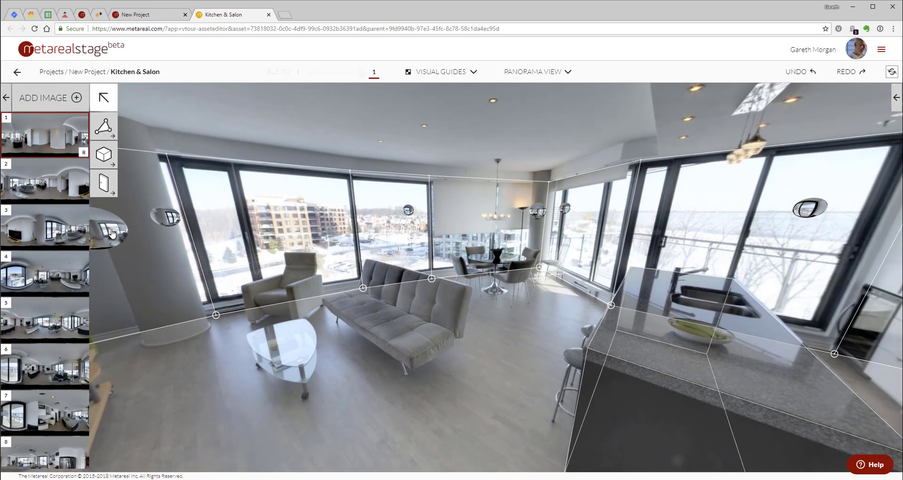
{"action": "left_click", "coordinate": [112, 231]}
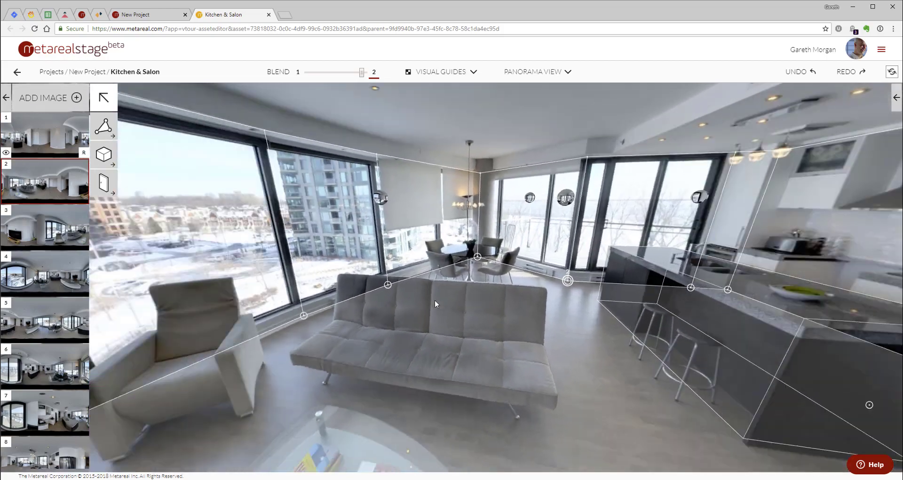
{"action": "left_click", "coordinate": [382, 199]}
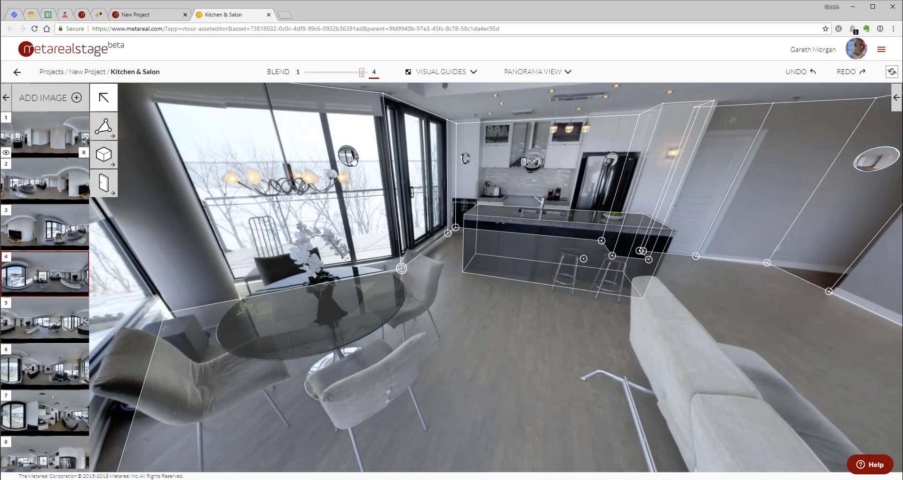
{"action": "left_click", "coordinate": [350, 158]}
{"action": "left_click", "coordinate": [525, 283]}
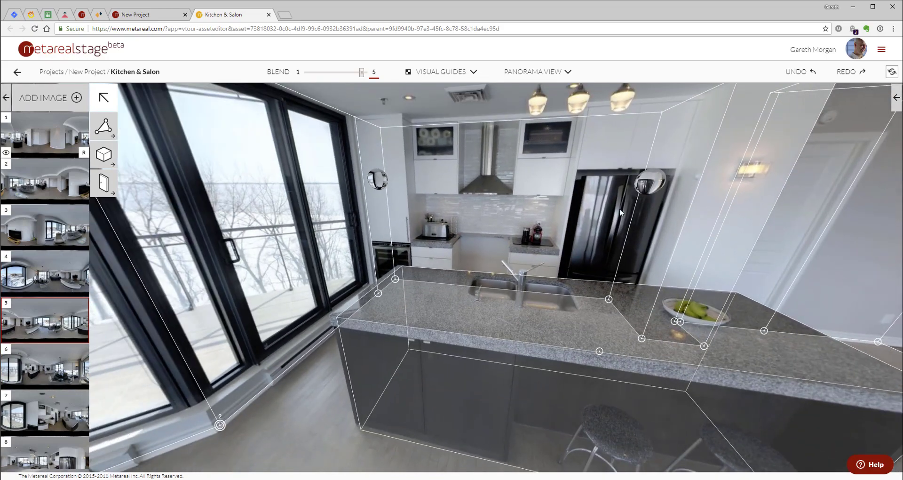
{"action": "left_click", "coordinate": [649, 181]}
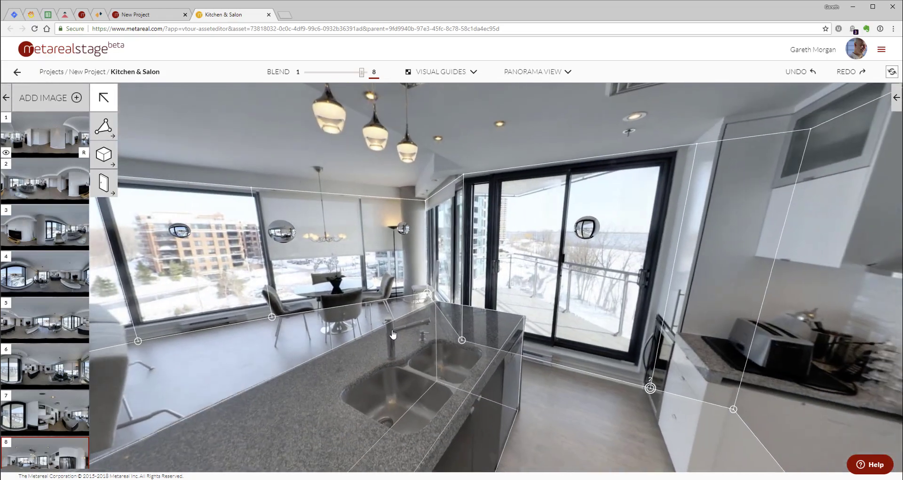
{"action": "left_click", "coordinate": [393, 333]}
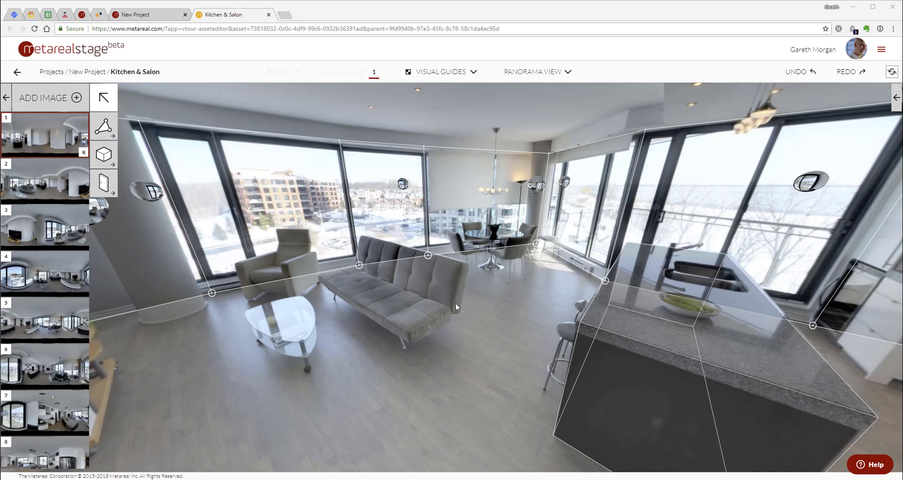
- Return to Plan View and examine the floor outline along the windows in panoramas 1, 2 and 4
{"action": "mouse_move", "coordinate": [534, 71]}
{"action": "left_click", "coordinate": [528, 96]}
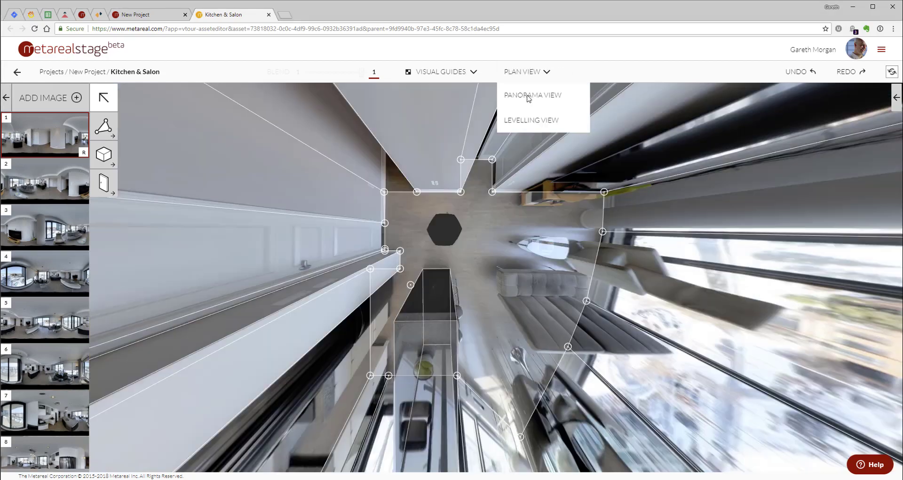
{"action": "scroll", "coordinate": [515, 231], "scroll_direction": "down", "scroll_amount": 3}
{"action": "left_click_drag", "start_coordinate": [514, 261], "coordinate": [428, 180]}
{"action": "scroll", "coordinate": [459, 177], "scroll_direction": "up", "scroll_amount": 1}
{"action": "scroll", "coordinate": [458, 179], "scroll_direction": "up", "scroll_amount": 2}
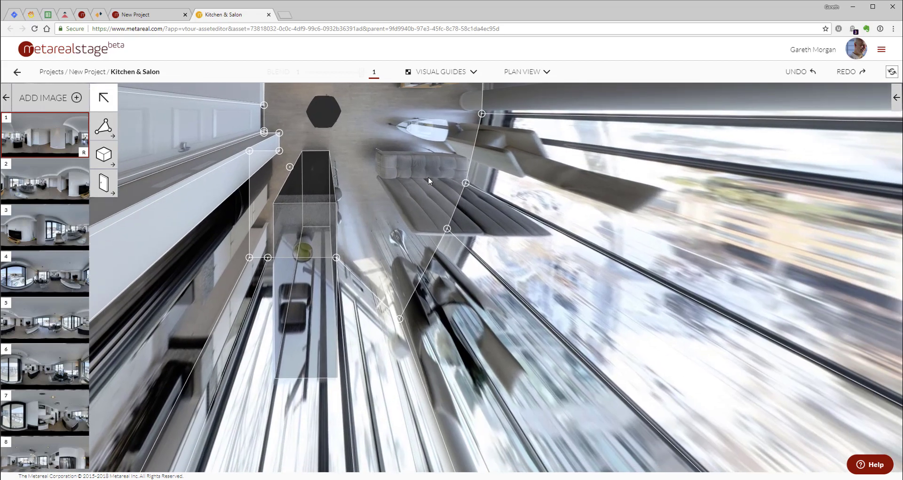
{"action": "left_click", "coordinate": [38, 186]}
{"action": "left_click", "coordinate": [52, 290]}
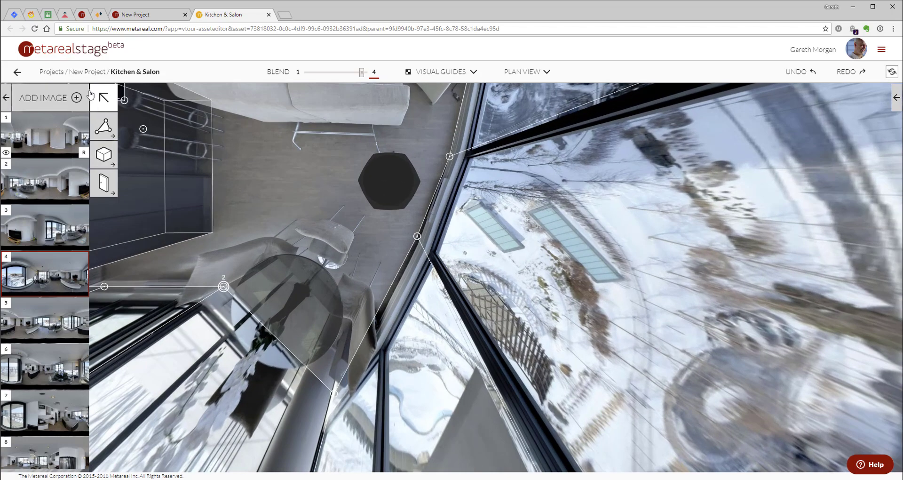
- Add a floor point on the curved window wall beside the dining table in panorama 4 with the Draw tool
{"action": "left_click", "coordinate": [104, 126]}
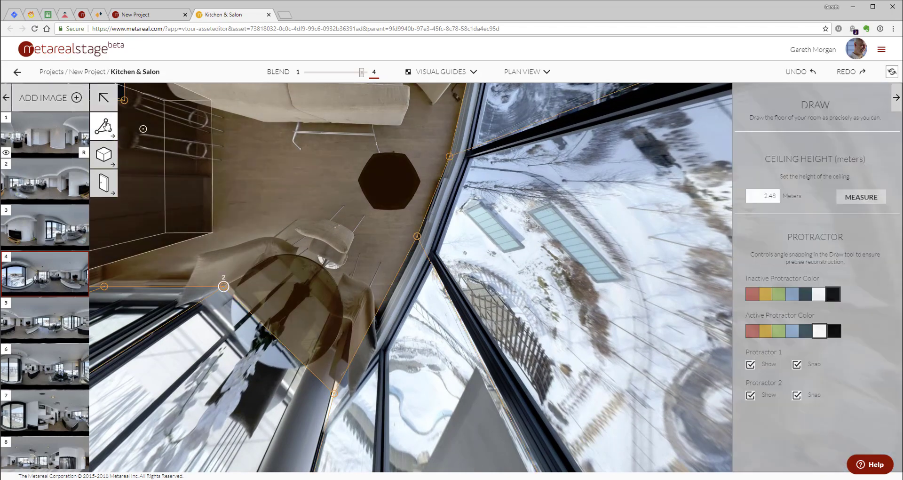
{"action": "left_click", "coordinate": [376, 322]}
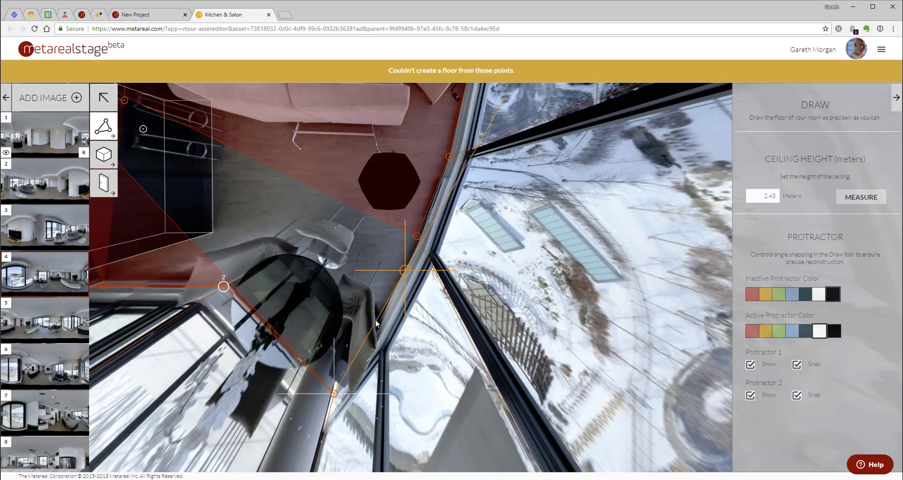
{"action": "left_click", "coordinate": [376, 322]}
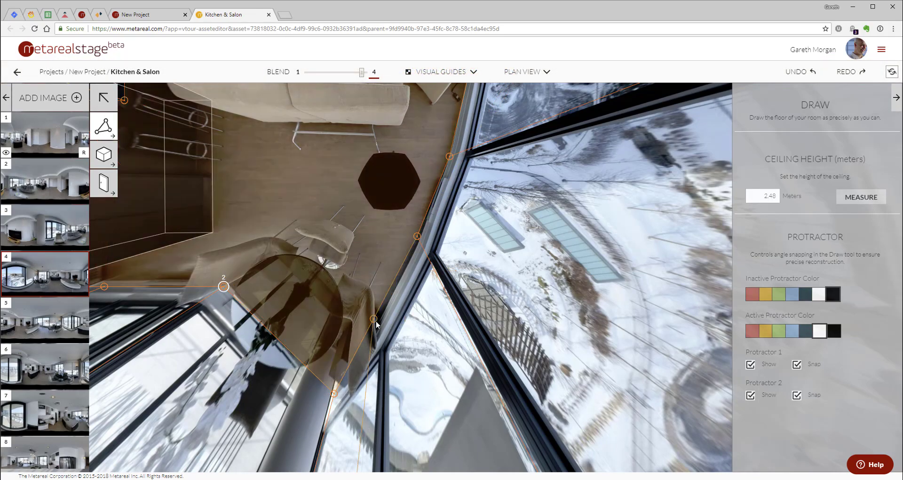
- In Panorama View, move the new floor point onto the base of the window wall behind the dining chair, without angle snapping
{"action": "left_click", "coordinate": [517, 70]}
{"action": "left_click", "coordinate": [517, 91]}
{"action": "left_click_drag", "start_coordinate": [584, 244], "coordinate": [297, 215]}
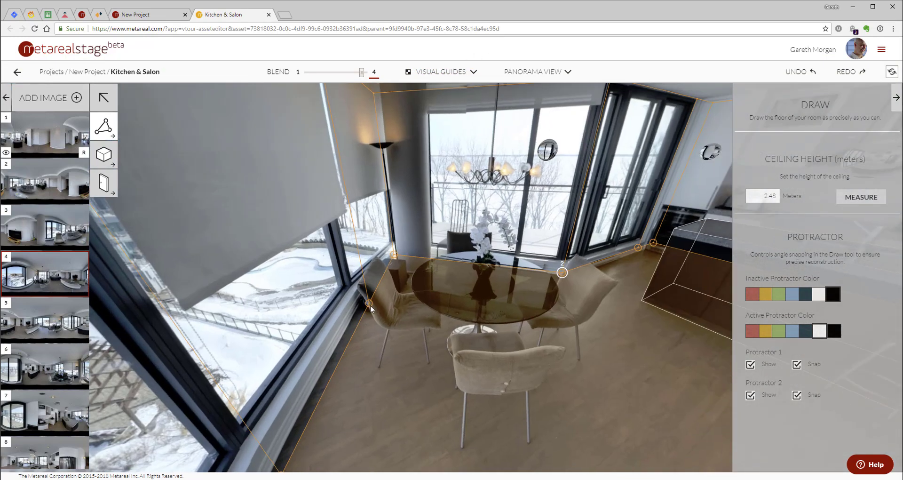
{"action": "left_click_drag", "start_coordinate": [371, 304], "coordinate": [368, 302]}
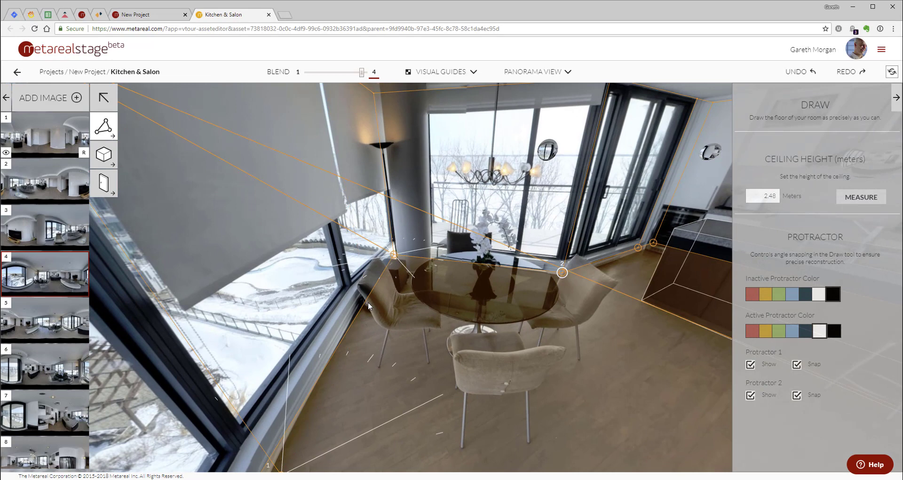
{"action": "left_click", "coordinate": [370, 304]}
{"action": "left_click_drag", "start_coordinate": [369, 303], "coordinate": [355, 311], "text": "shift"}
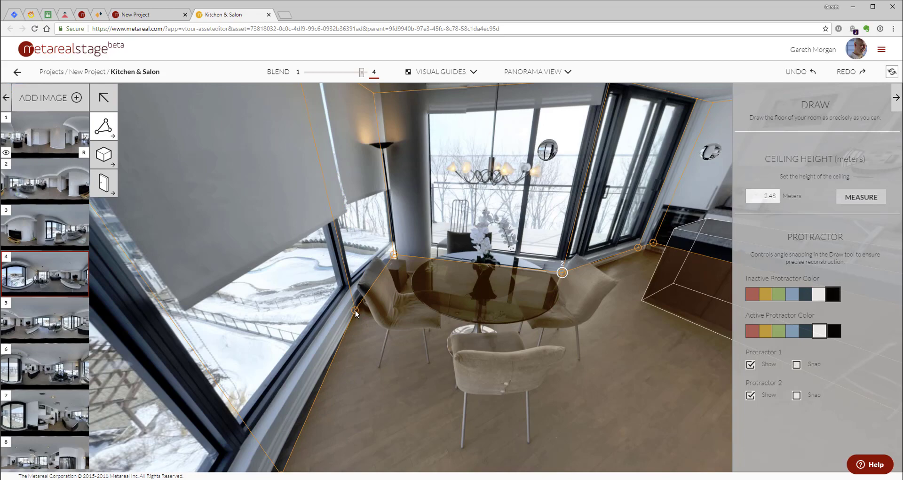
- Fine-tune the neighbouring floor point along the base of the window wall and return to Plan View
{"action": "left_click_drag", "start_coordinate": [320, 368], "coordinate": [439, 259]}
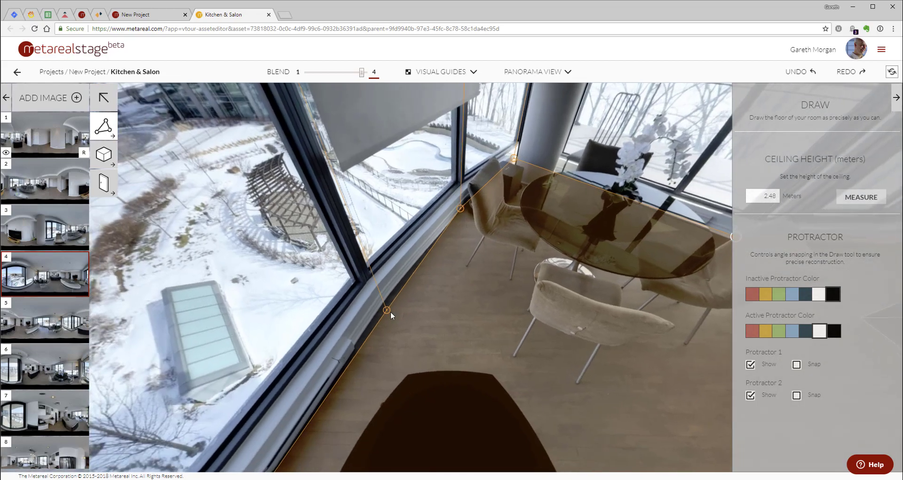
{"action": "left_click_drag", "start_coordinate": [385, 308], "coordinate": [498, 323]}
{"action": "mouse_move", "coordinate": [536, 70]}
{"action": "left_click", "coordinate": [523, 97]}
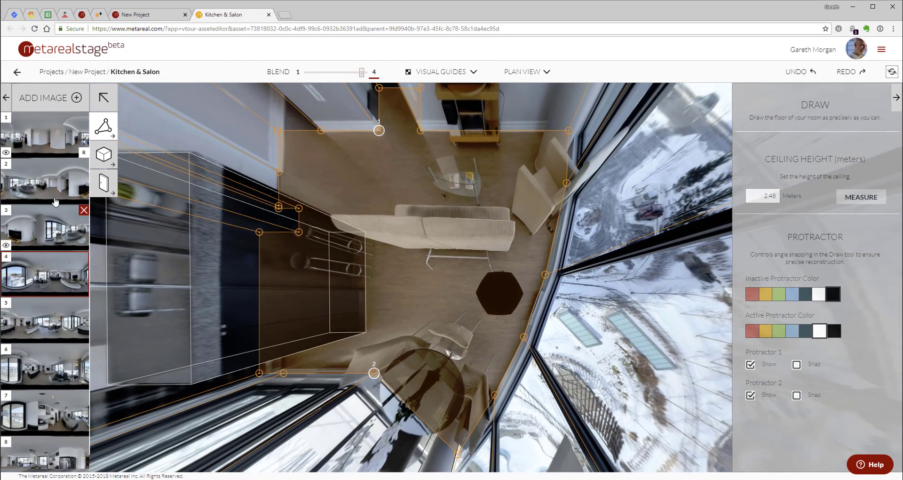
- Check the edited floor outline in panoramas 3, 5 and 6, then look around panorama 6 in Panorama View
{"action": "left_click", "coordinate": [44, 241]}
{"action": "left_click", "coordinate": [61, 331]}
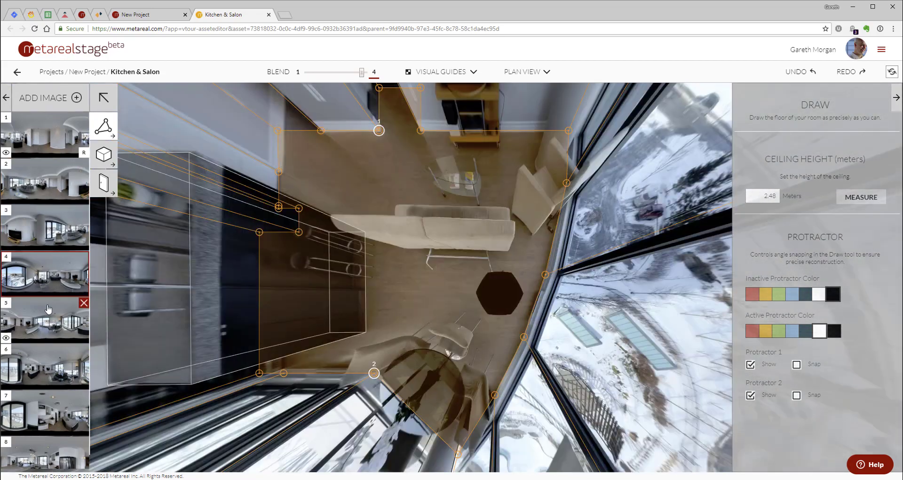
{"action": "left_click", "coordinate": [57, 360]}
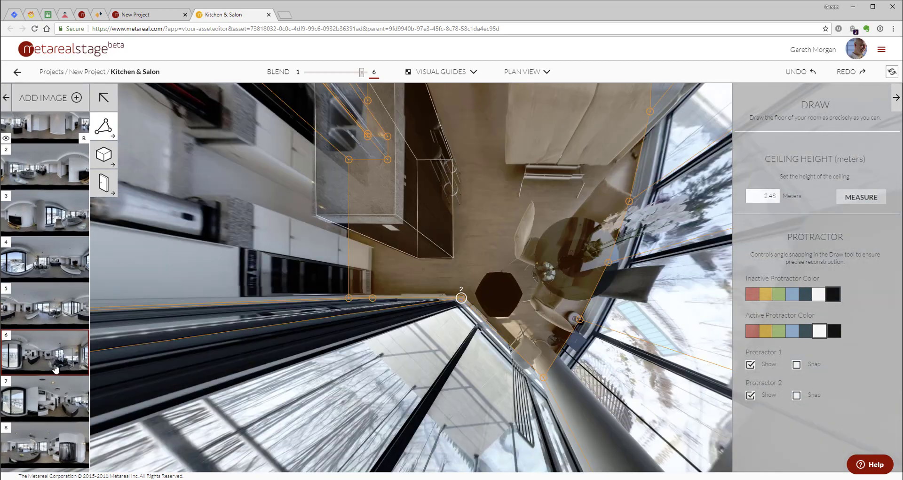
{"action": "left_click", "coordinate": [522, 72]}
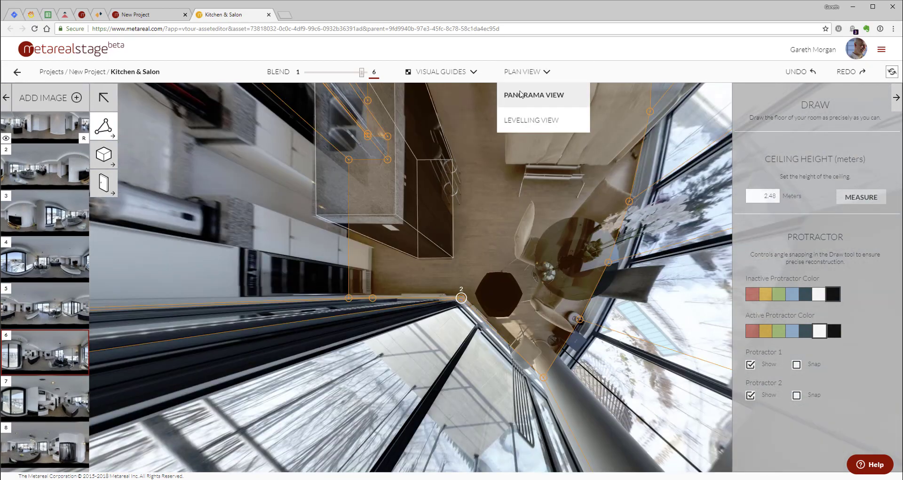
{"action": "left_click", "coordinate": [521, 94]}
{"action": "left_click_drag", "start_coordinate": [390, 202], "coordinate": [693, 274]}
{"action": "left_click_drag", "start_coordinate": [418, 162], "coordinate": [607, 125]}
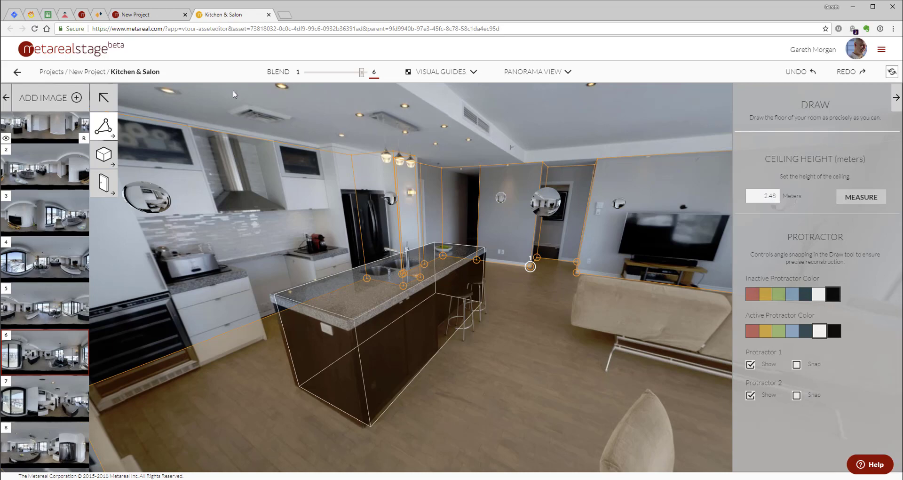
- Leave the Draw tool and walk through panoramas 7, 8 and 1 to inspect the fit of the floor and island outlines
{"action": "left_click", "coordinate": [103, 98]}
{"action": "left_click", "coordinate": [148, 208]}
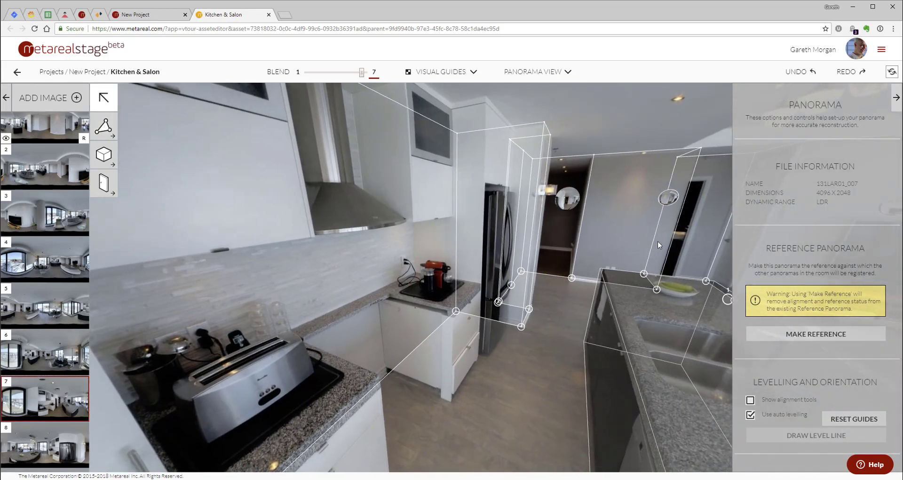
{"action": "left_click_drag", "start_coordinate": [657, 241], "coordinate": [329, 213]}
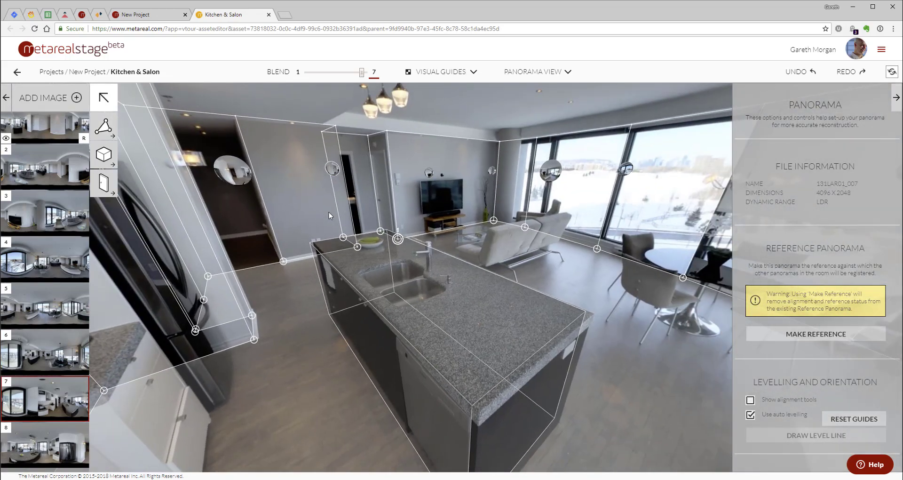
{"action": "left_click", "coordinate": [242, 167]}
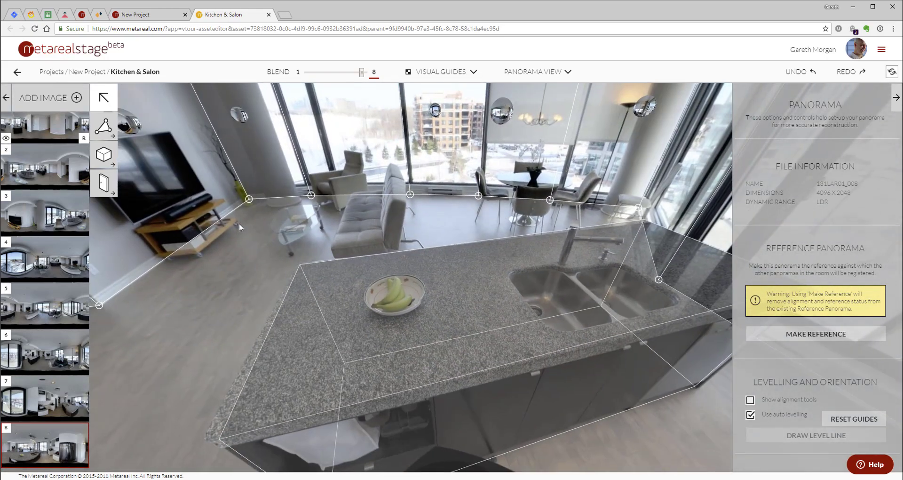
{"action": "left_click_drag", "start_coordinate": [239, 224], "coordinate": [409, 265]}
{"action": "left_click", "coordinate": [253, 189]}
{"action": "left_click_drag", "start_coordinate": [705, 350], "coordinate": [449, 302]}
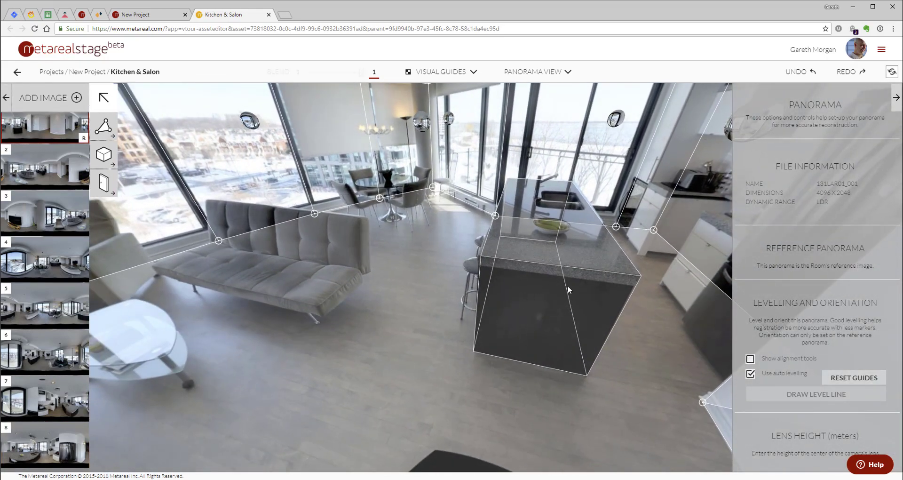